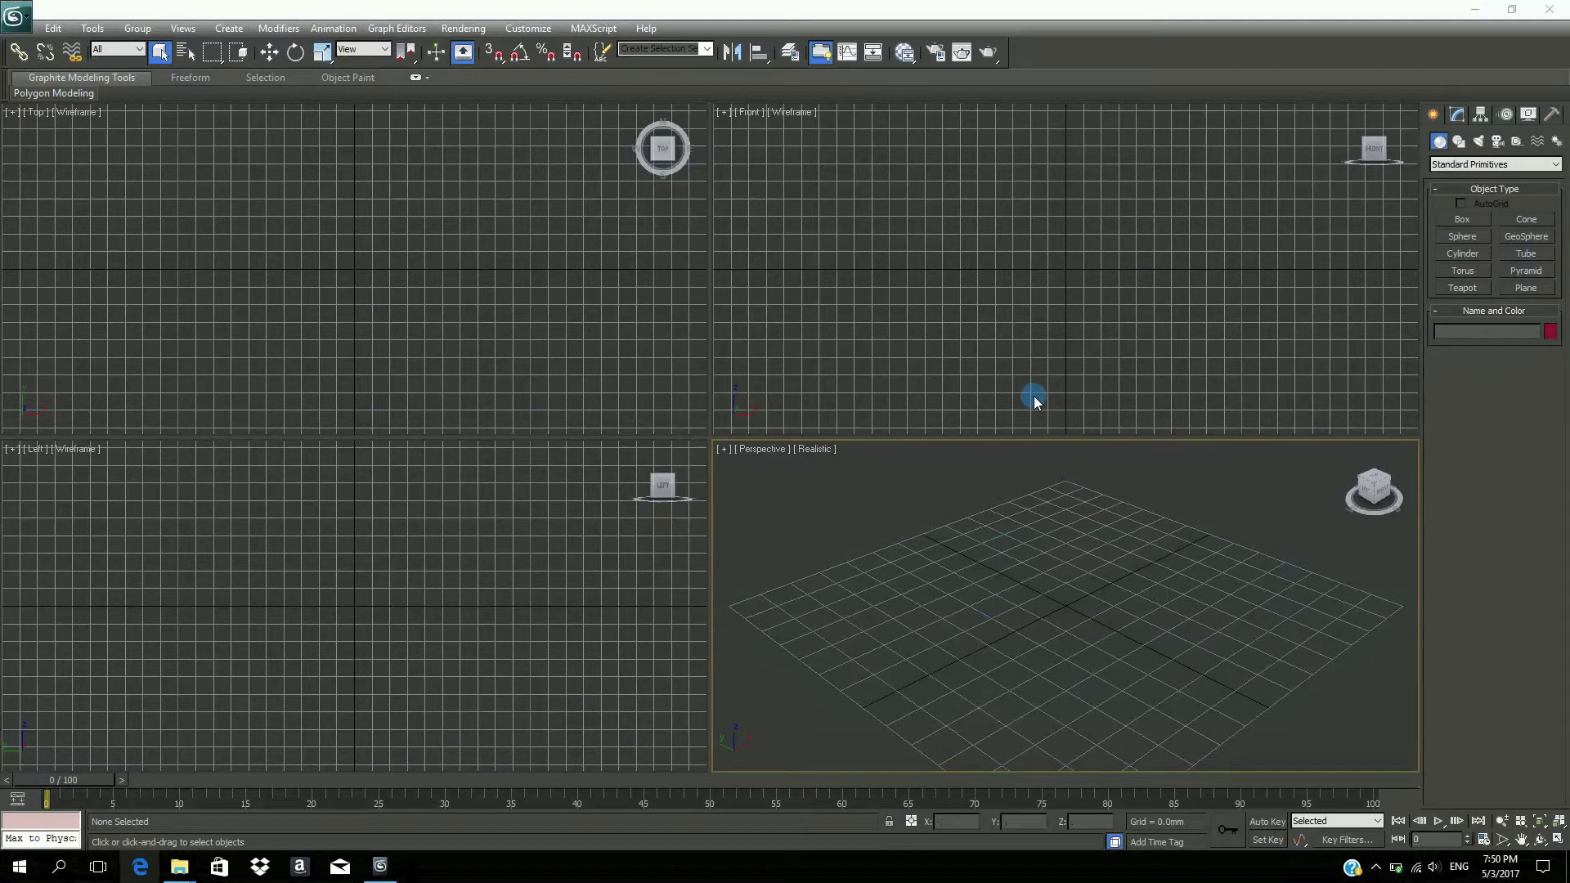
# - Hide the grid in the Front, Top and Left viewports, leaving the Top viewport active
pyautogui.click(994, 386)
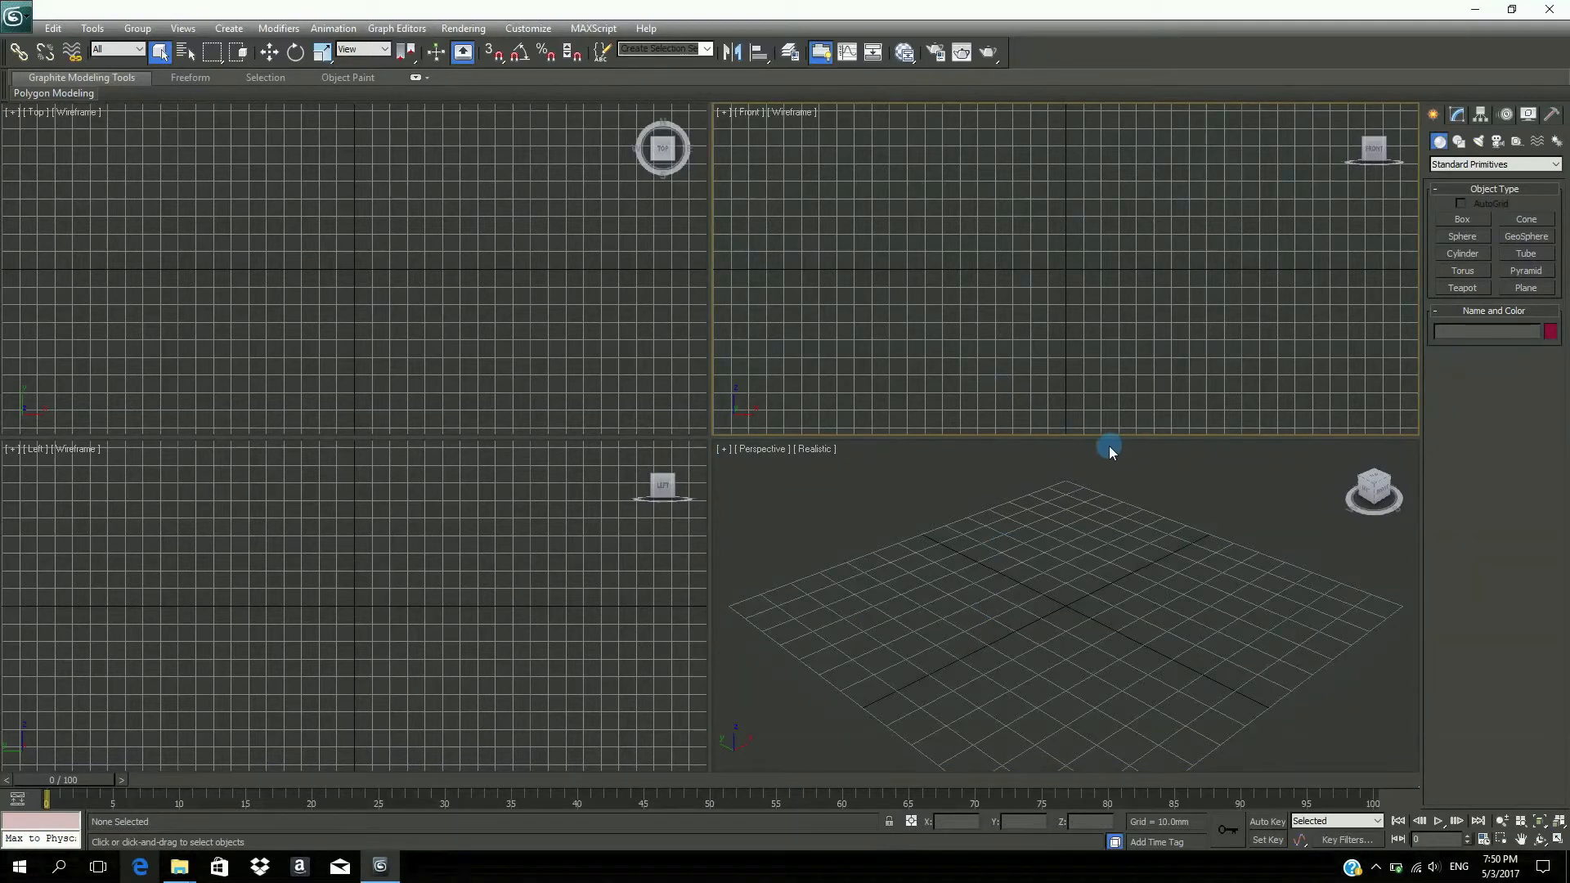
pyautogui.press('g')
pyautogui.click(493, 348)
pyautogui.press('g')
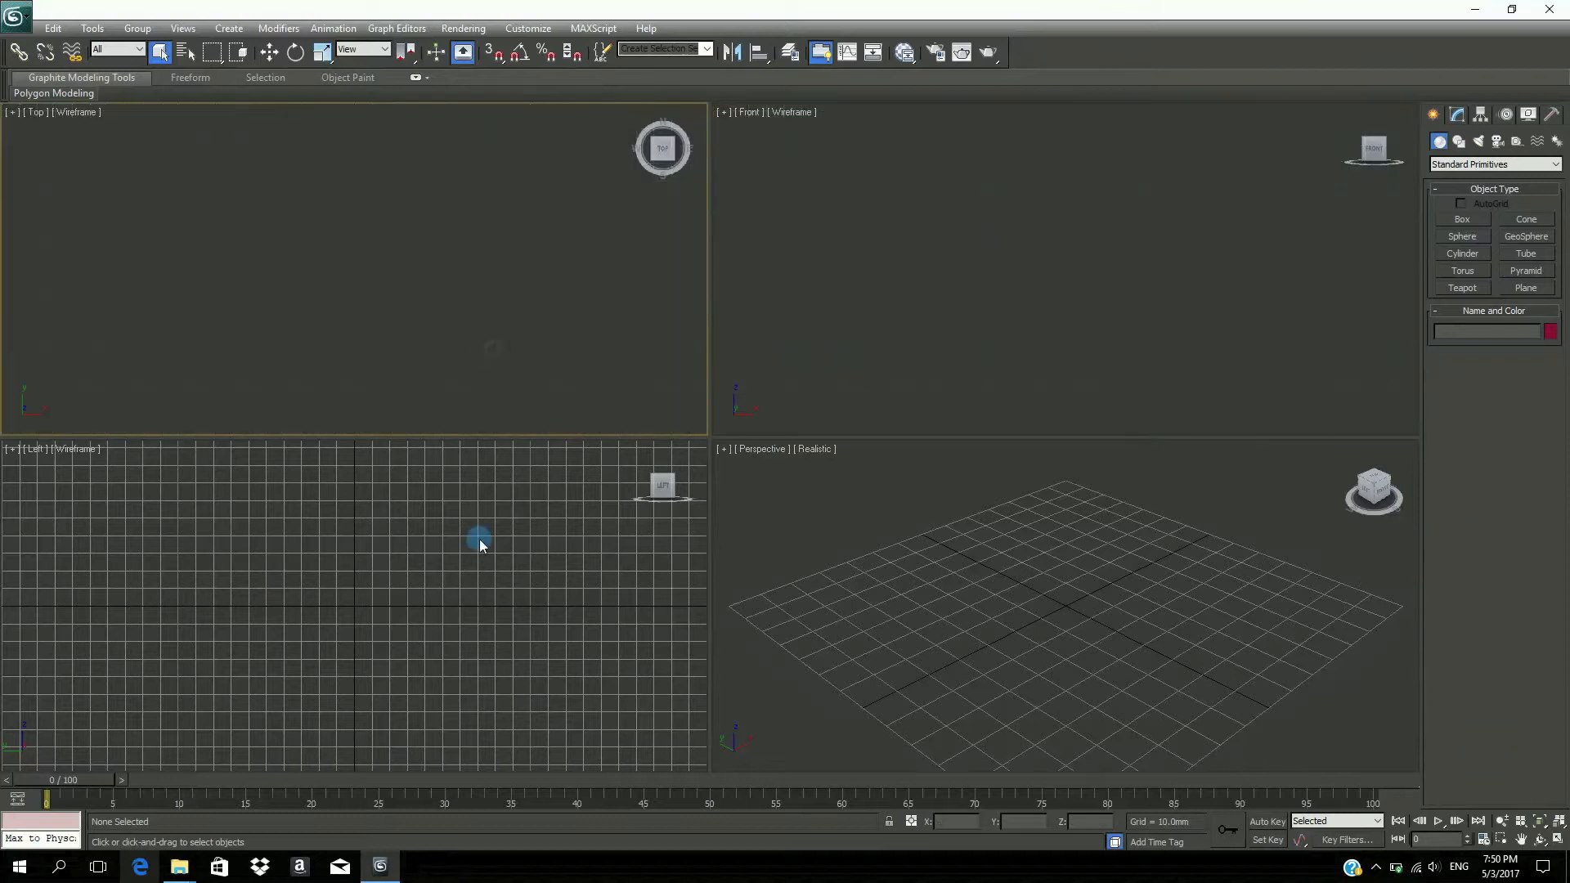
pyautogui.click(459, 561)
pyautogui.press('g')
pyautogui.click(548, 237)
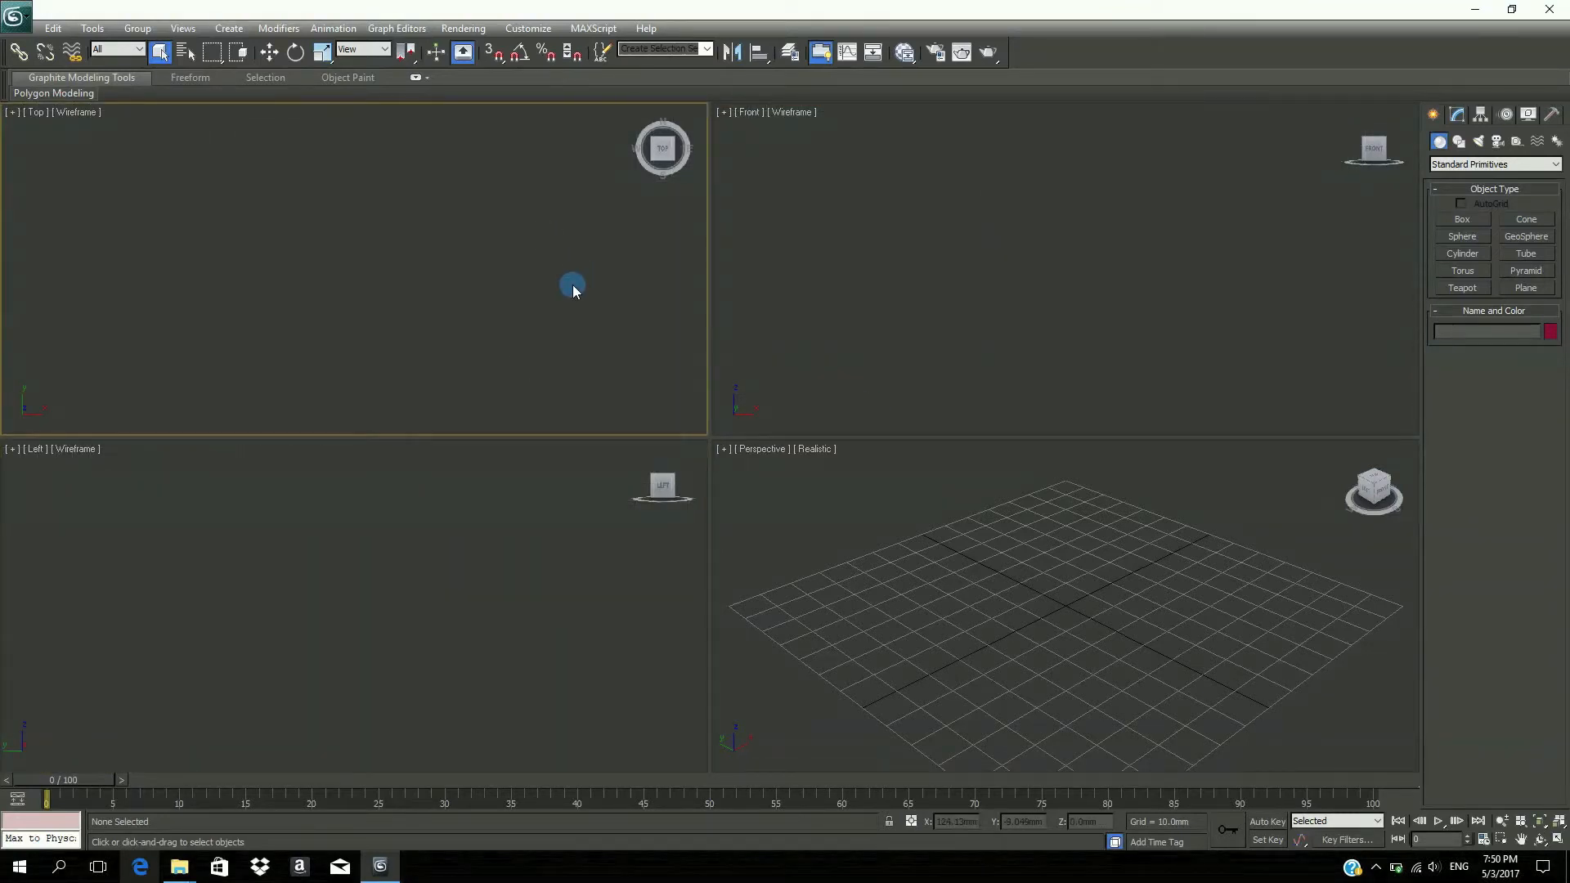
# - Check that the display units are metric millimeters and that one system unit equals 1.0 millimeters
pyautogui.click(529, 28)
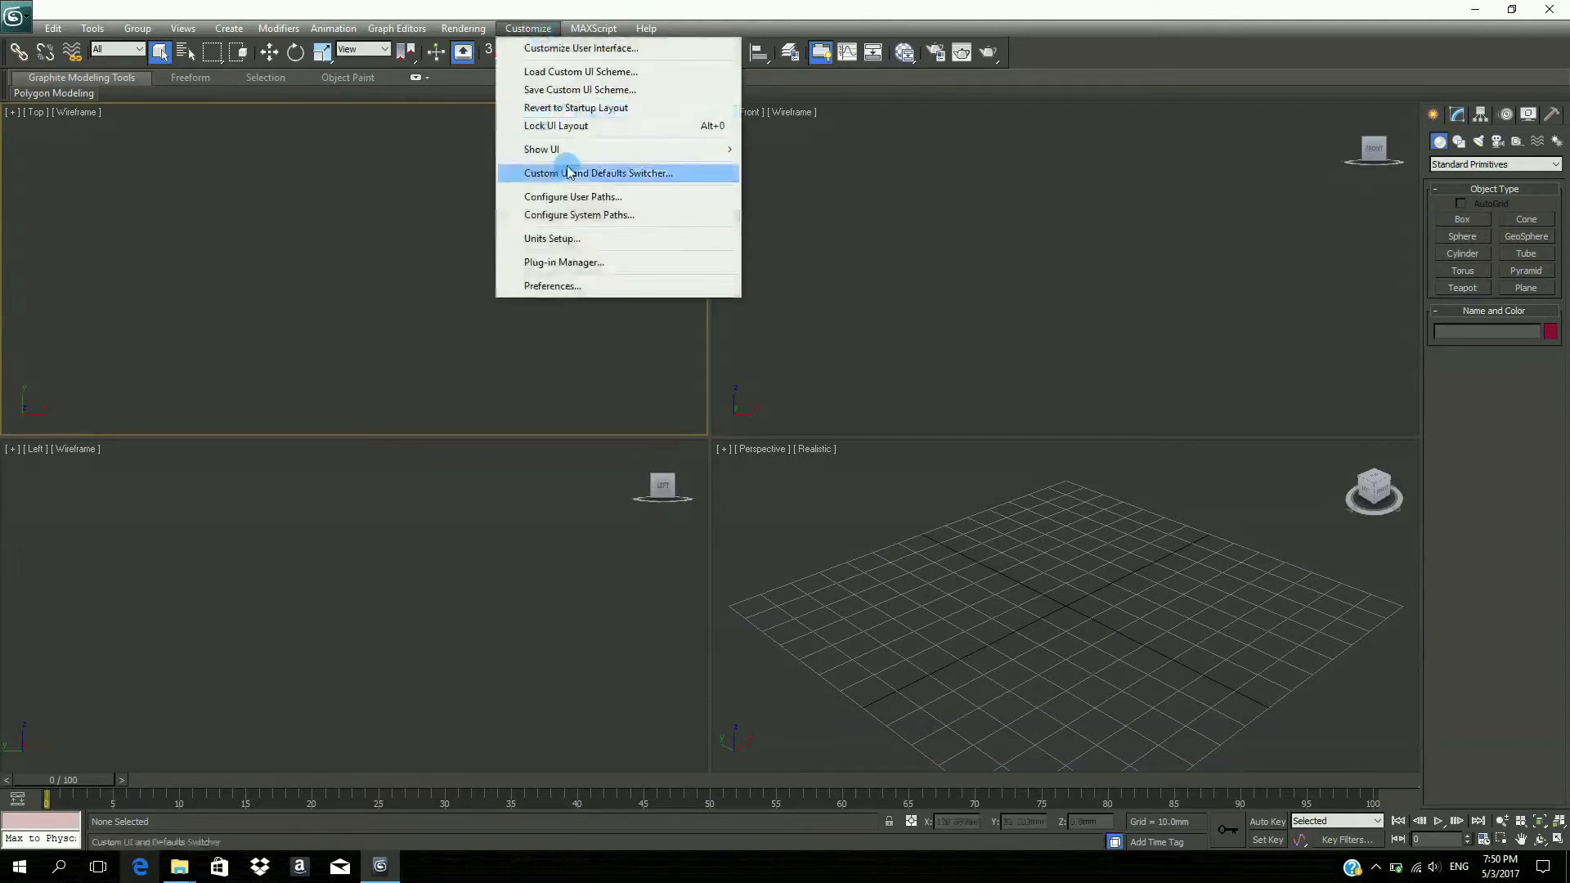
pyautogui.click(552, 239)
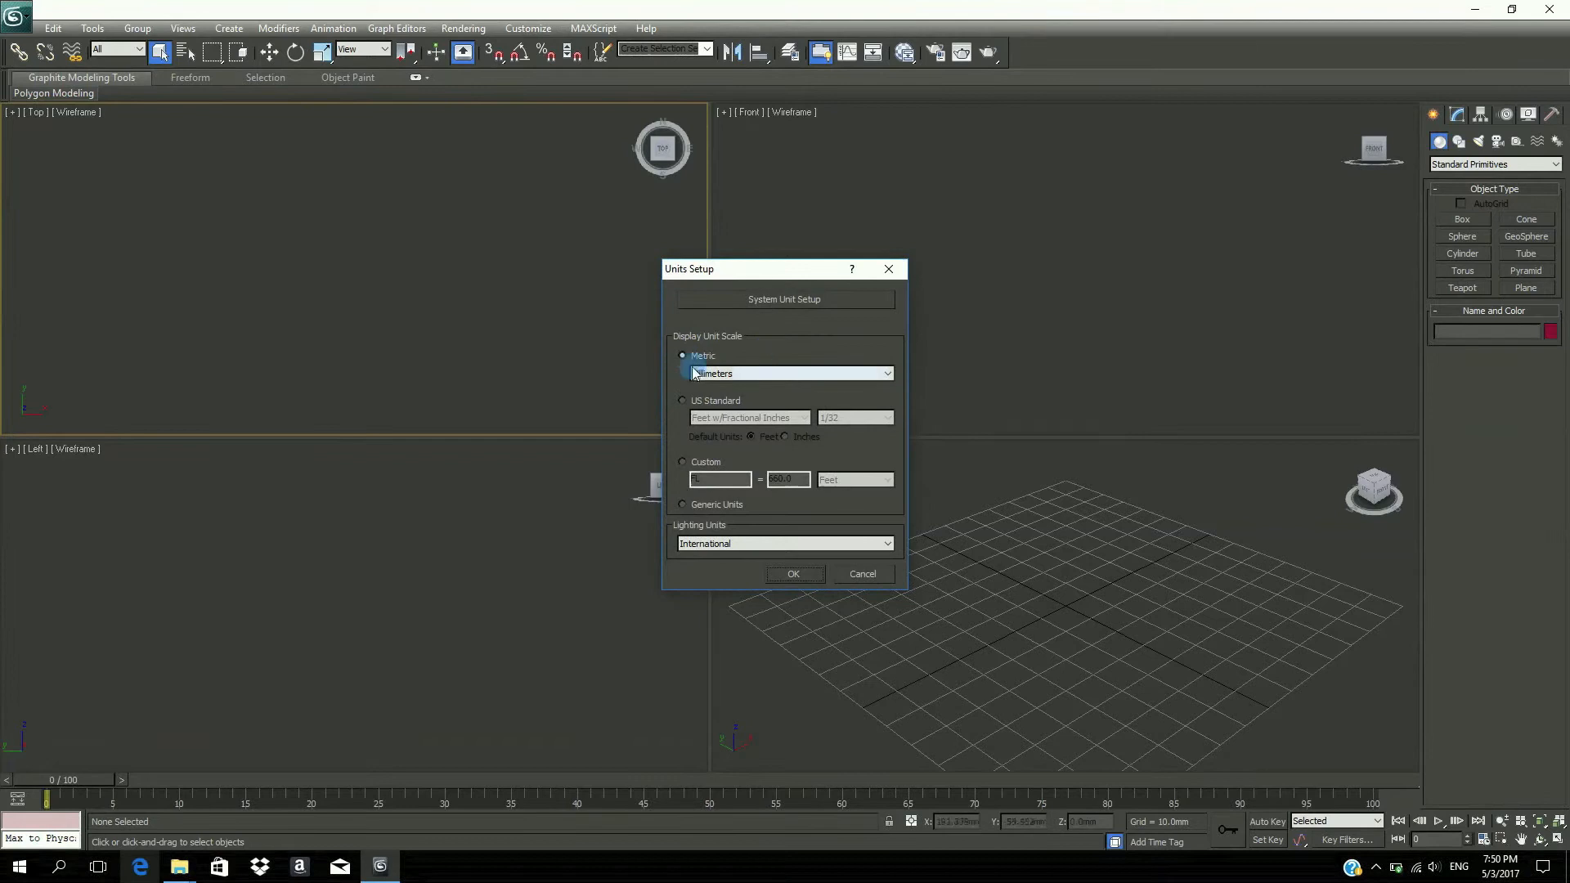
pyautogui.click(812, 300)
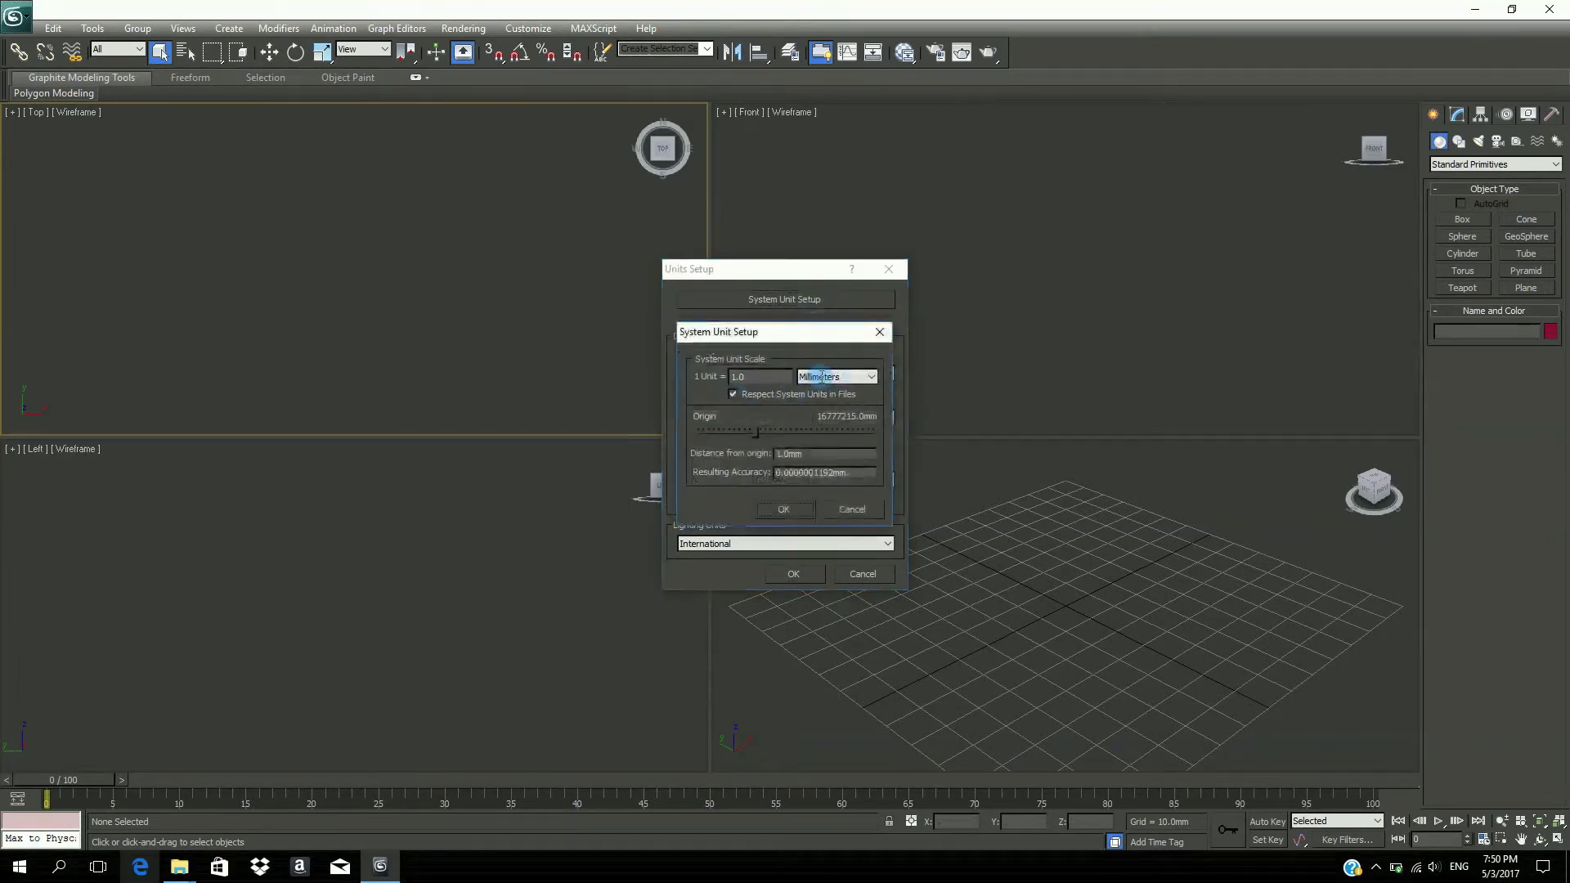
pyautogui.click(798, 514)
pyautogui.click(798, 576)
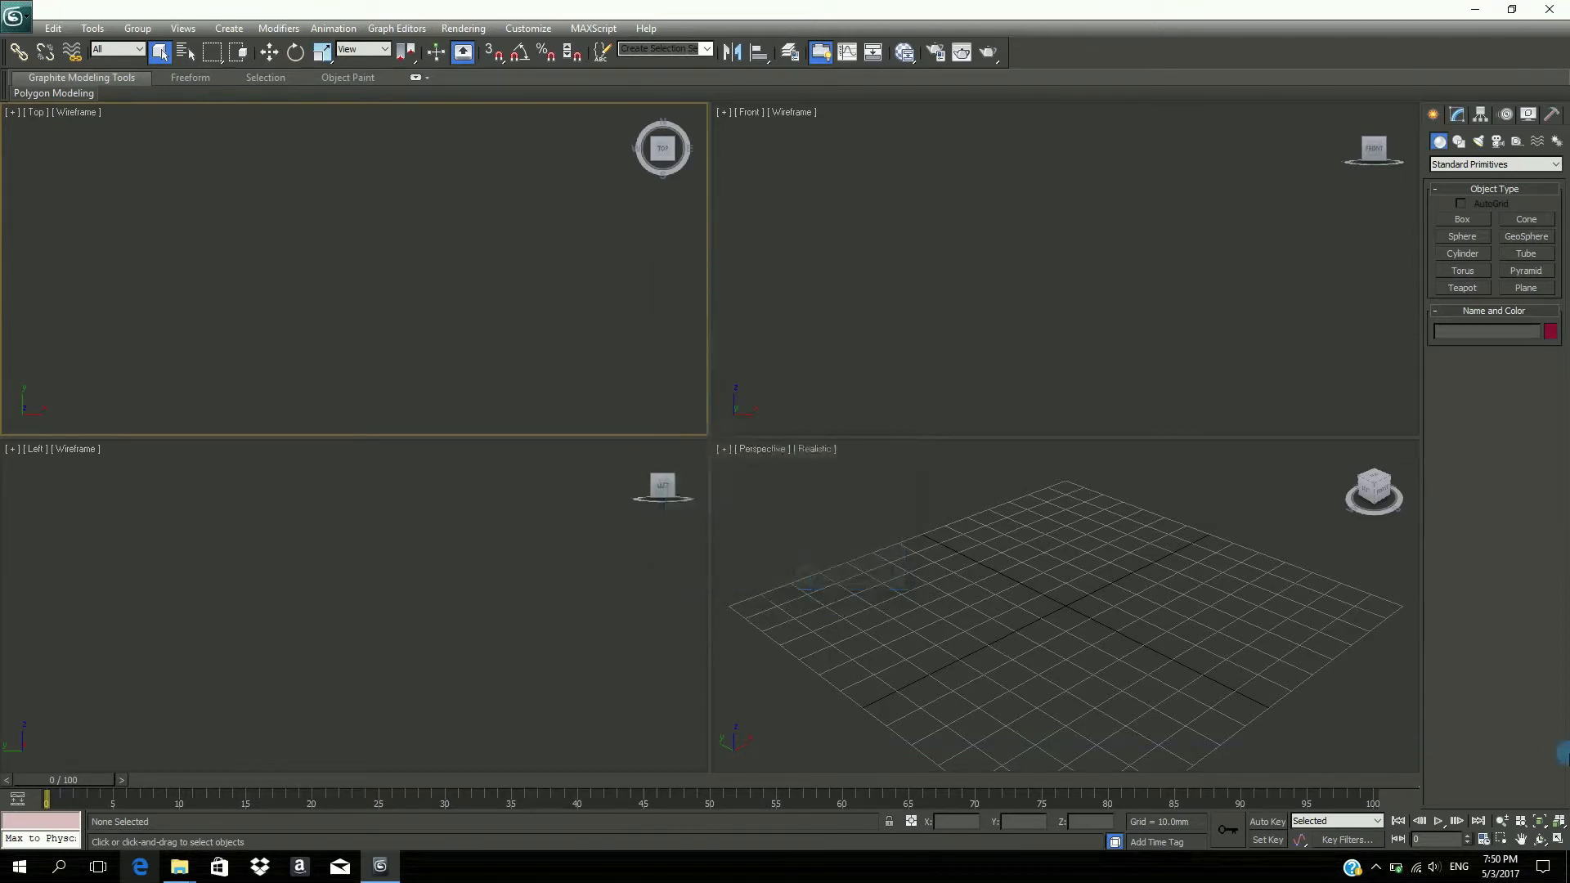
# - Turn on 2.5D snapping and restrict the snap targets to Endpoint only
pyautogui.click(493, 55)
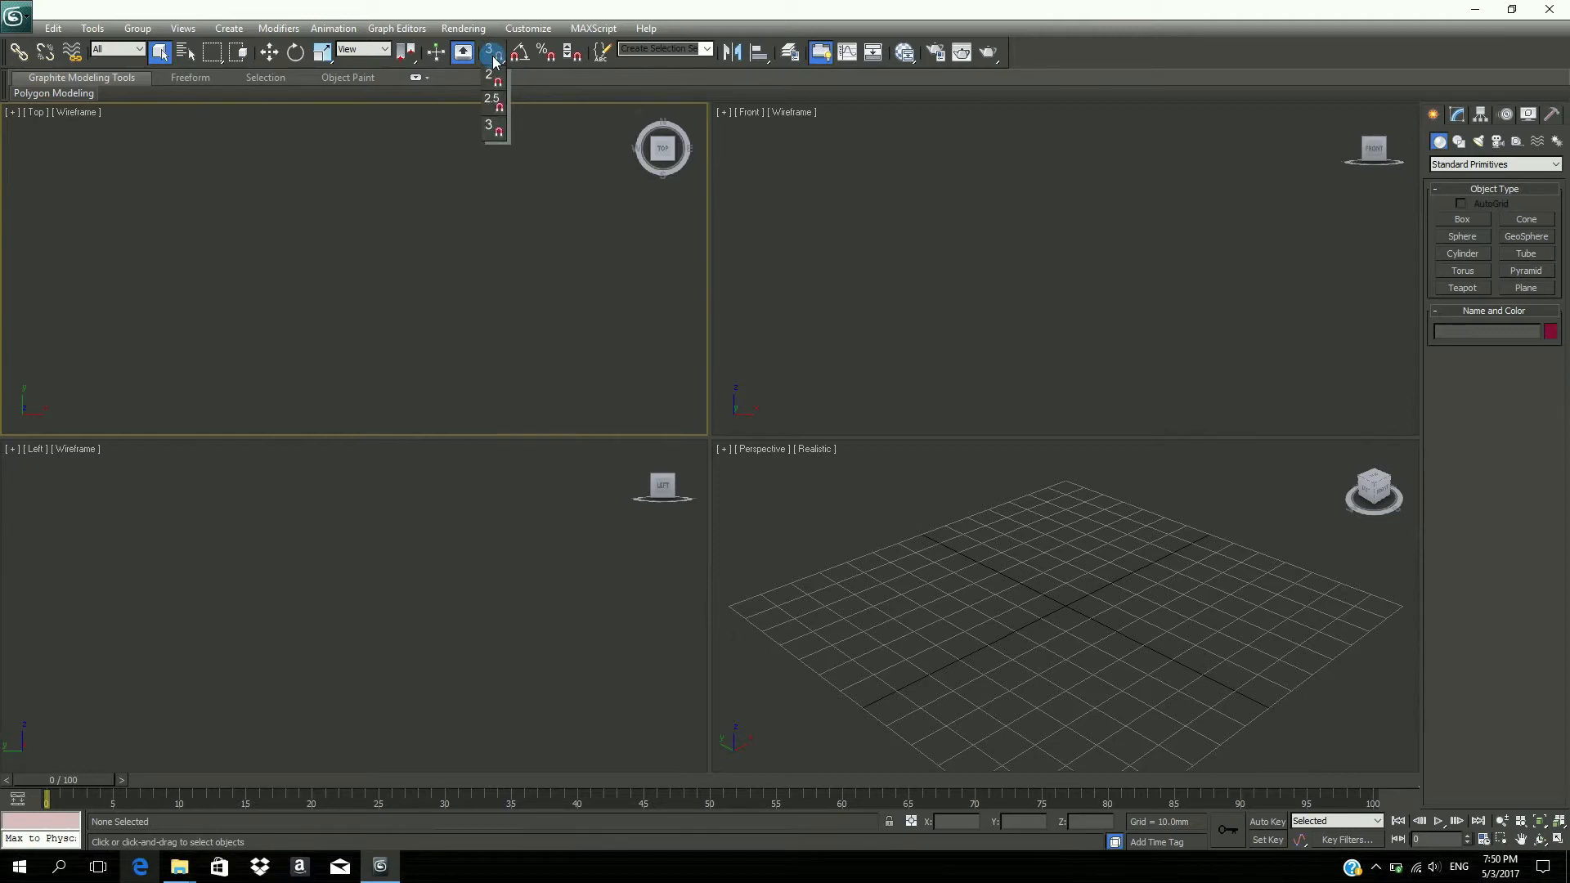
pyautogui.moveTo(495, 61); pyautogui.dragTo(493, 101)
pyautogui.rightClick(496, 56)
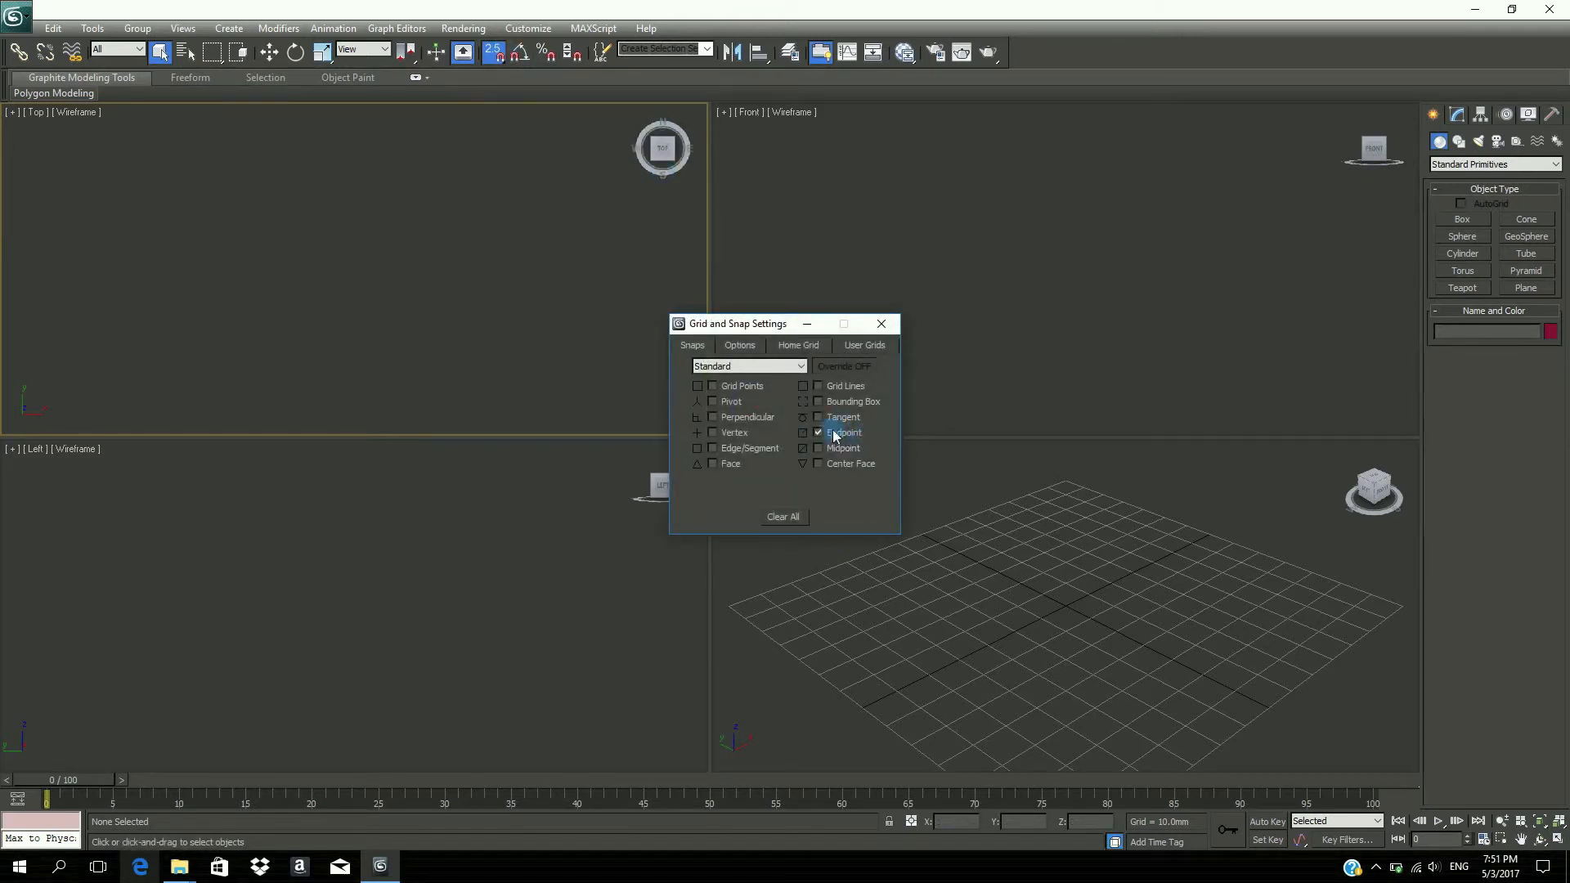
pyautogui.click(783, 517)
pyautogui.click(844, 439)
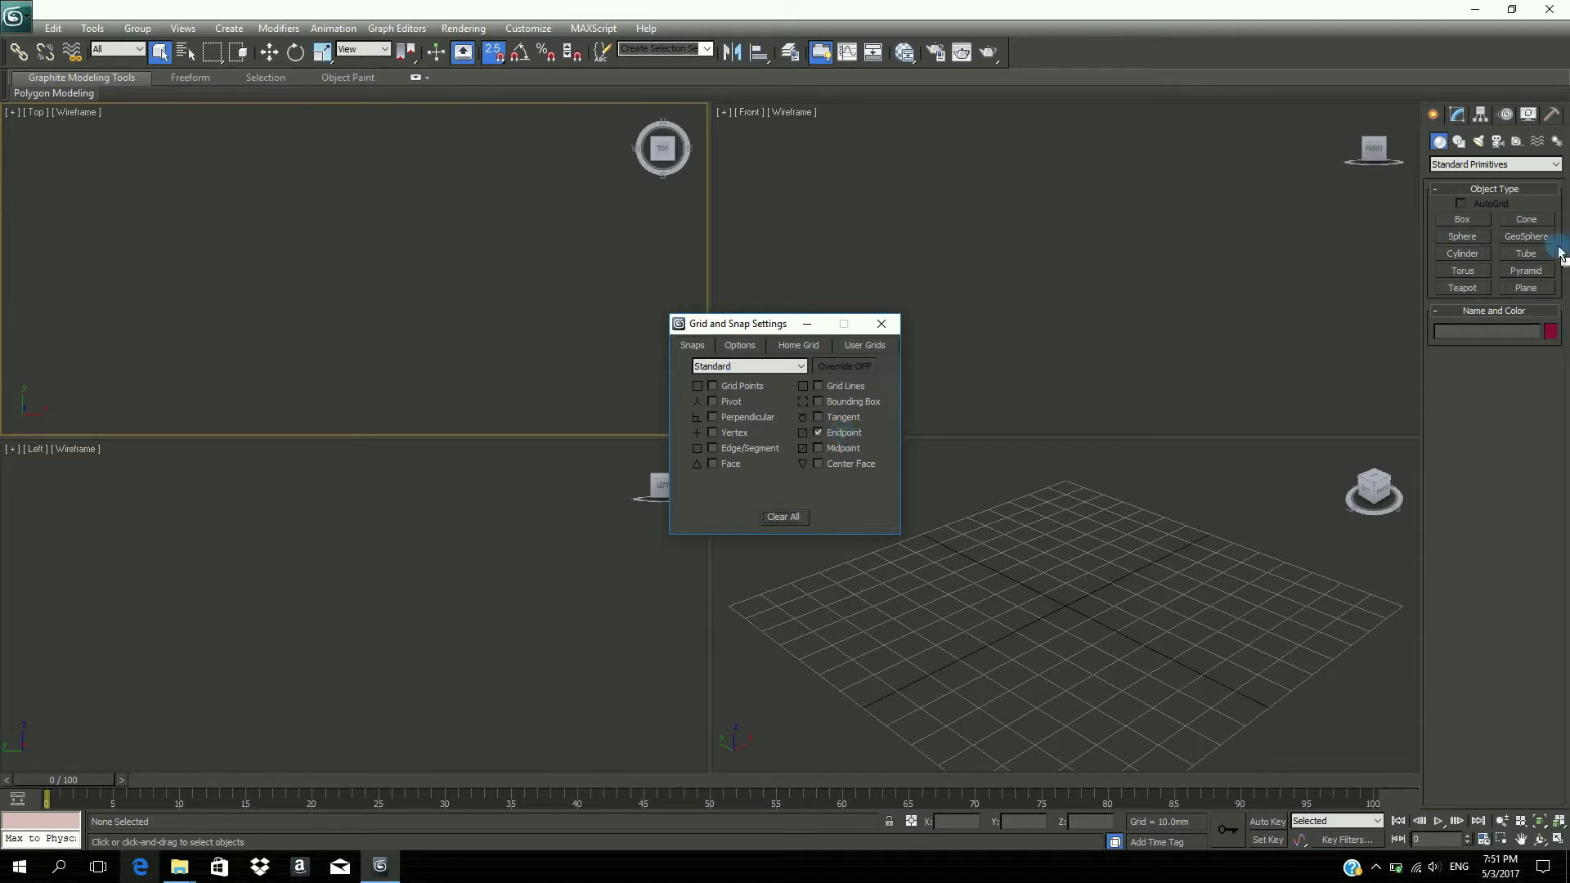
pyautogui.click(881, 323)
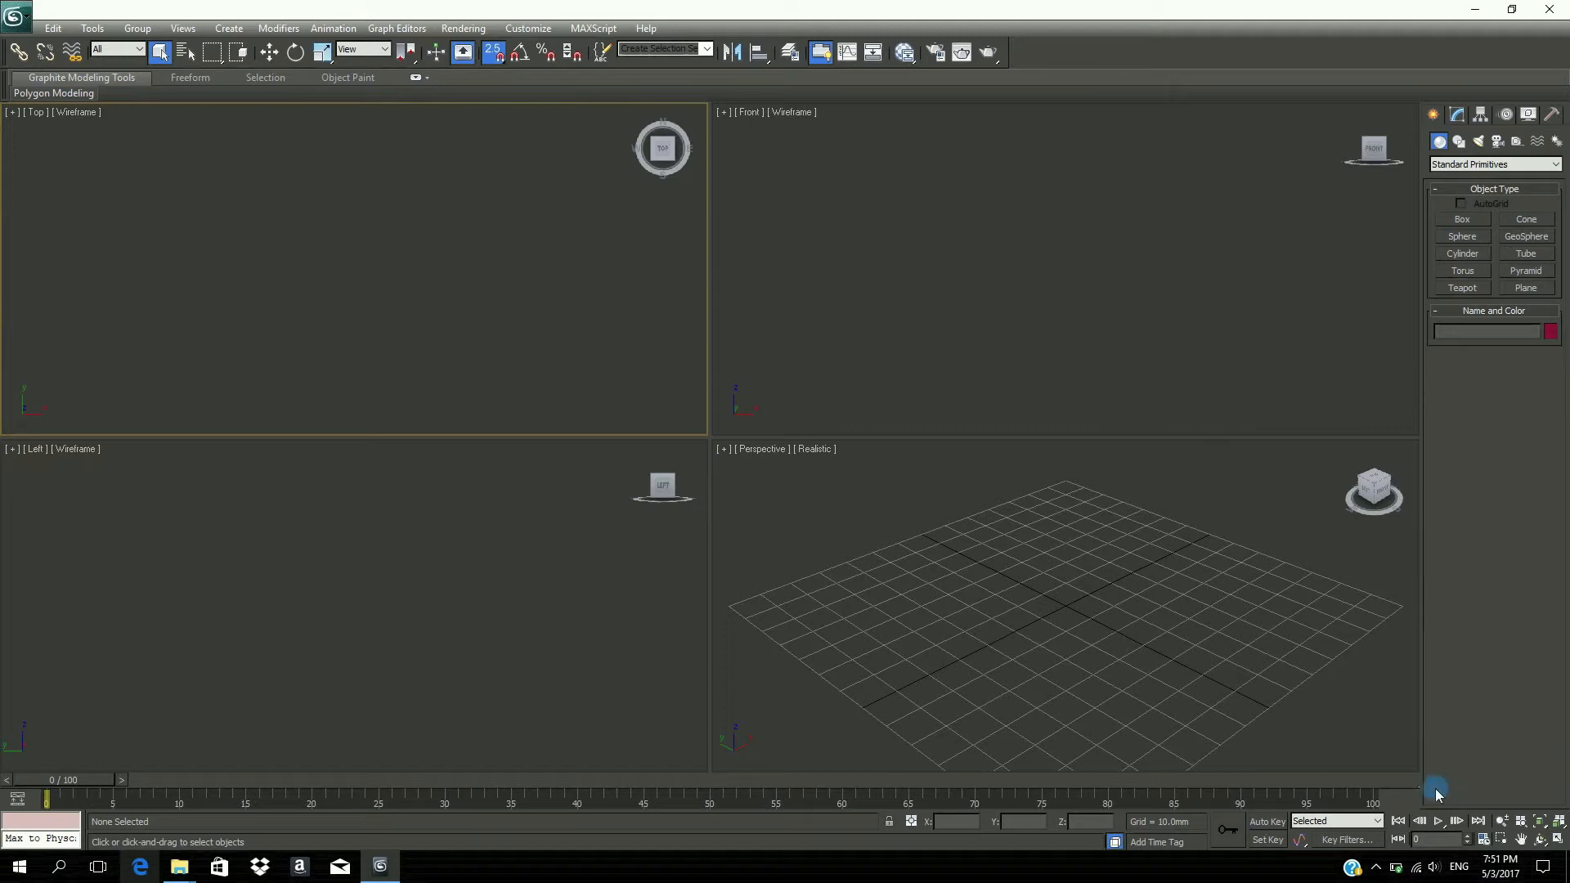
# - Choose Bedroom Drawing.dwg from the Desktop as the file to import
pyautogui.click(13, 15)
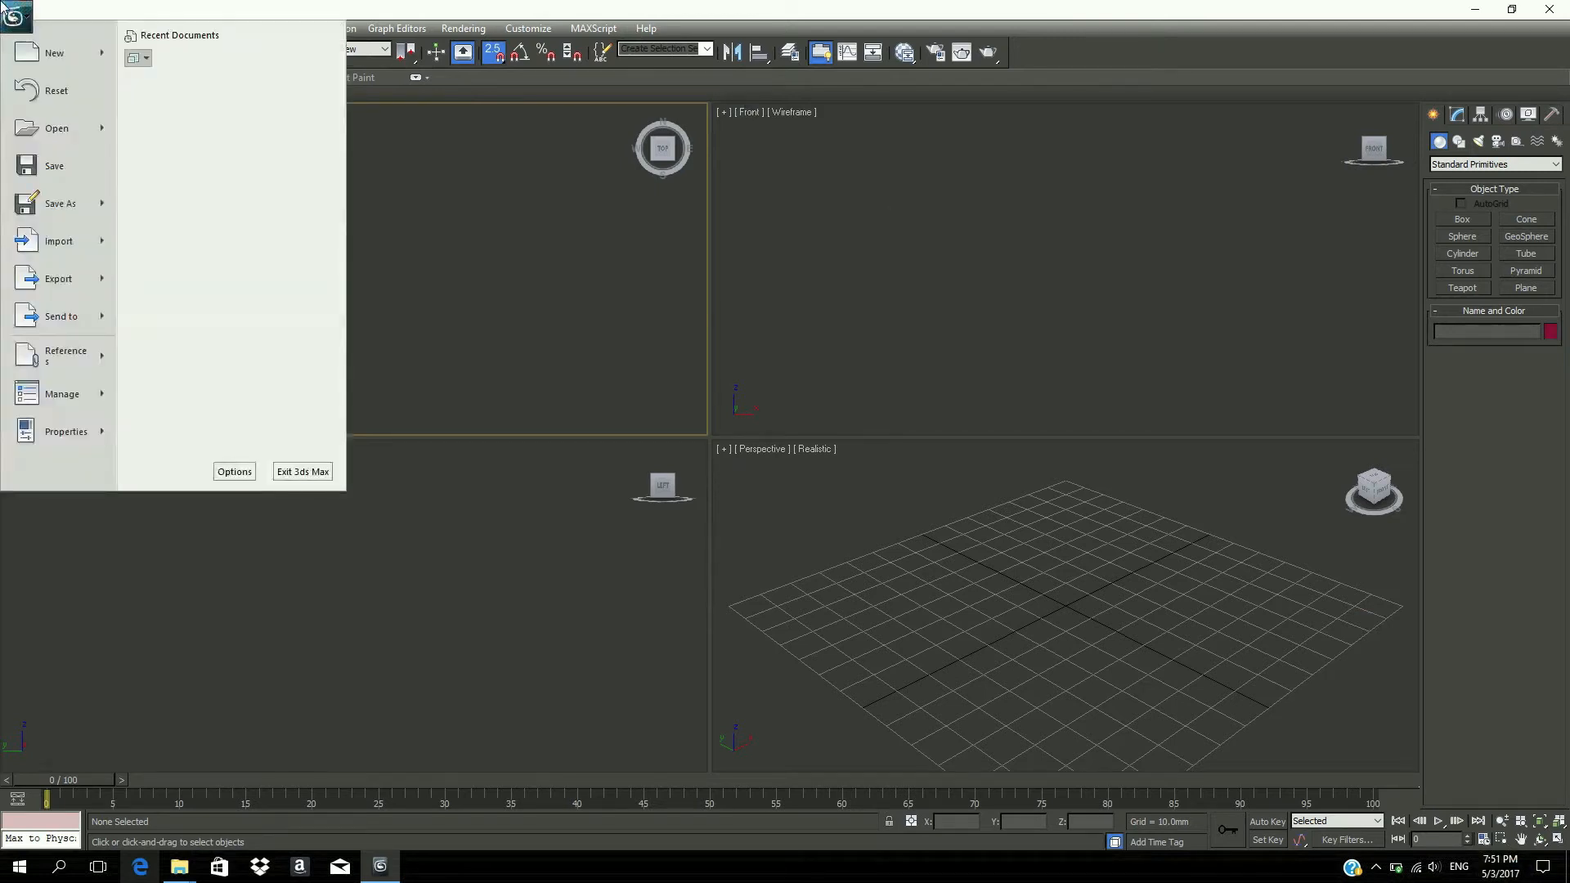
pyautogui.click(58, 243)
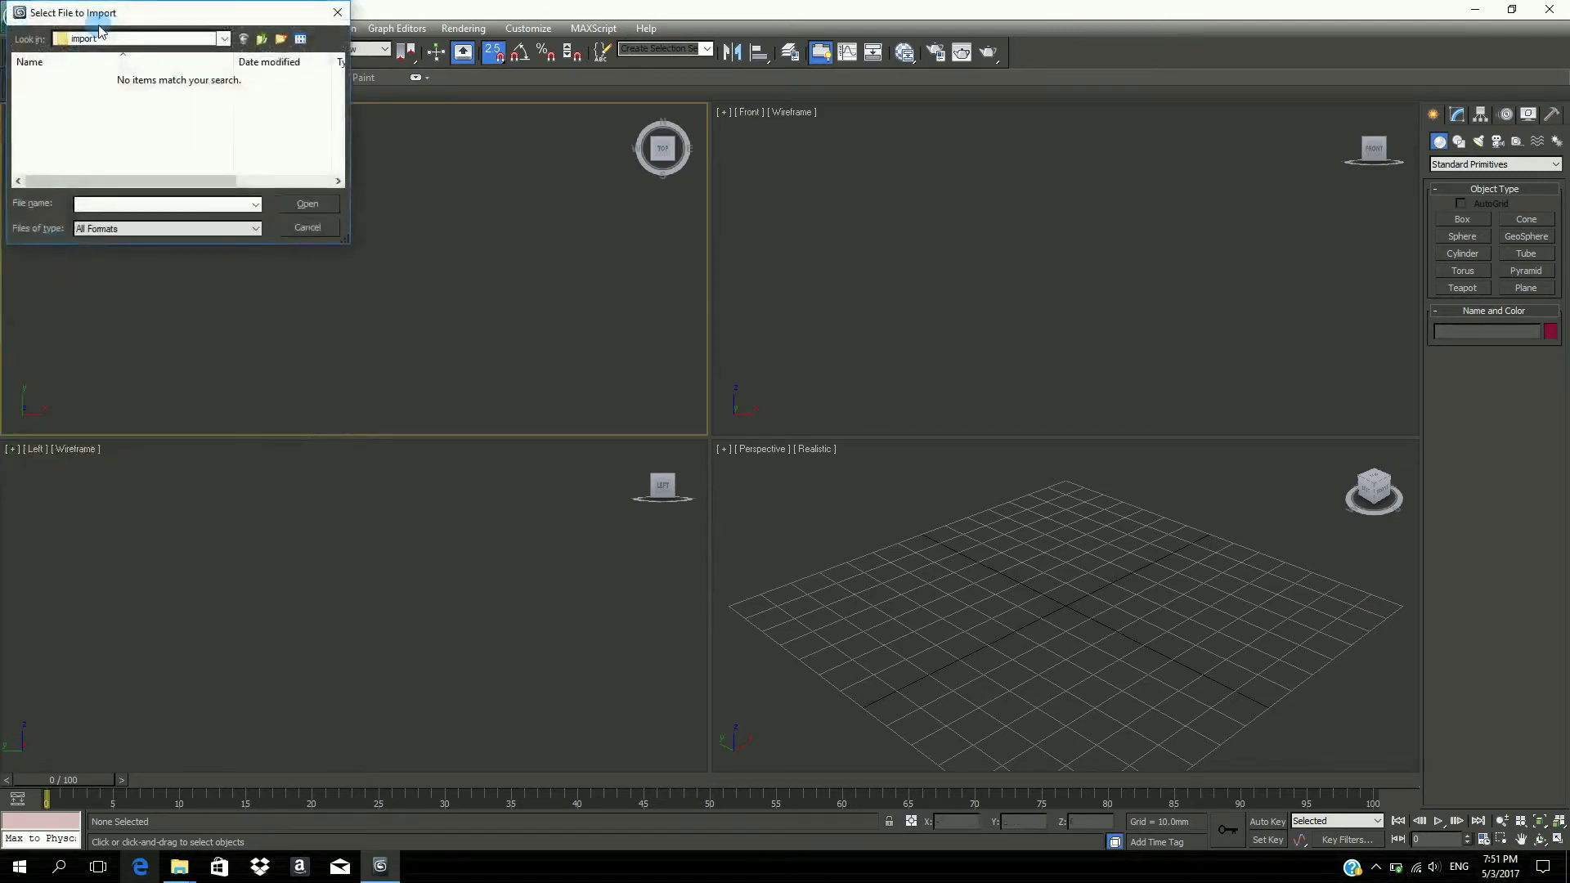
pyautogui.click(99, 33)
pyautogui.click(221, 103)
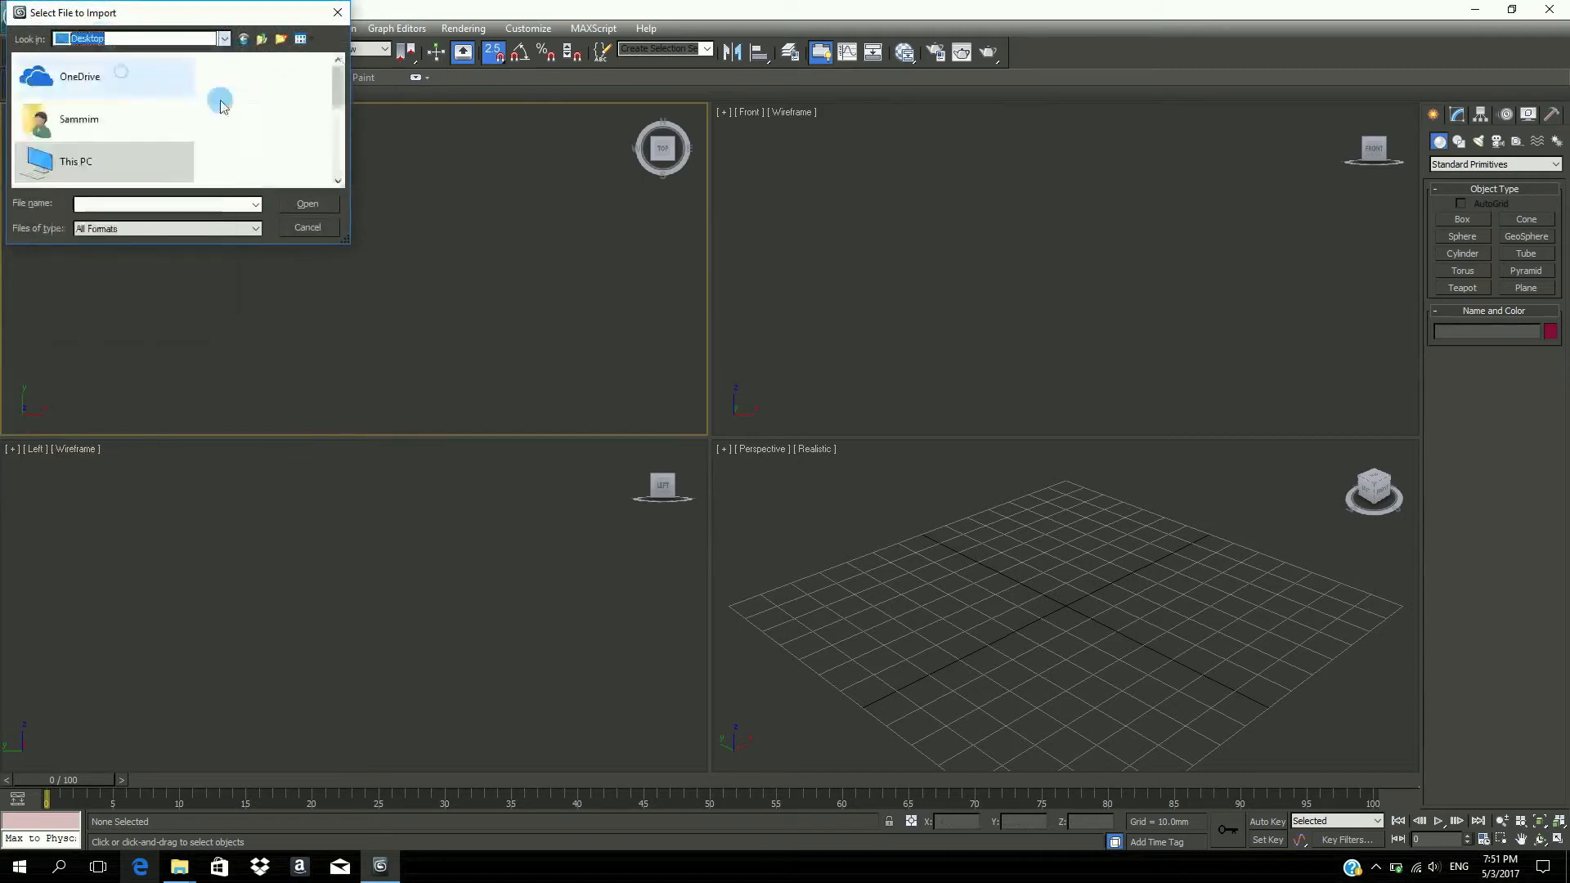
pyautogui.moveTo(335, 98); pyautogui.dragTo(336, 160)
pyautogui.doubleClick(131, 139)
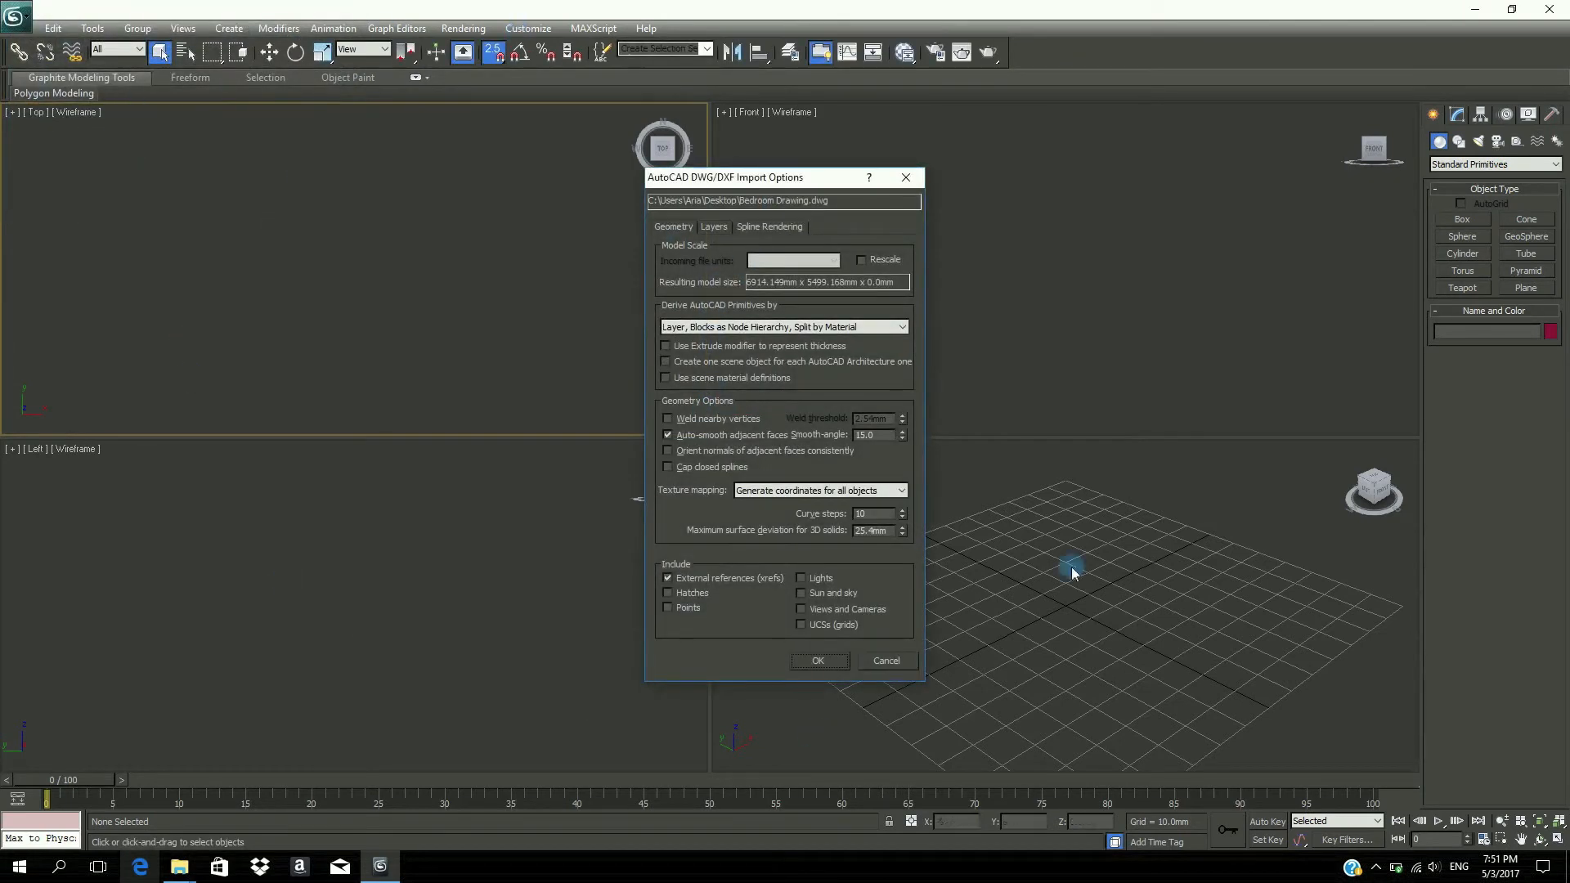
# - Import the drawing with Rescale enabled and the incoming file units set to Millimeters
pyautogui.click(860, 260)
pyautogui.click(818, 661)
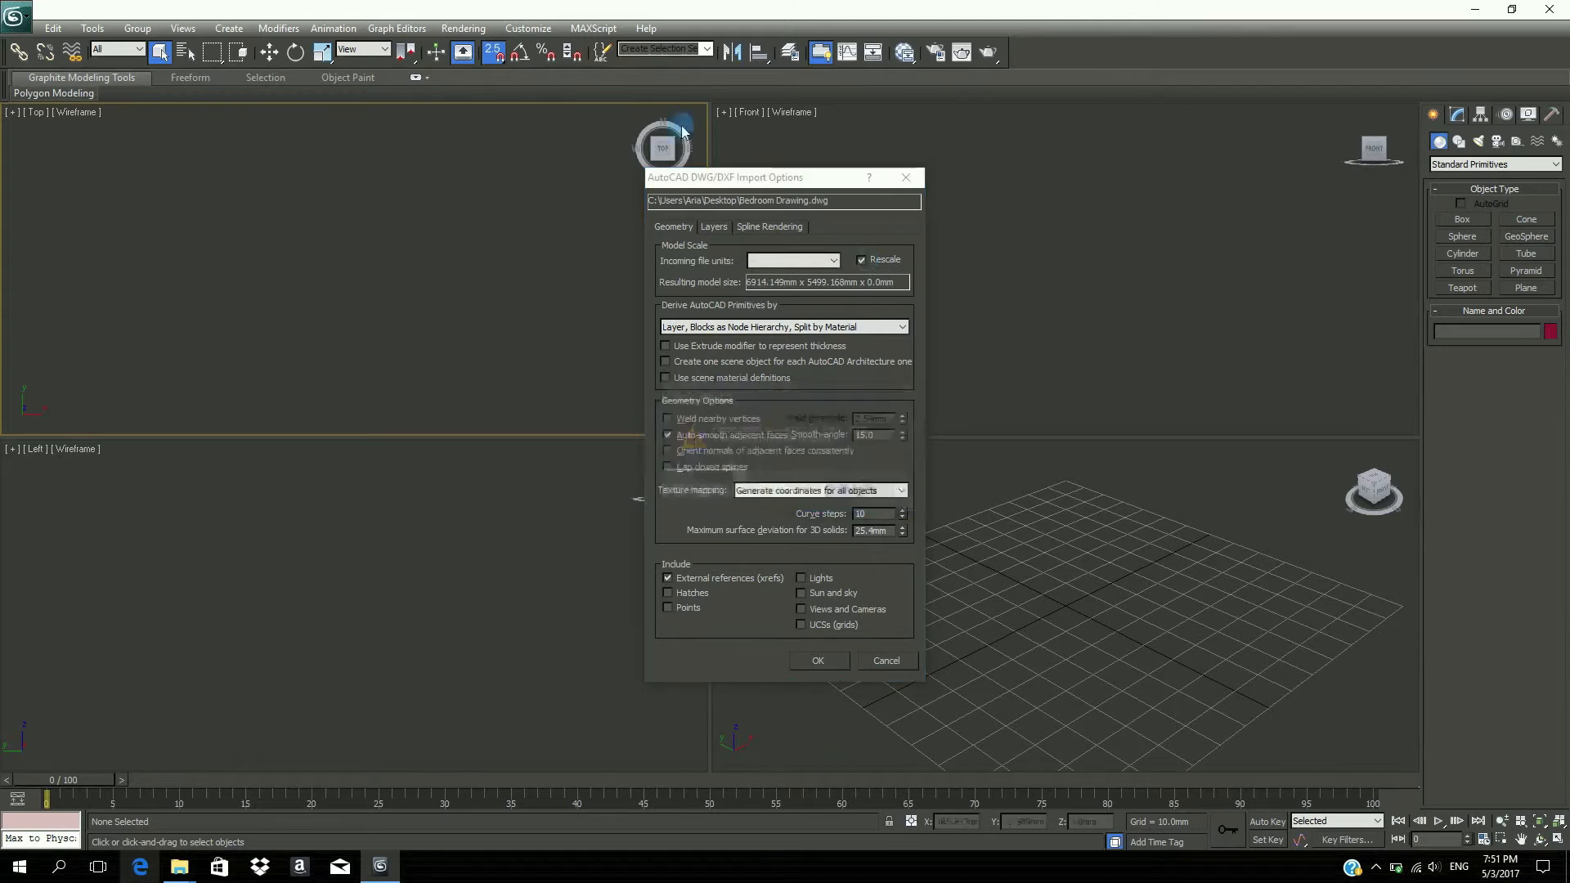
pyautogui.click(814, 260)
pyautogui.click(802, 308)
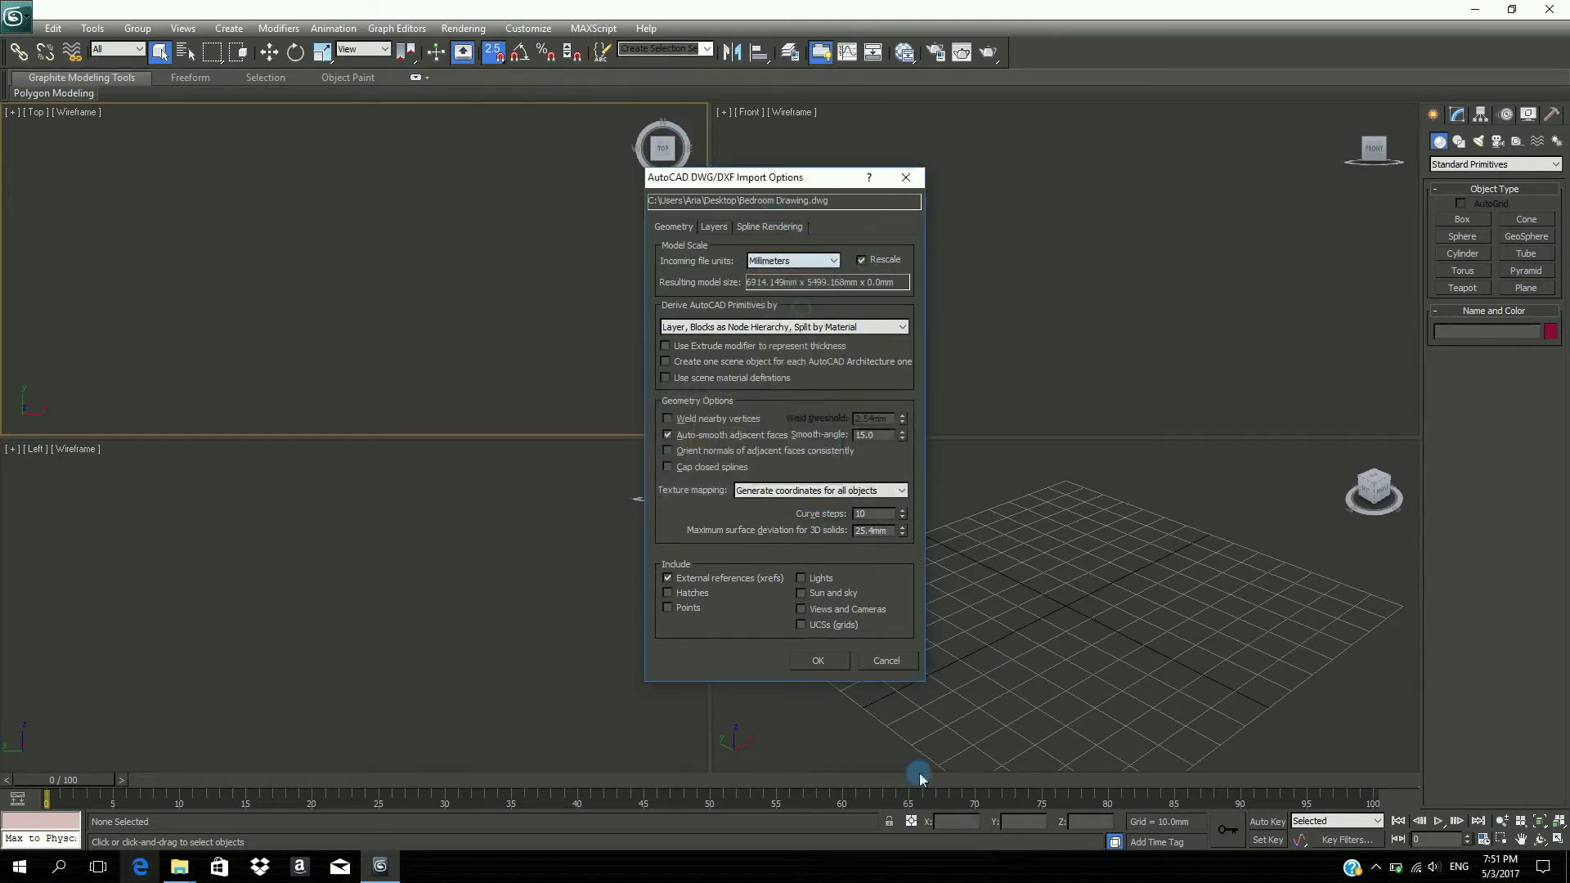
pyautogui.click(818, 663)
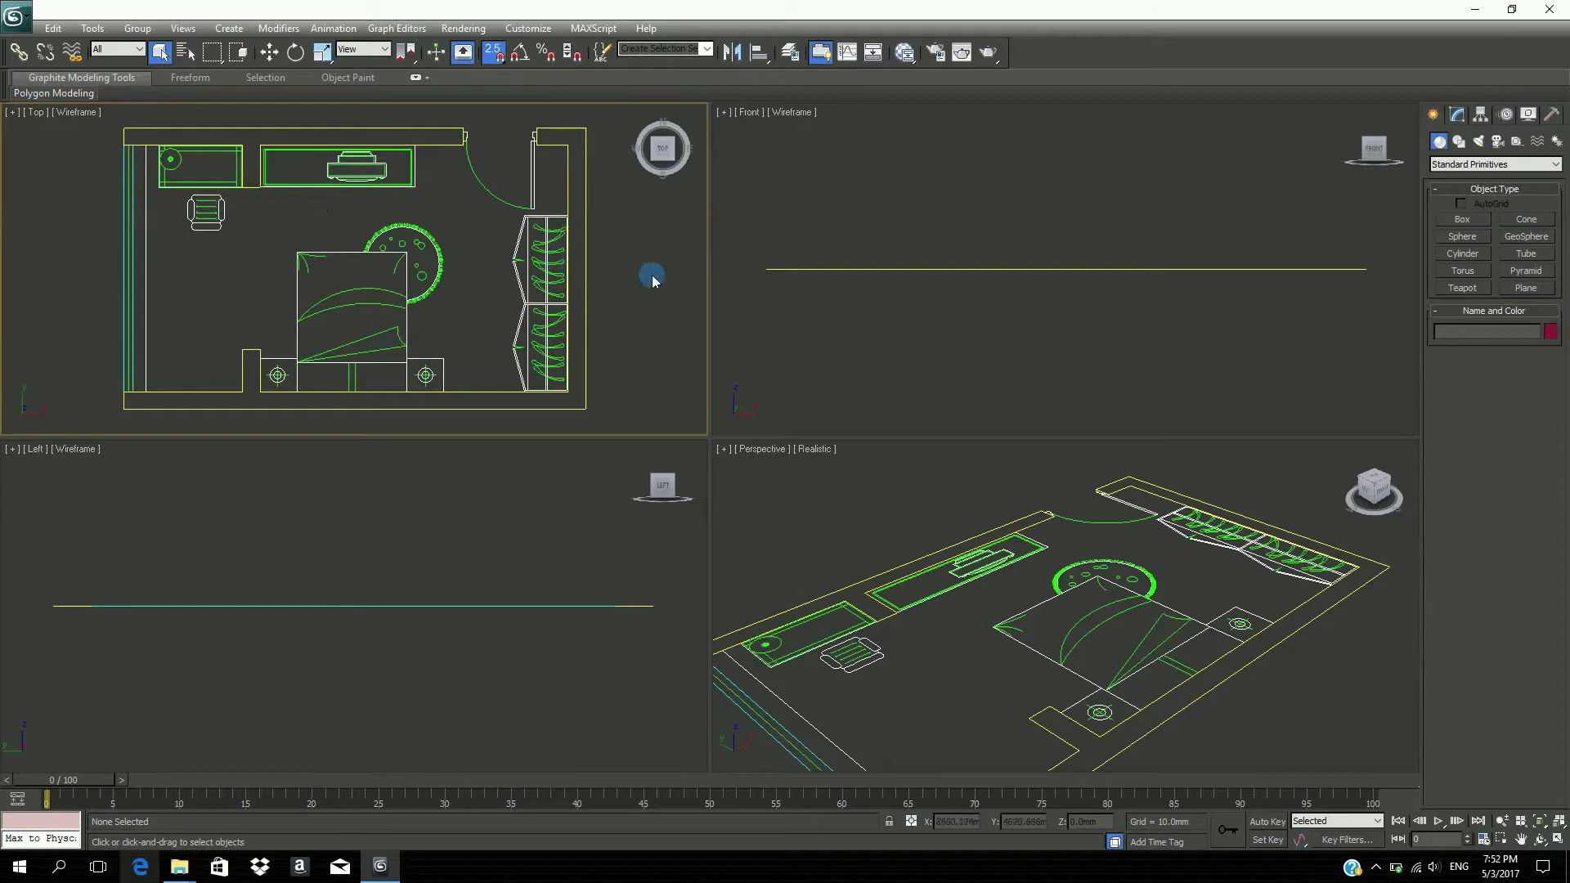
# - Put all imported floor plan shapes on a new layer named Plan and freeze that layer
pyautogui.moveTo(616, 420)
pyautogui.mouseDown()
pyautogui.moveTo(90, 129)
pyautogui.moveTo(109, 130)
pyautogui.mouseUp()
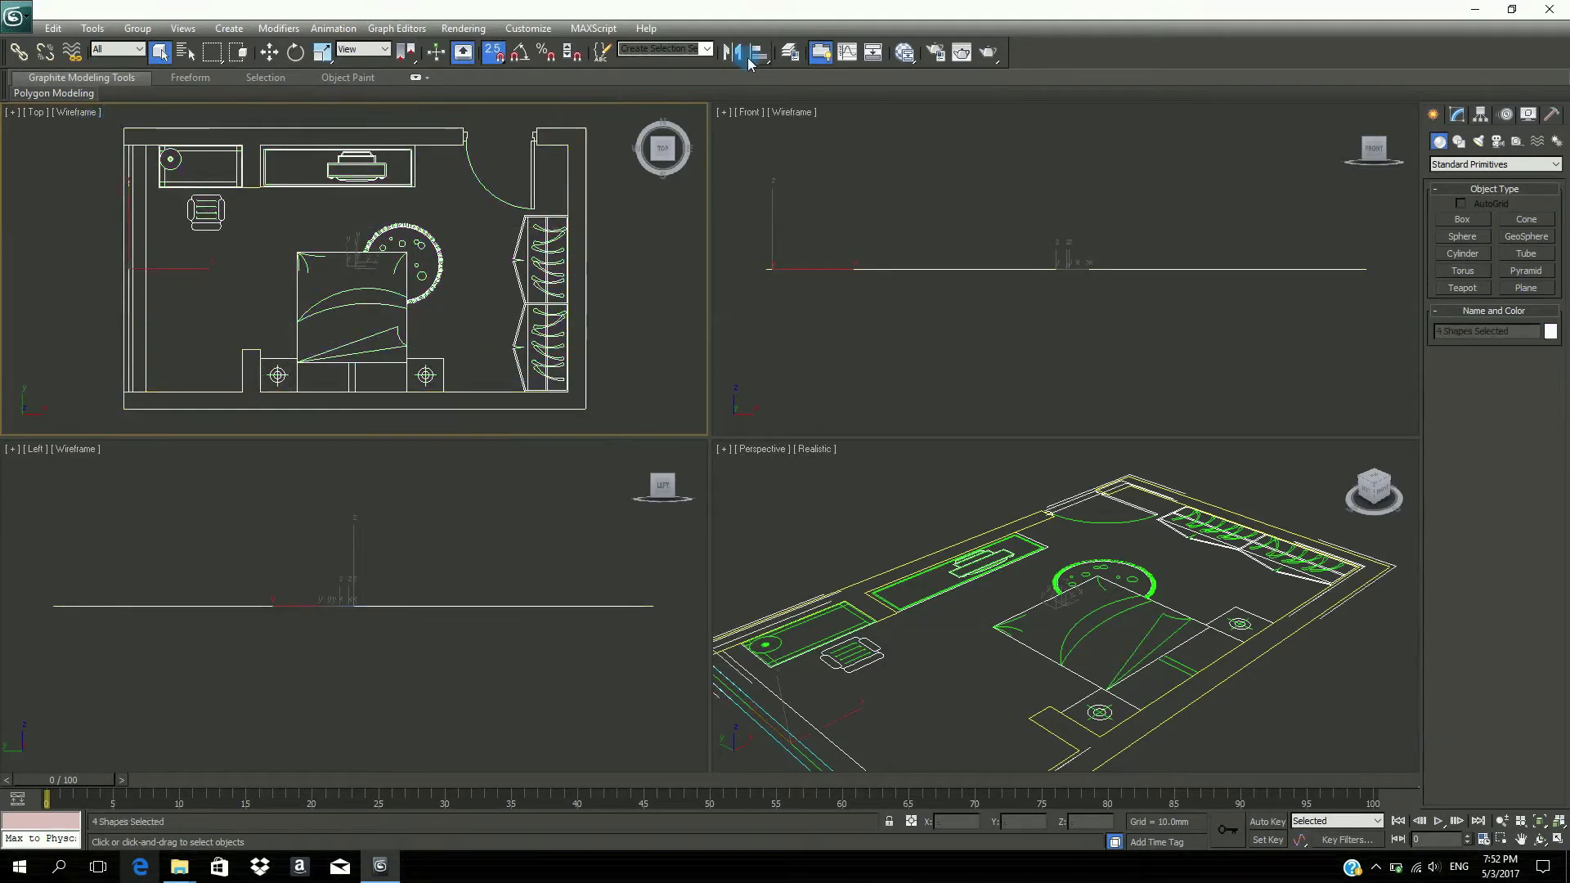
pyautogui.click(792, 52)
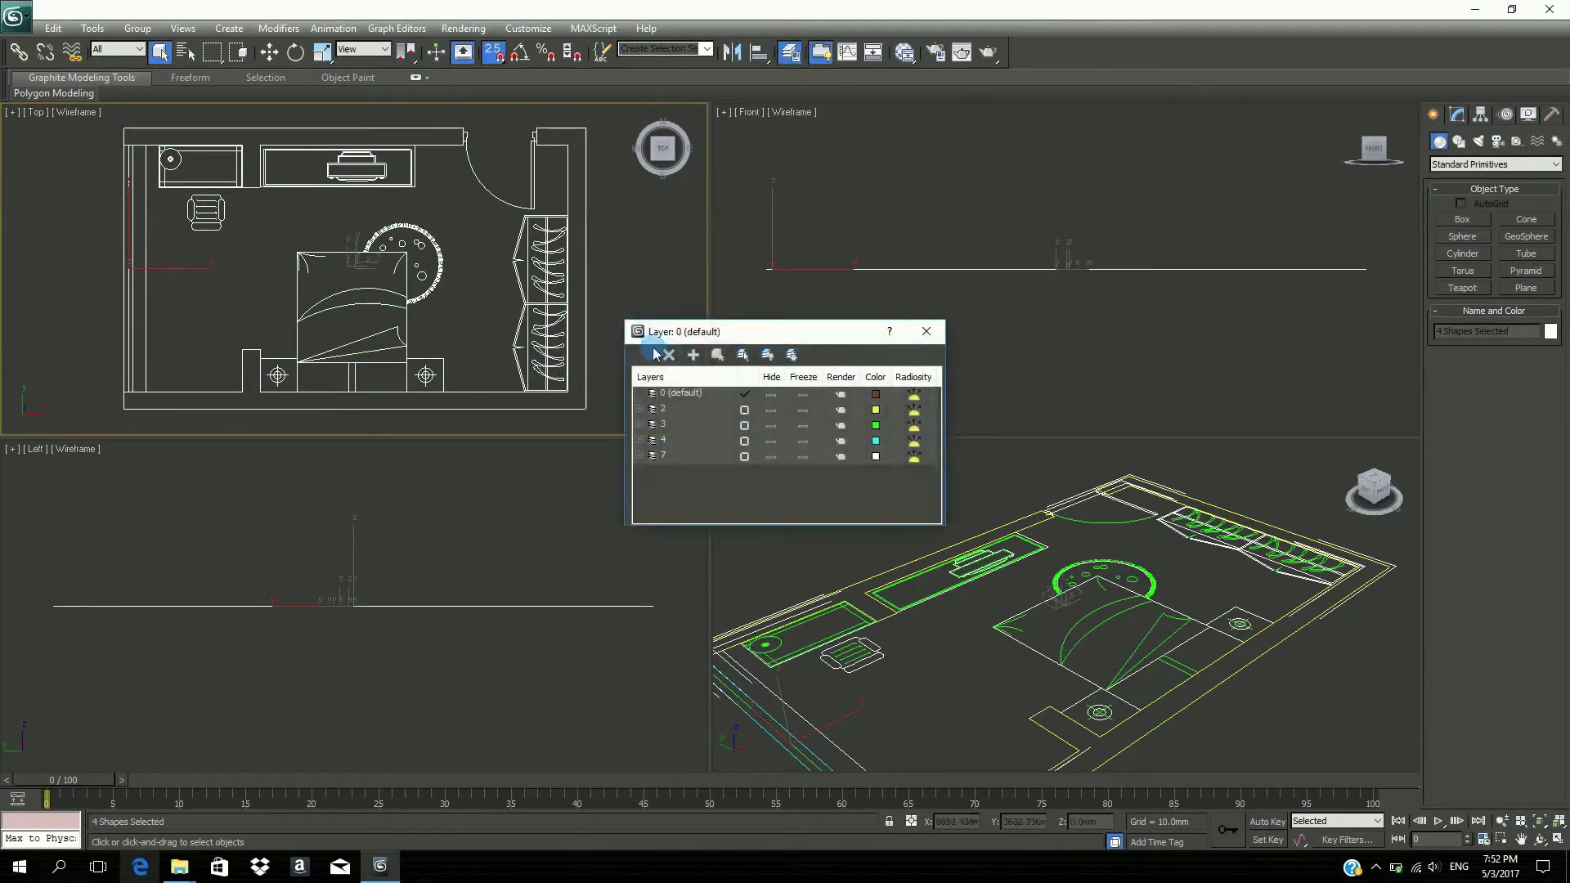
pyautogui.click(645, 355)
pyautogui.click(696, 471)
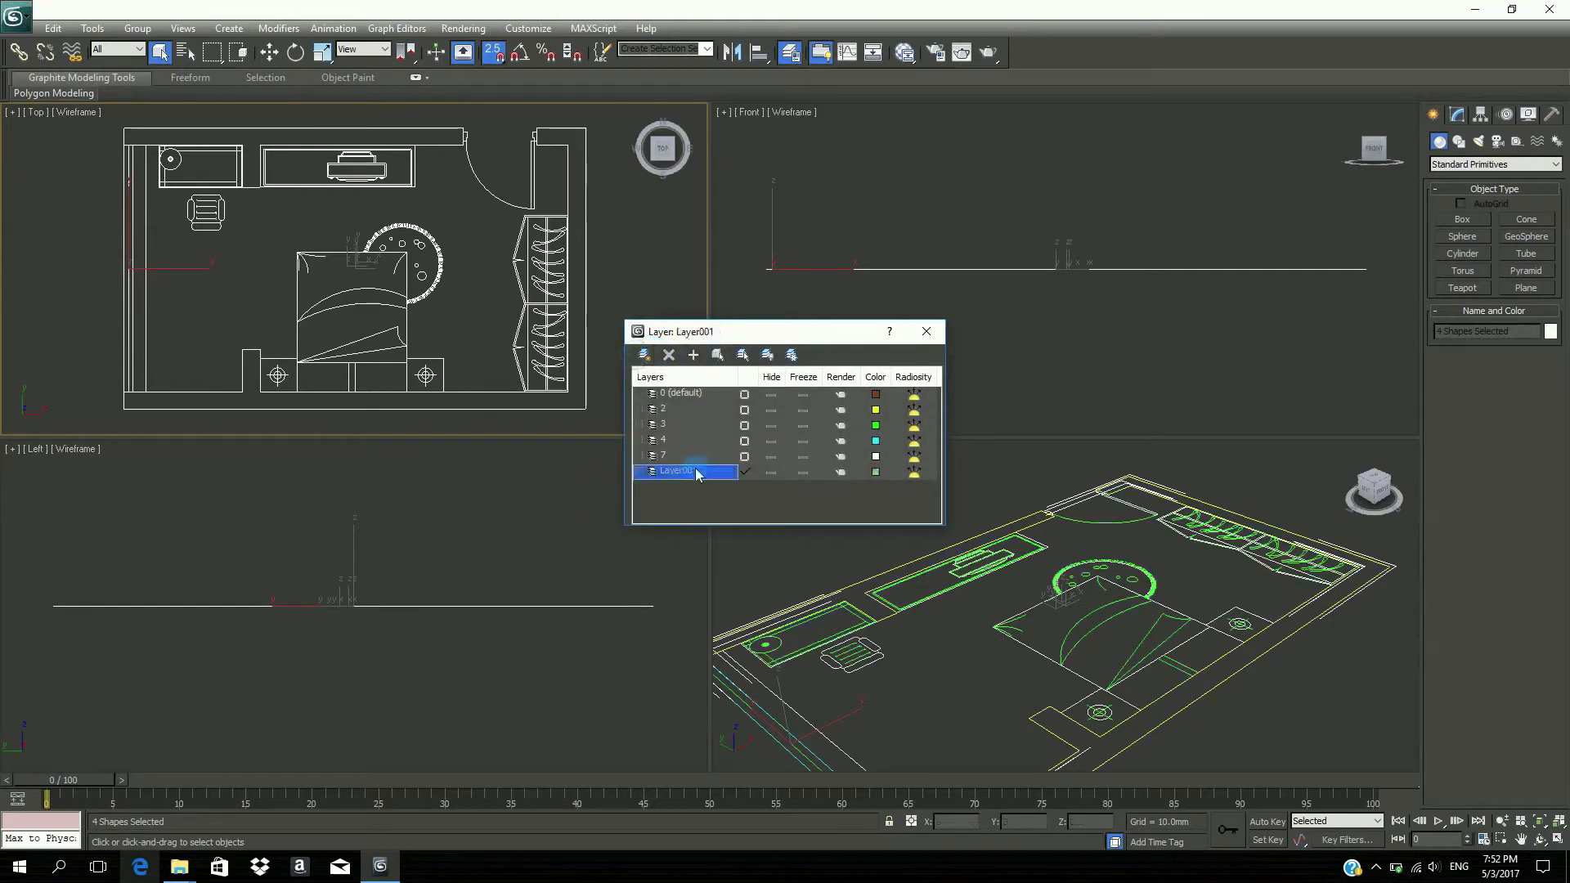
pyautogui.rightClick(696, 472)
pyautogui.click(720, 477)
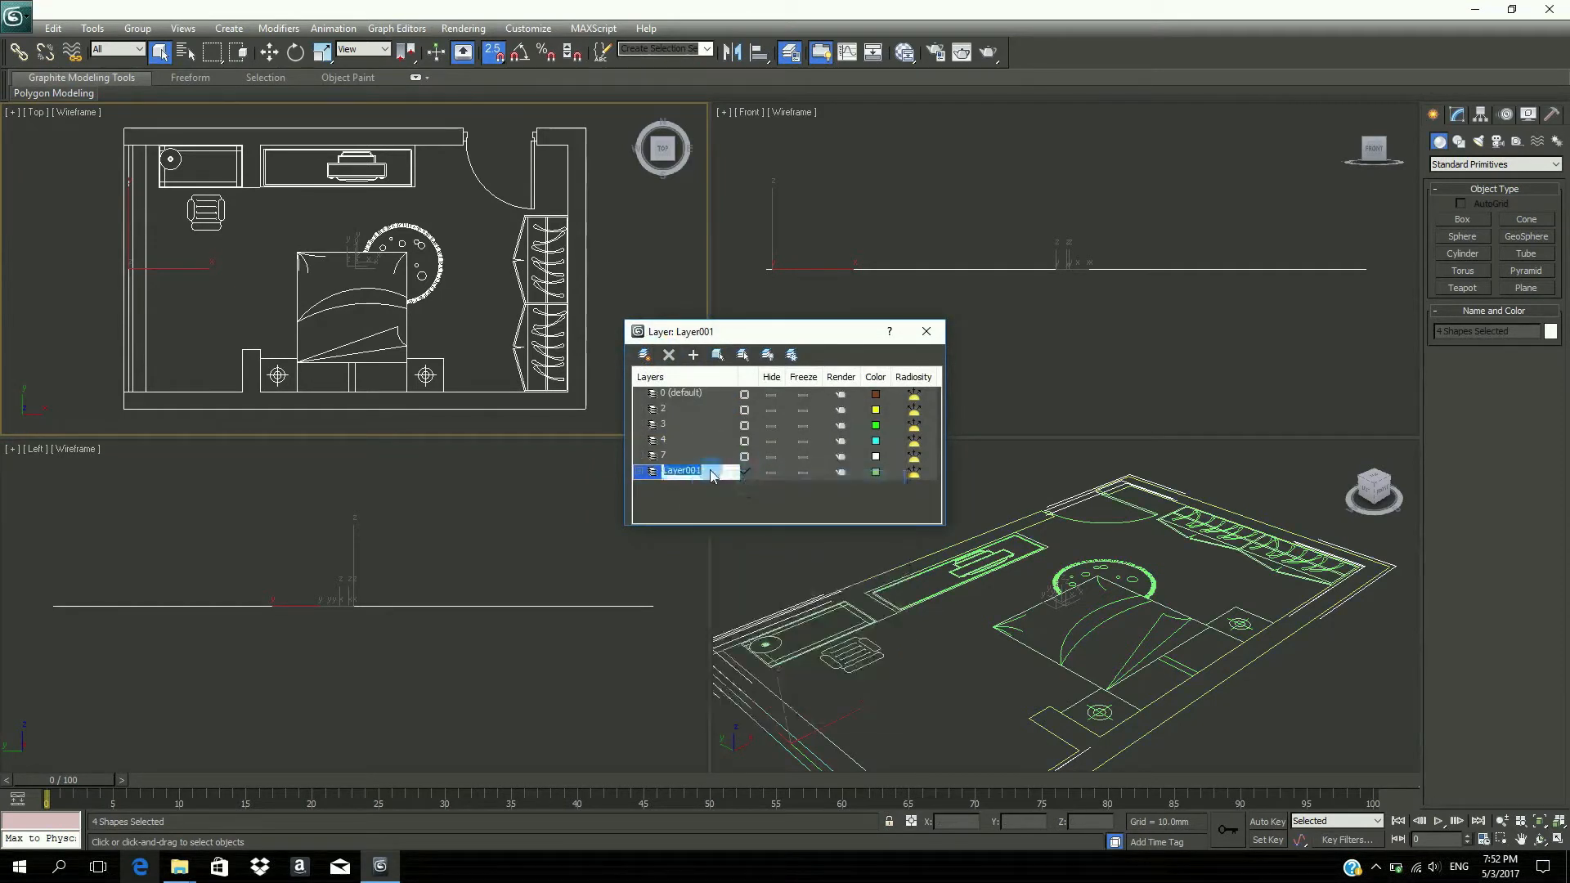
pyautogui.write('Plan')
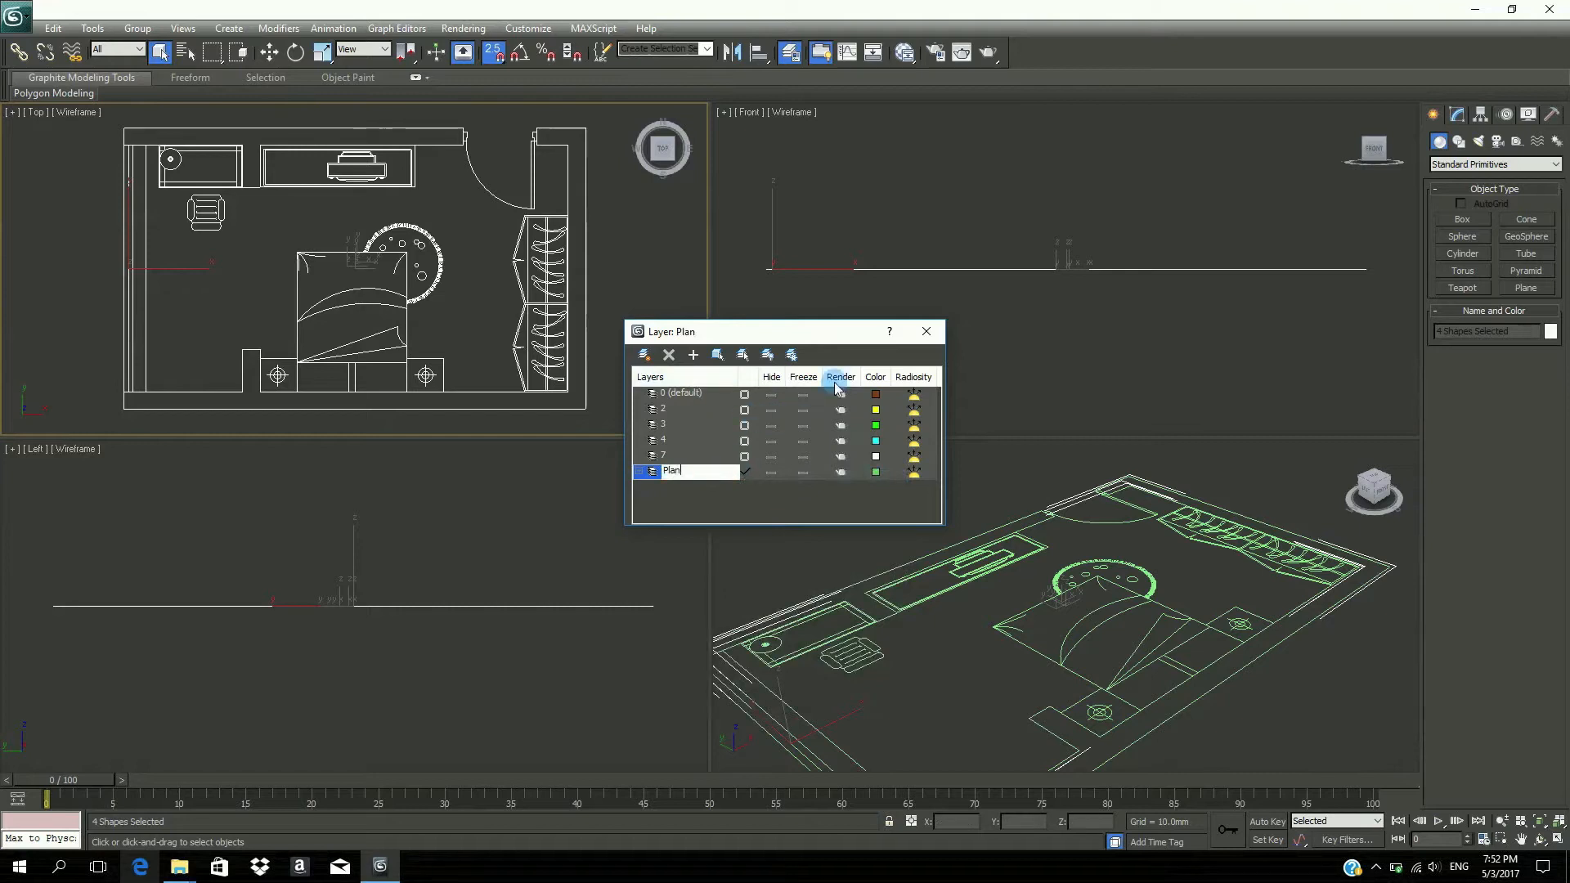
pyautogui.click(806, 472)
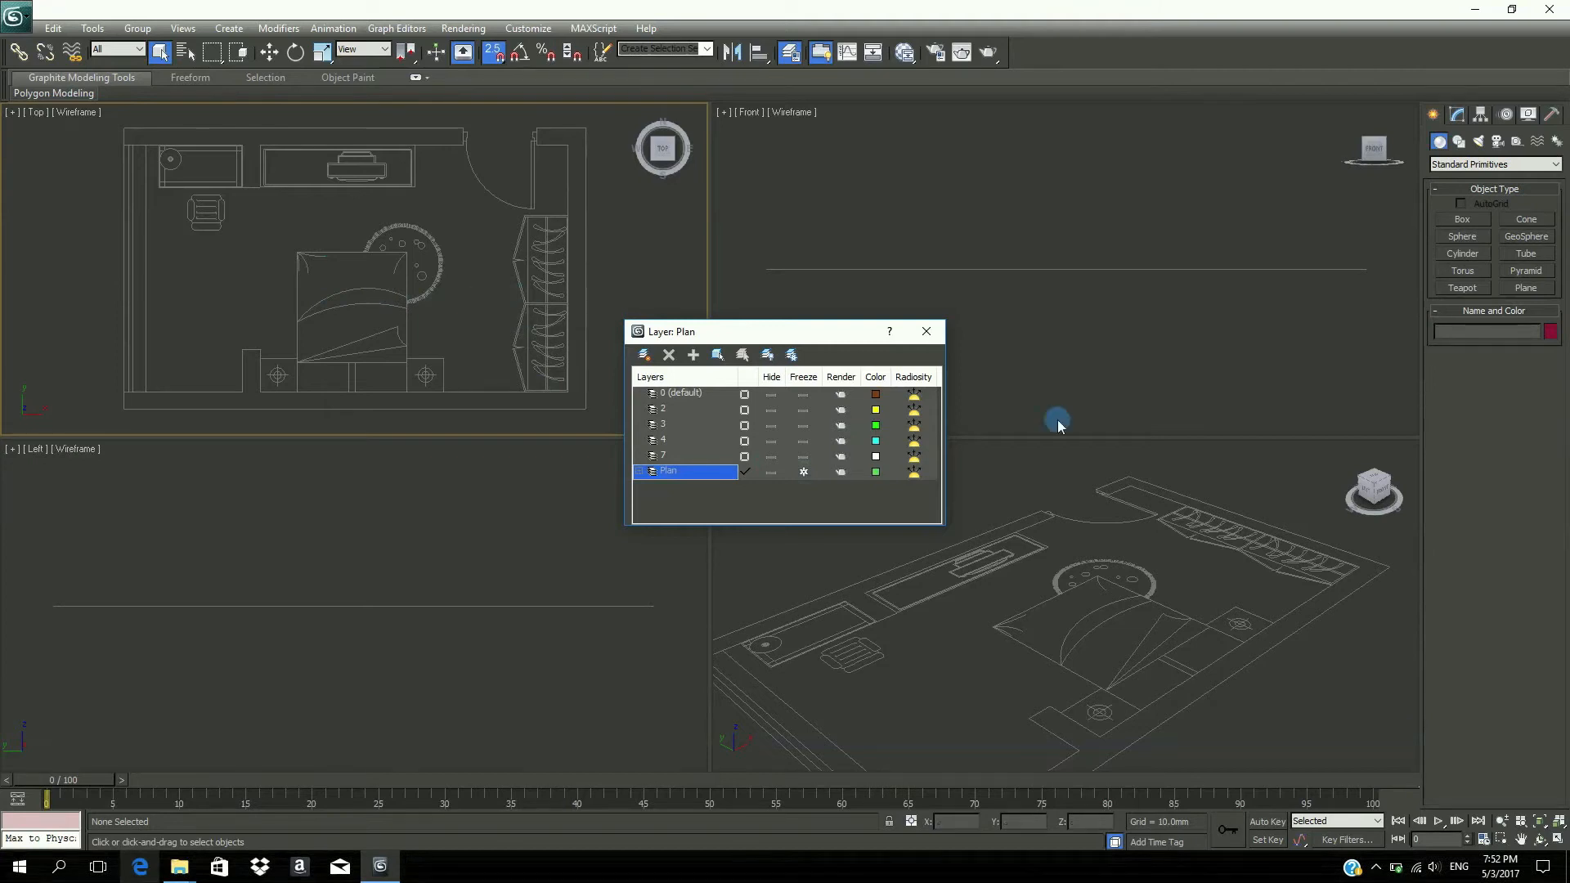
# - Create another layer named Walls and unfreeze it
pyautogui.click(644, 356)
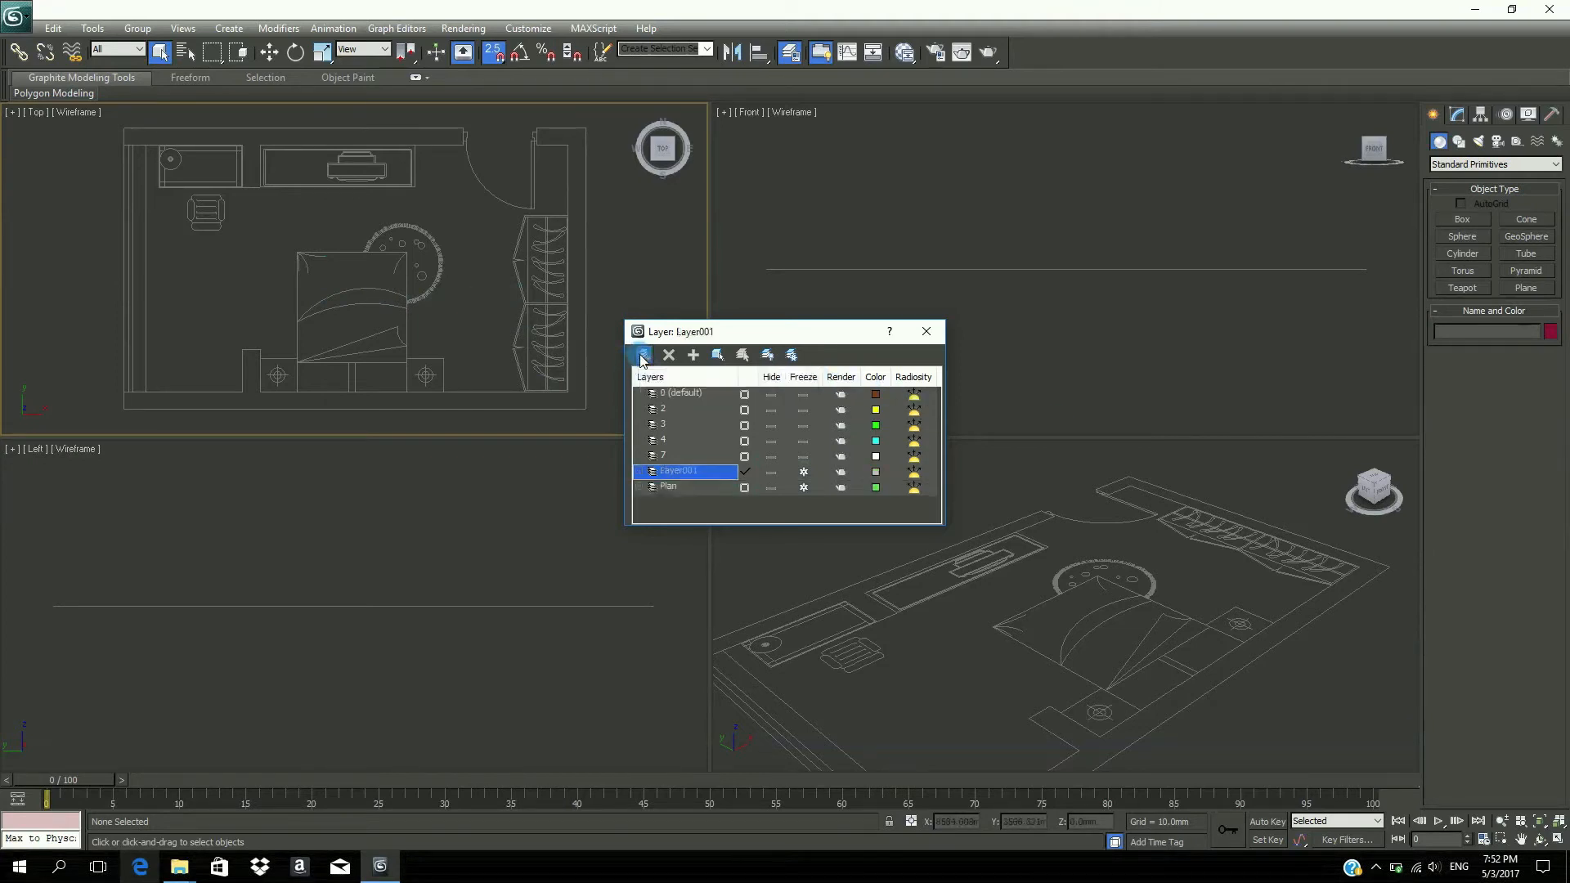
pyautogui.rightClick(698, 474)
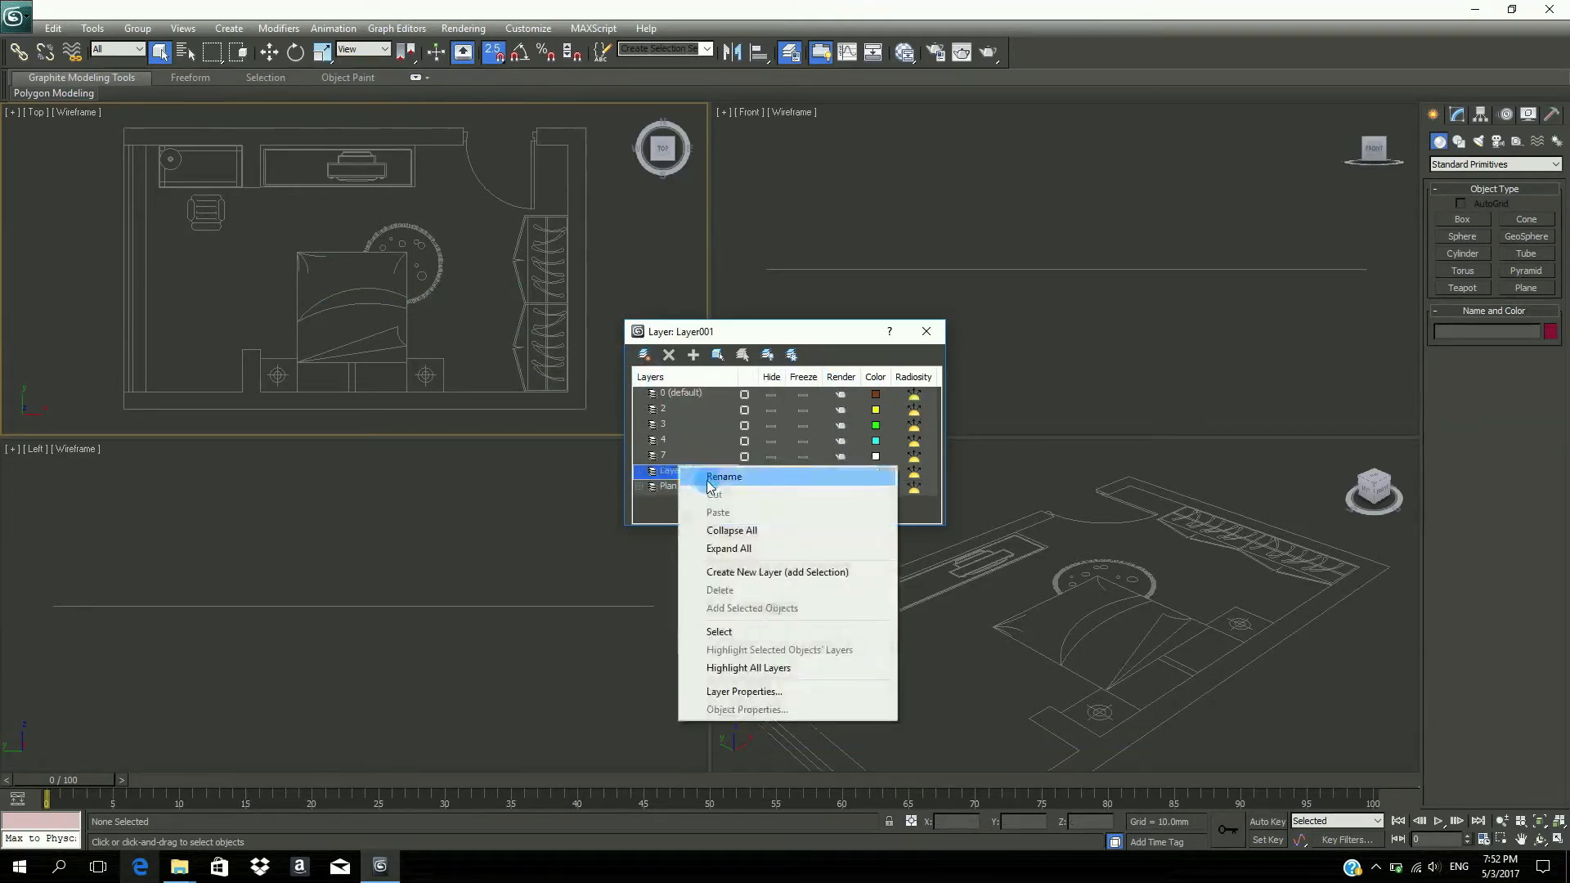
pyautogui.click(704, 478)
pyautogui.write('Walls')
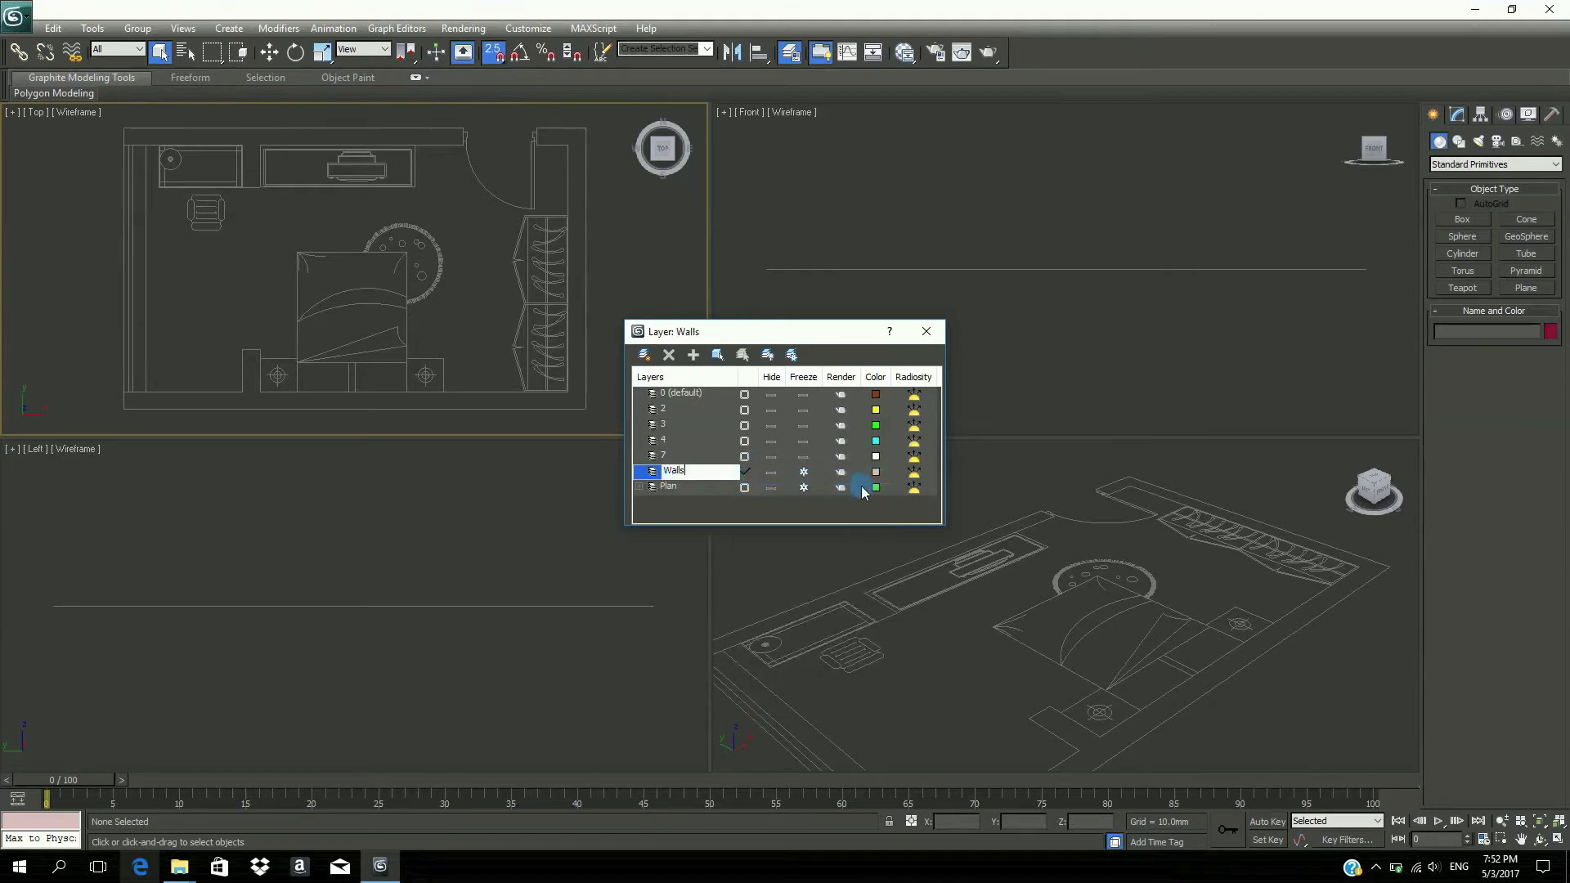
pyautogui.press('Return')
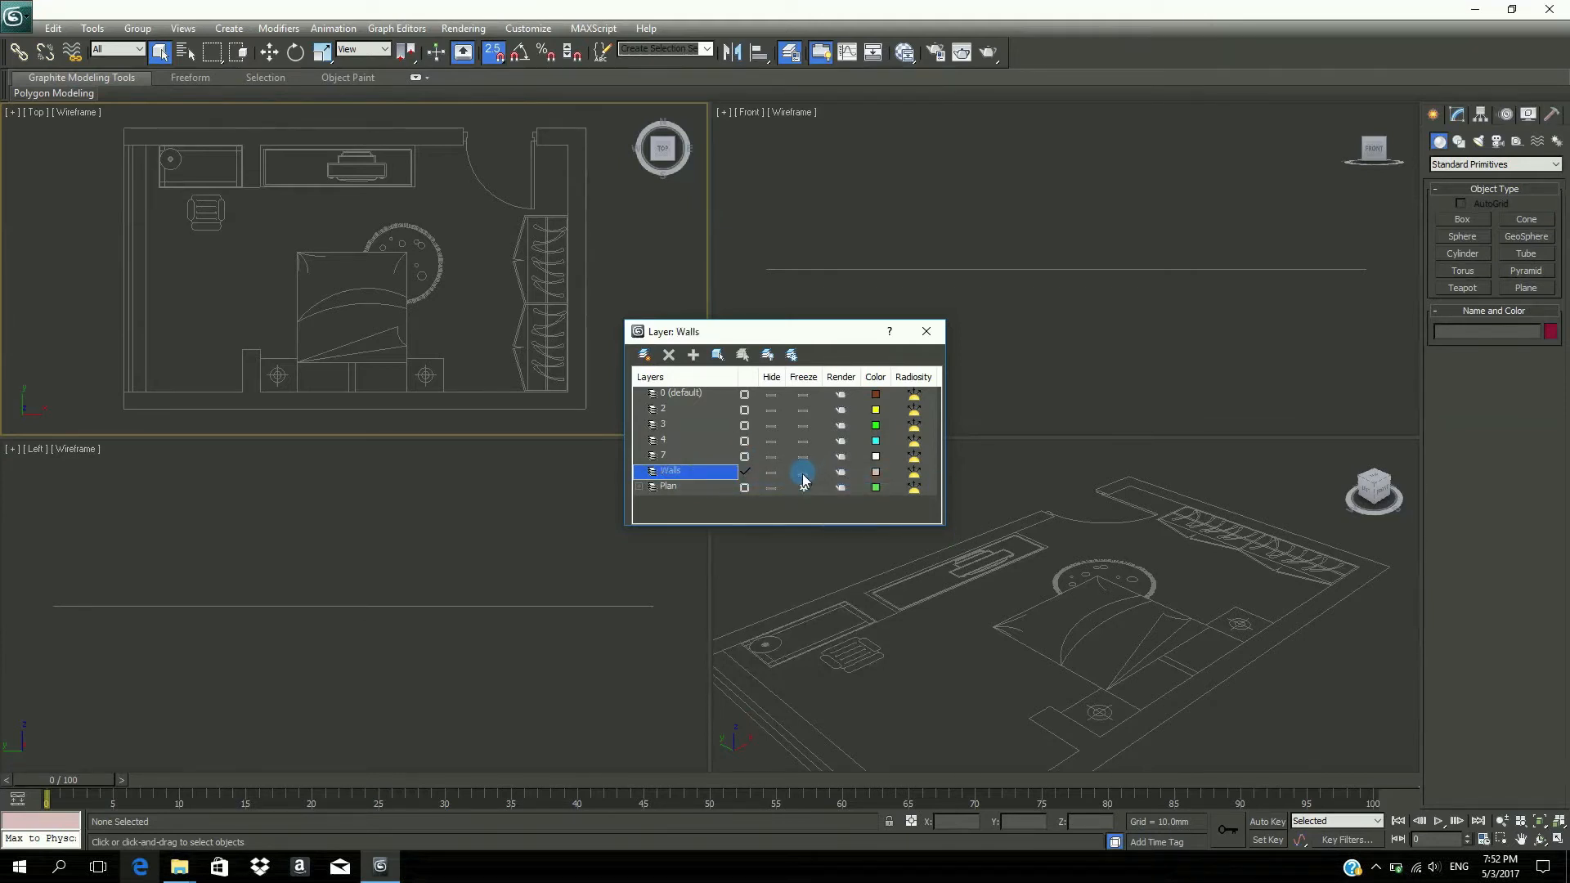
# - Set the Walls layer's color to dark pink and close the layer manager
pyautogui.click(875, 474)
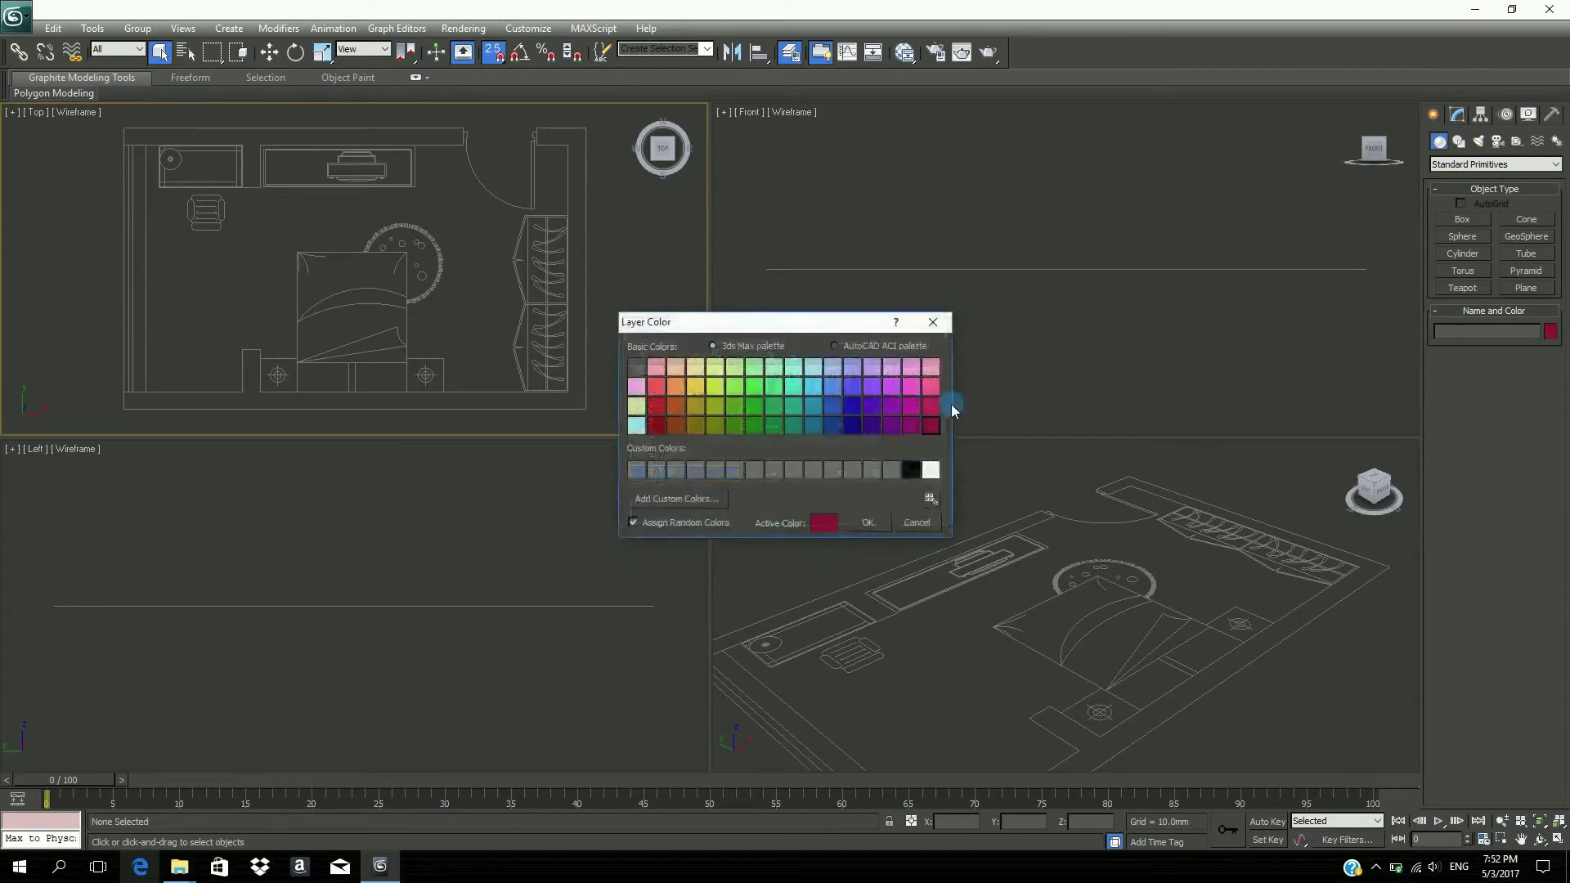
pyautogui.click(930, 405)
pyautogui.click(867, 523)
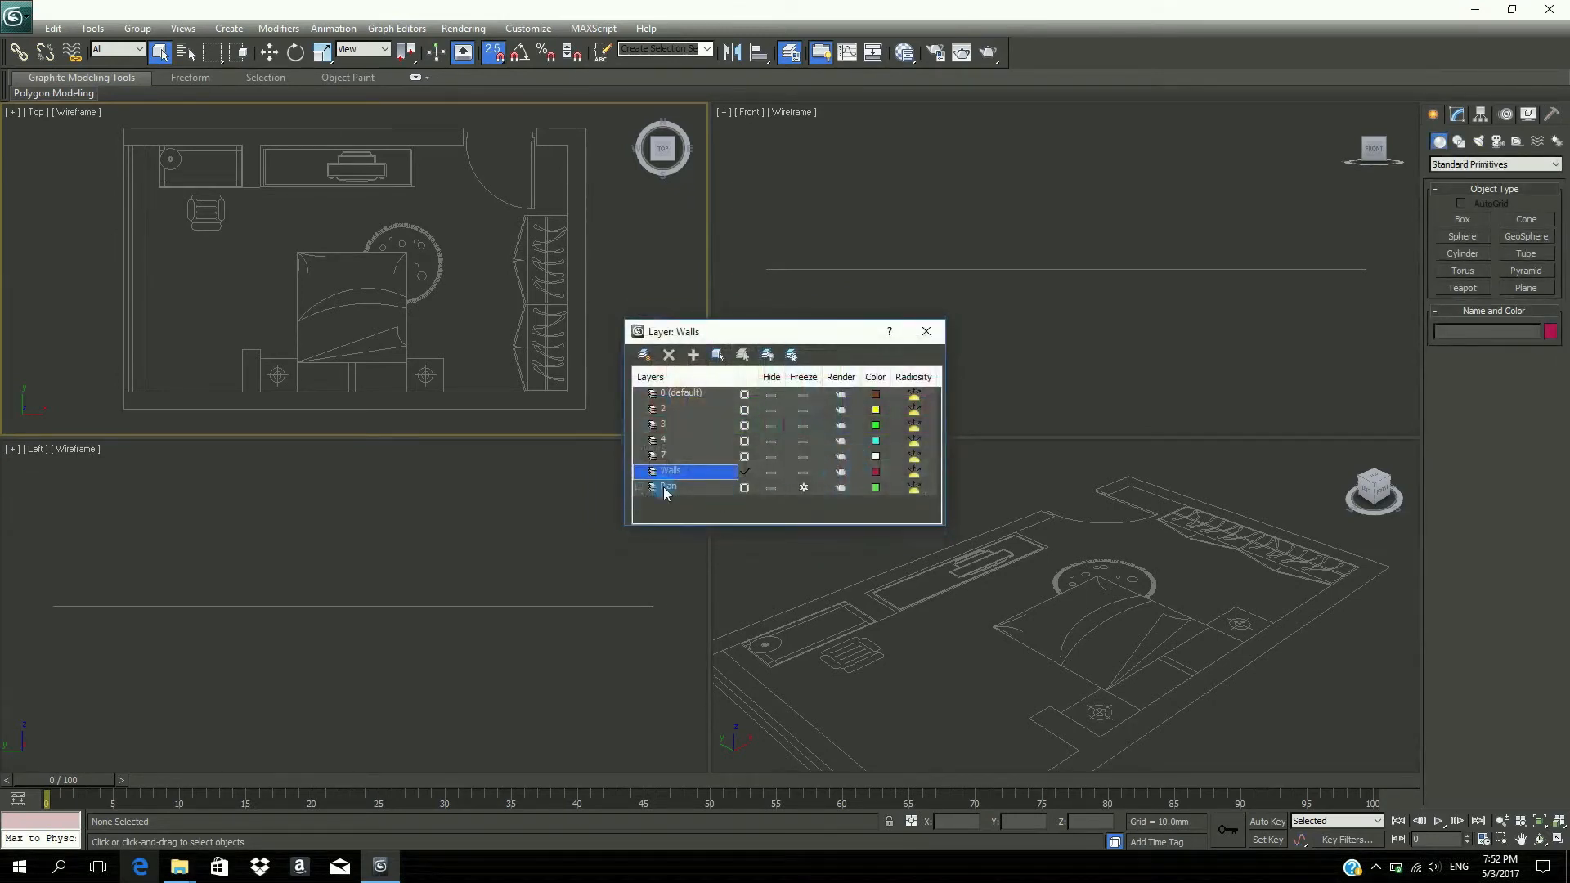
pyautogui.click(927, 331)
pyautogui.moveTo(464, 292); pyautogui.dragTo(665, 312)
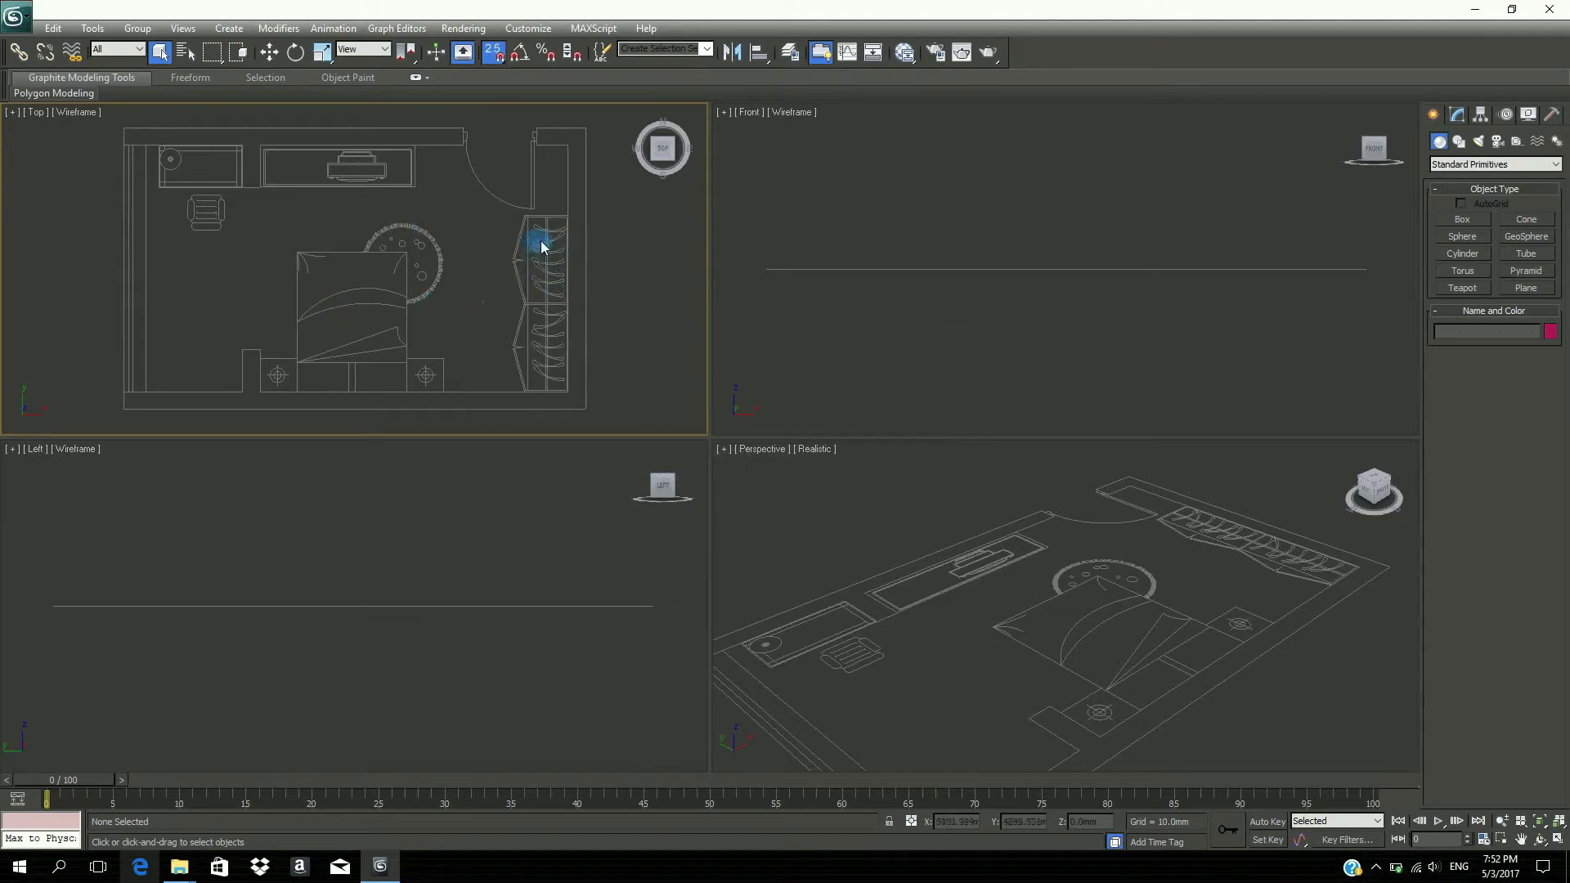
# - Make sure Snap to frozen objects is enabled in the snap options, and maximize the Top viewport
pyautogui.rightClick(494, 54)
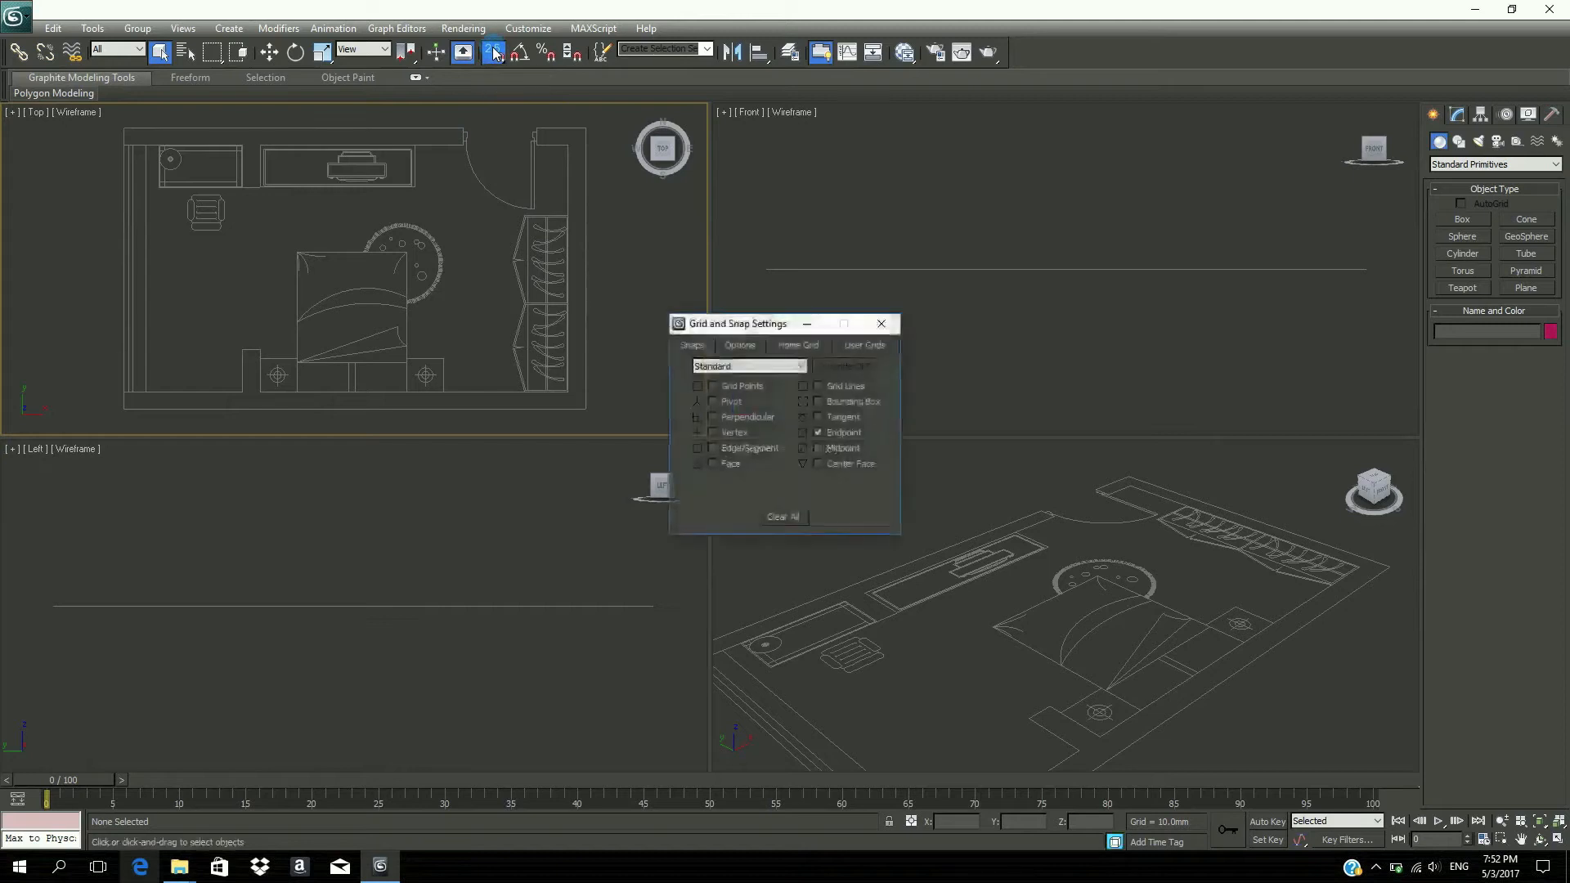
pyautogui.click(739, 346)
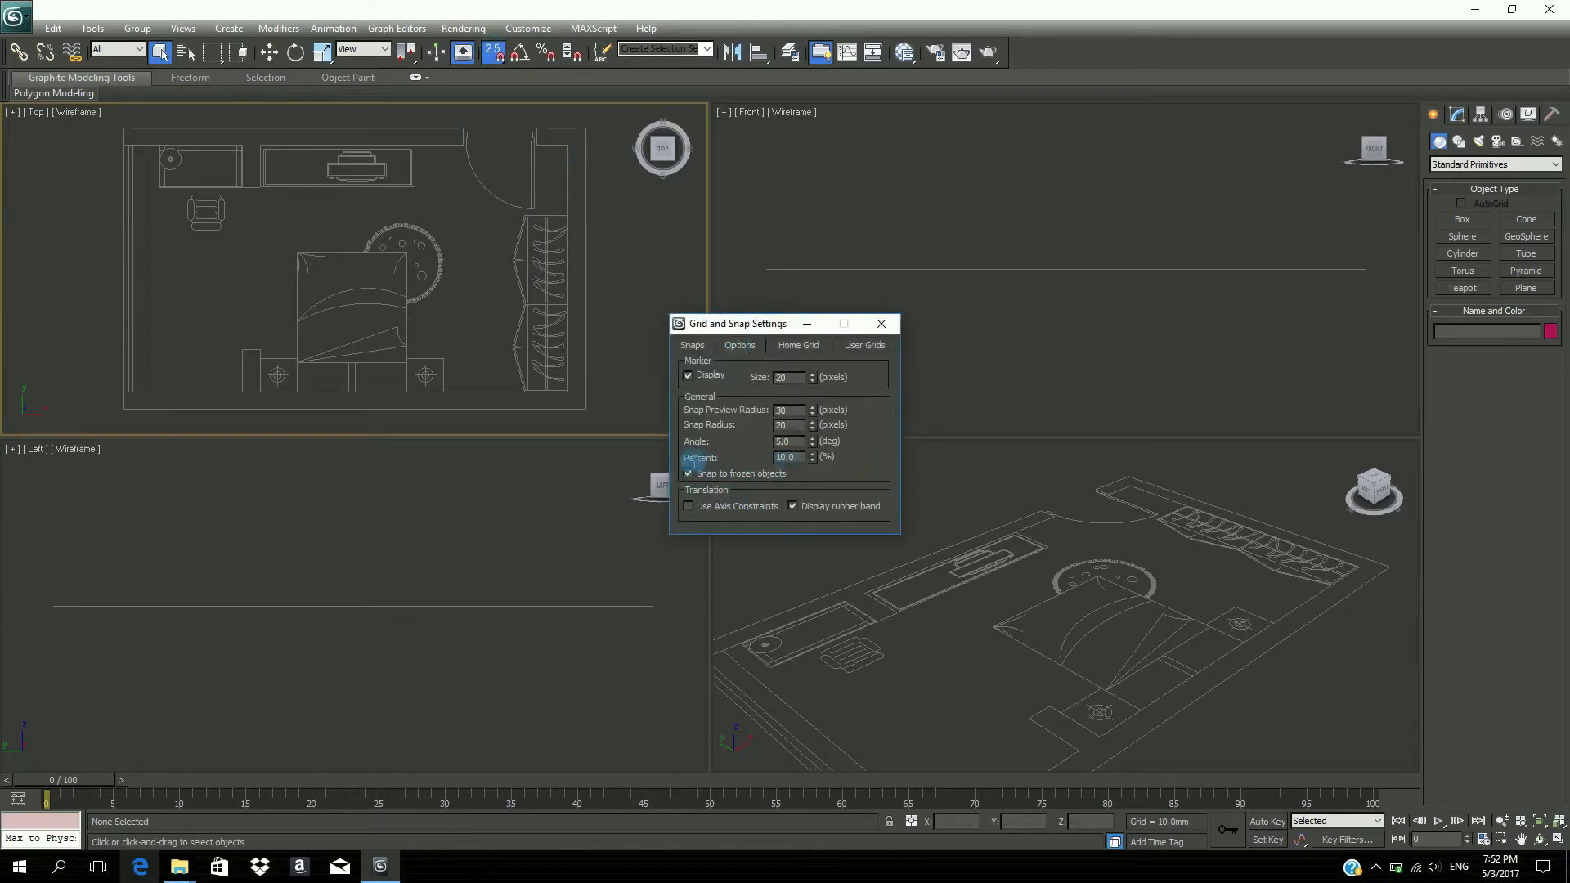
pyautogui.click(881, 324)
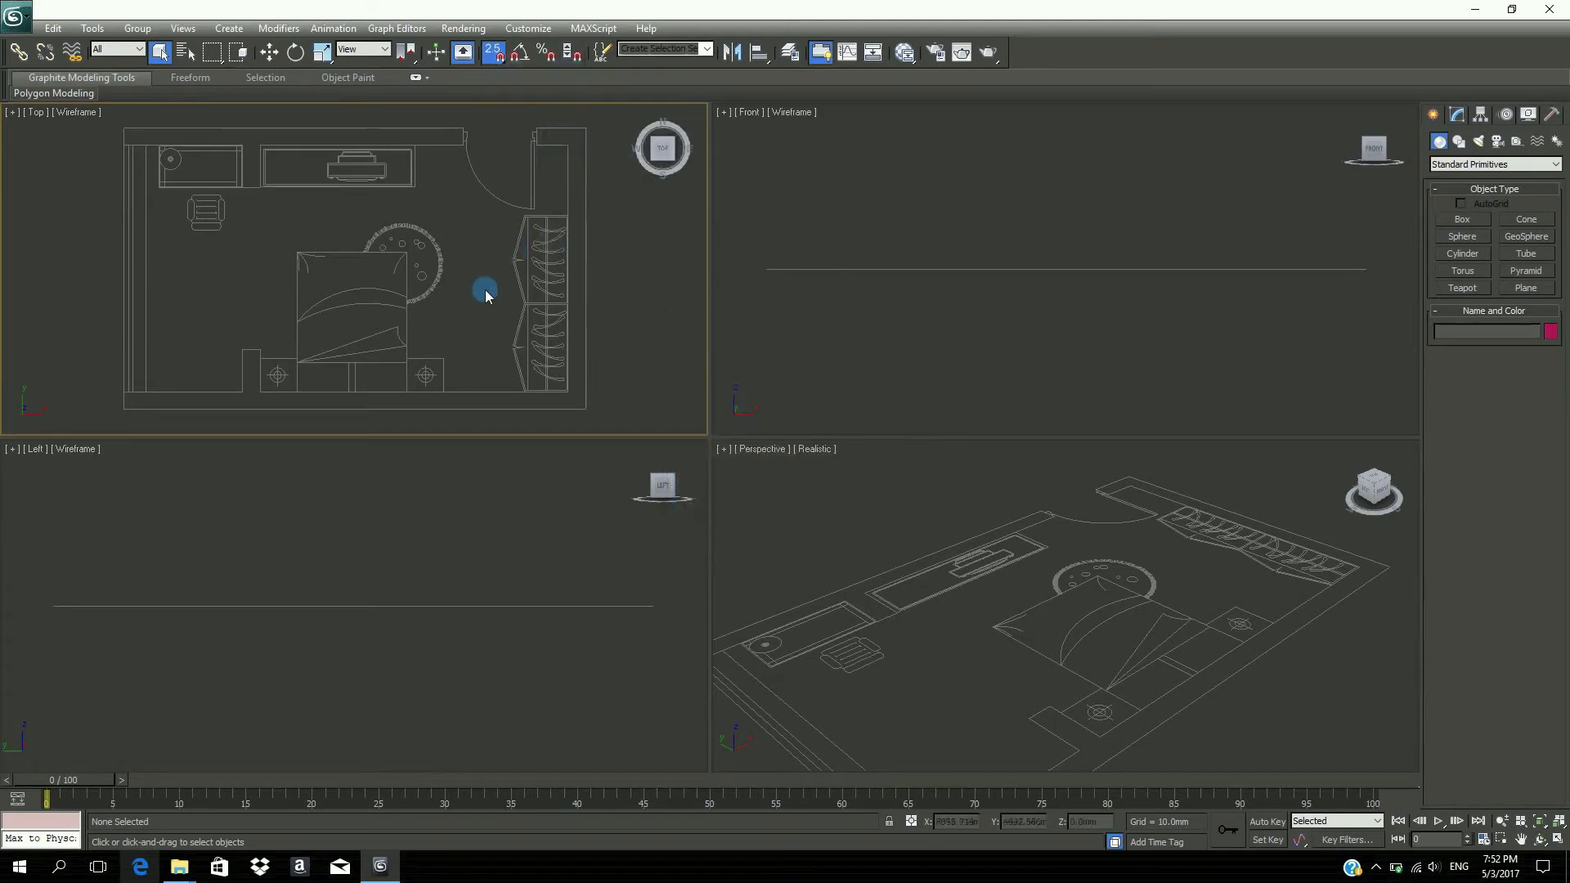
pyautogui.hotkey('alt', 'w')
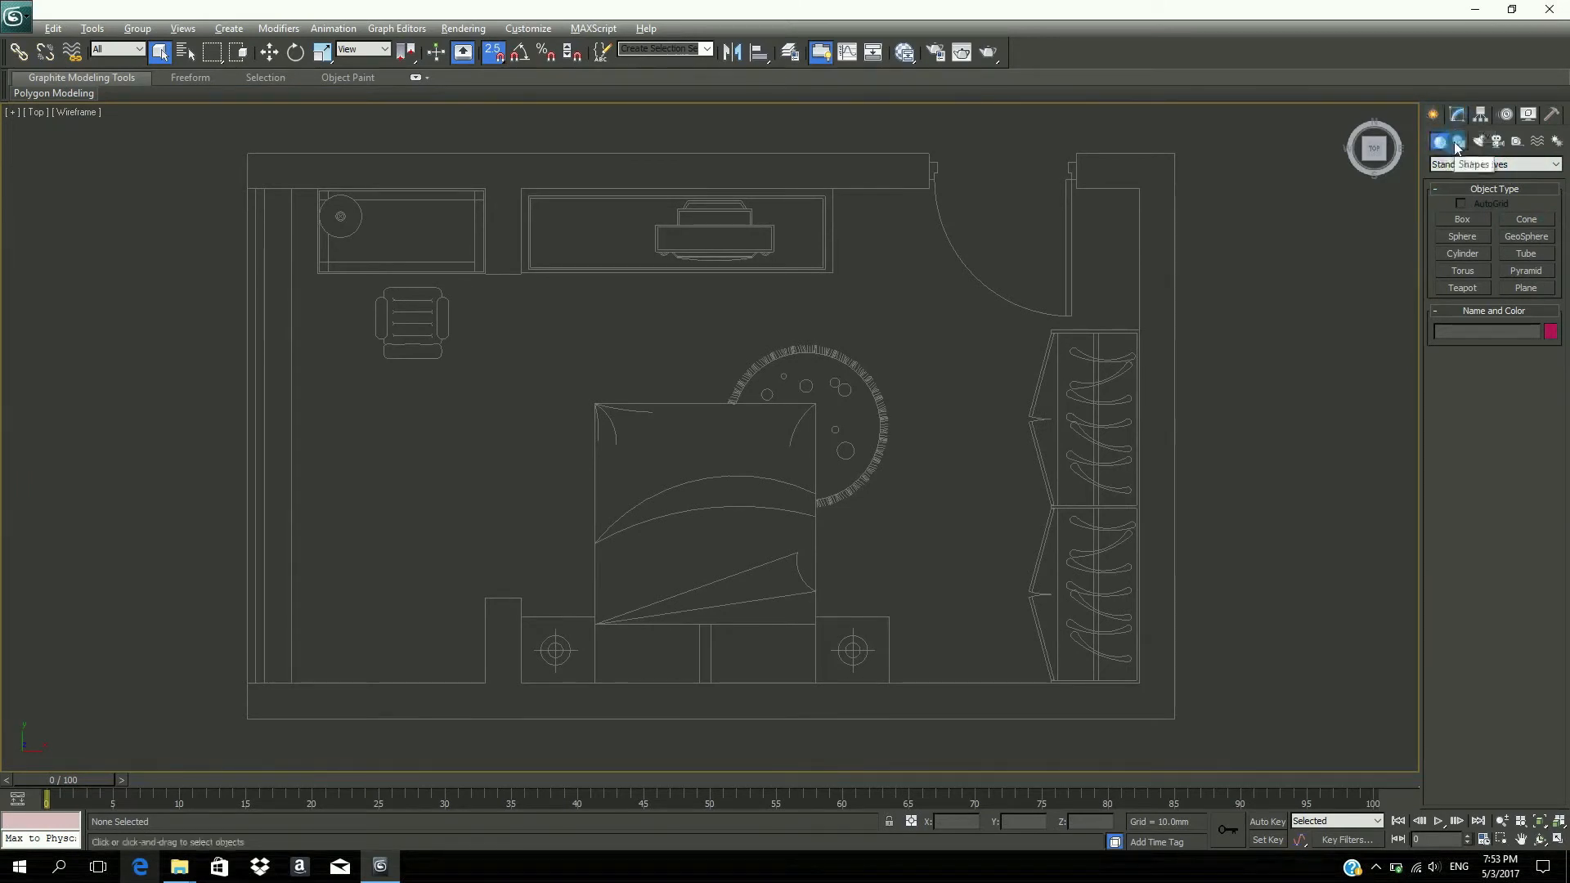
# - Start a Line spline with Corner as the drag type and trace the plan's four outer wall corners, ending at the lower window-side corner
pyautogui.click(1457, 141)
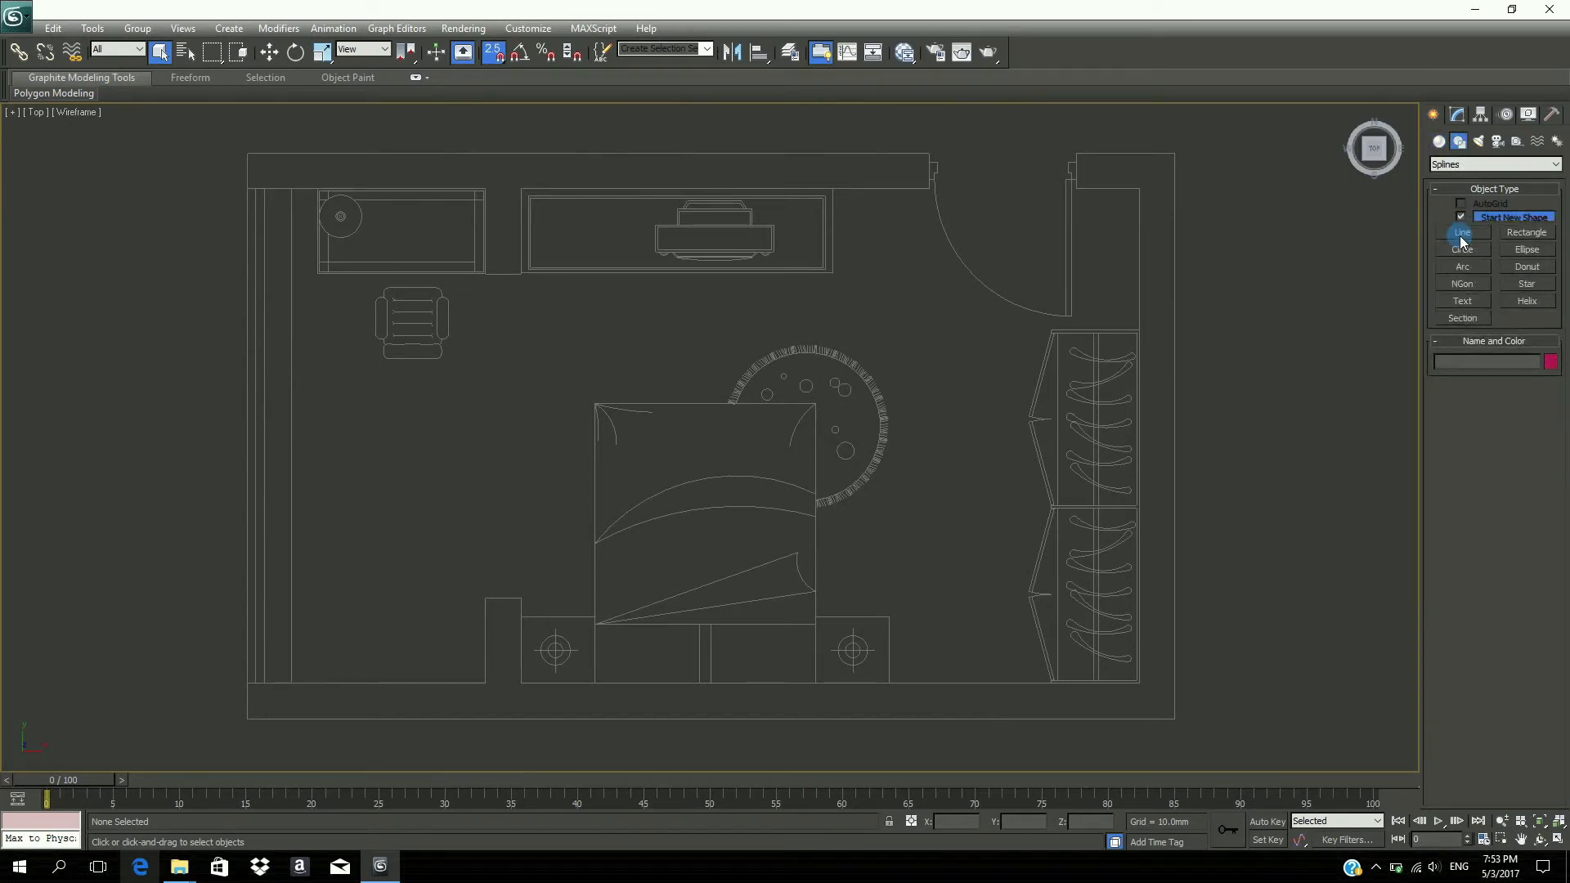
pyautogui.click(1463, 233)
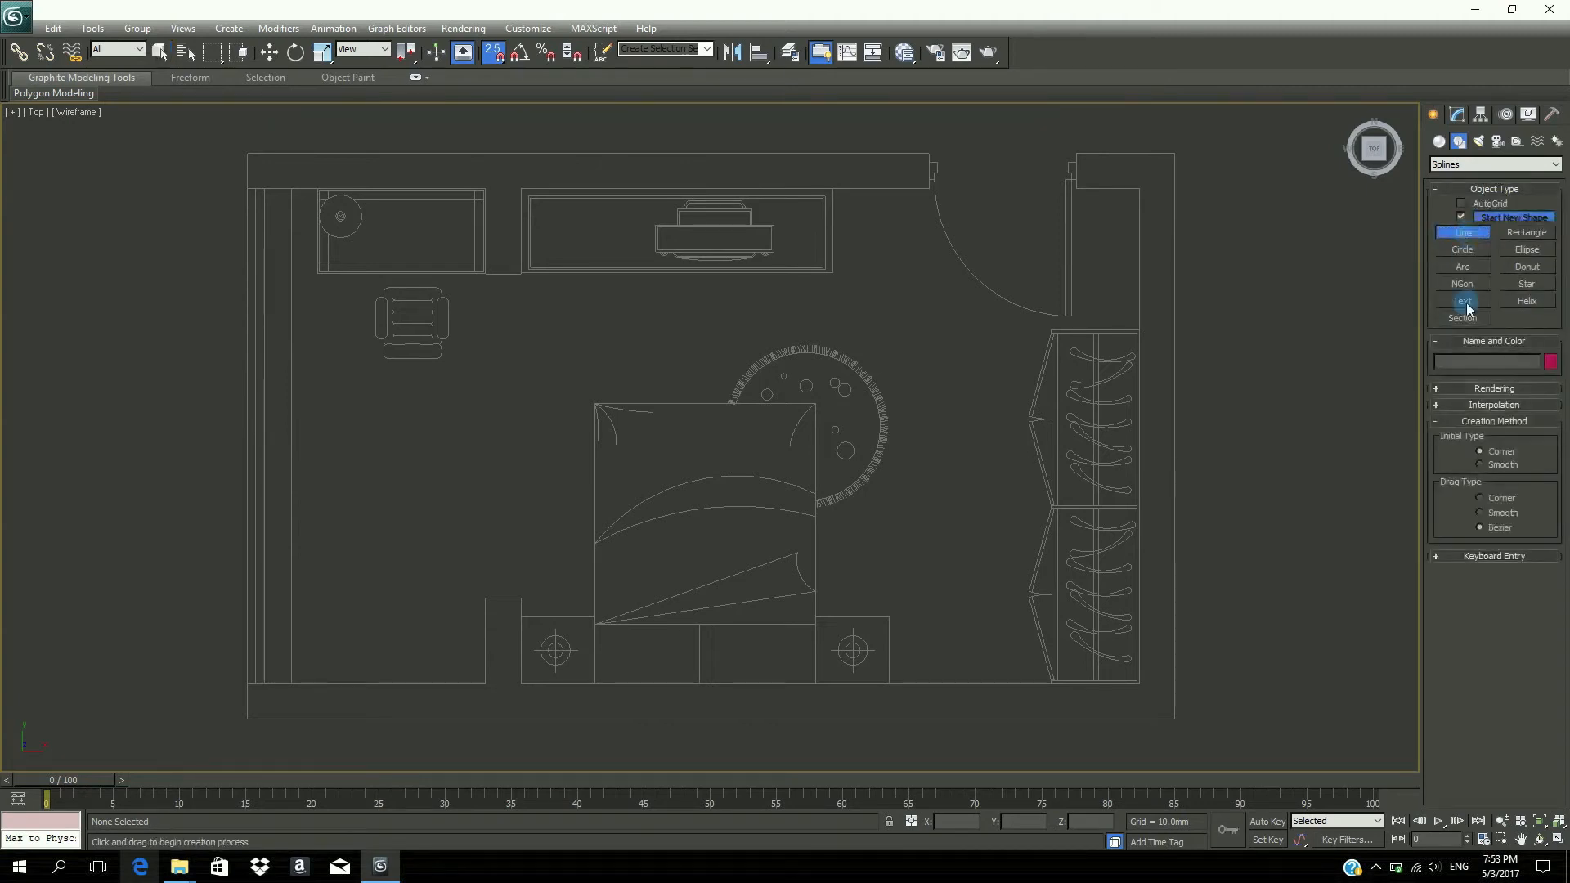
pyautogui.click(1502, 452)
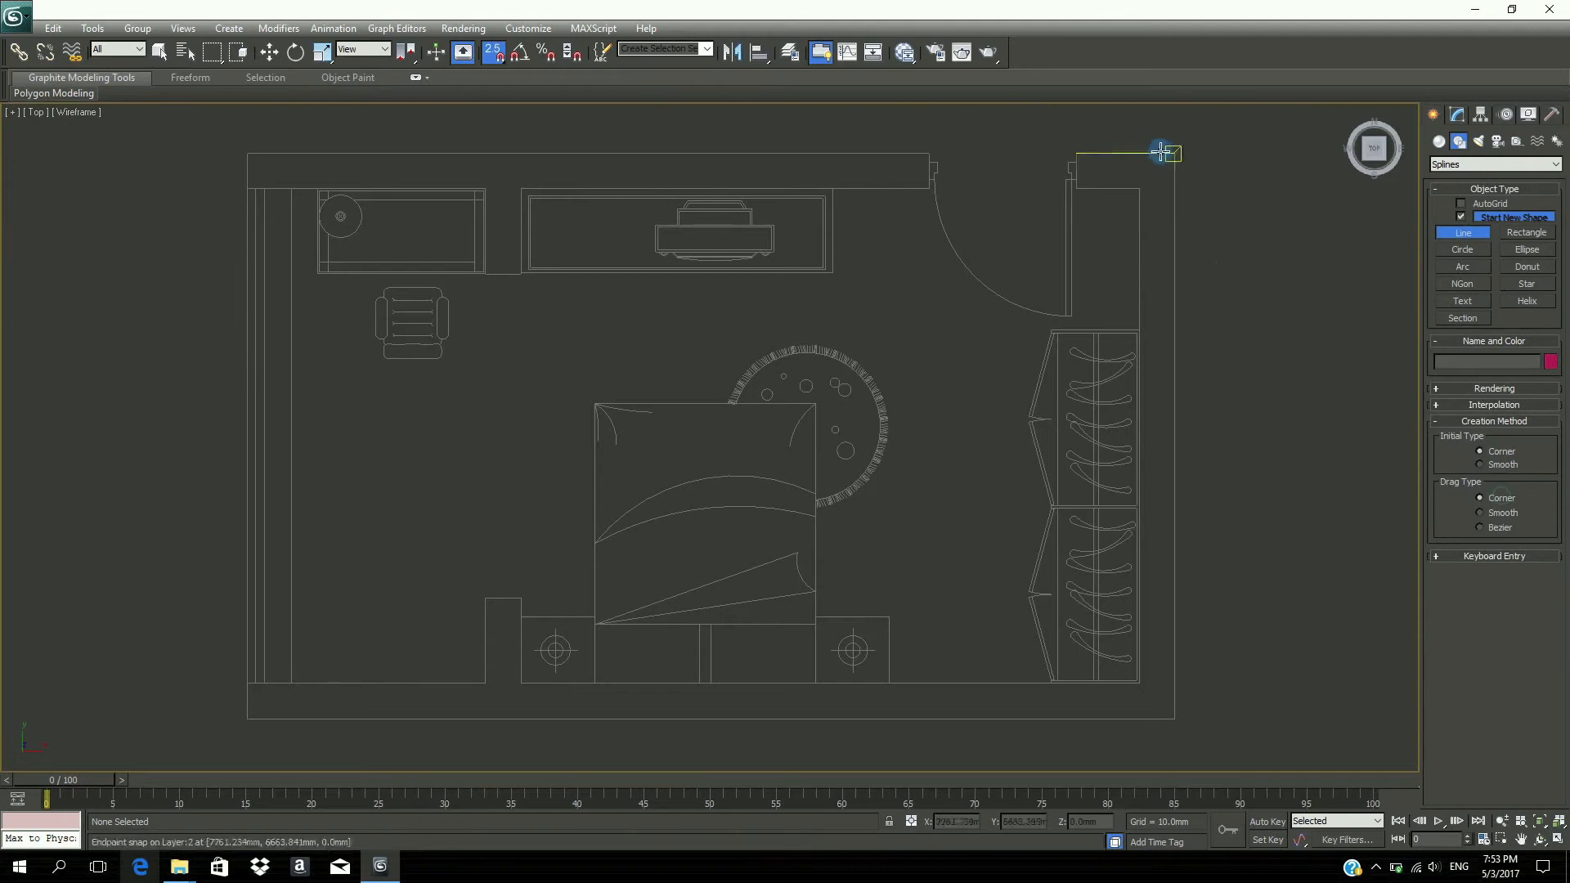
pyautogui.click(245, 153)
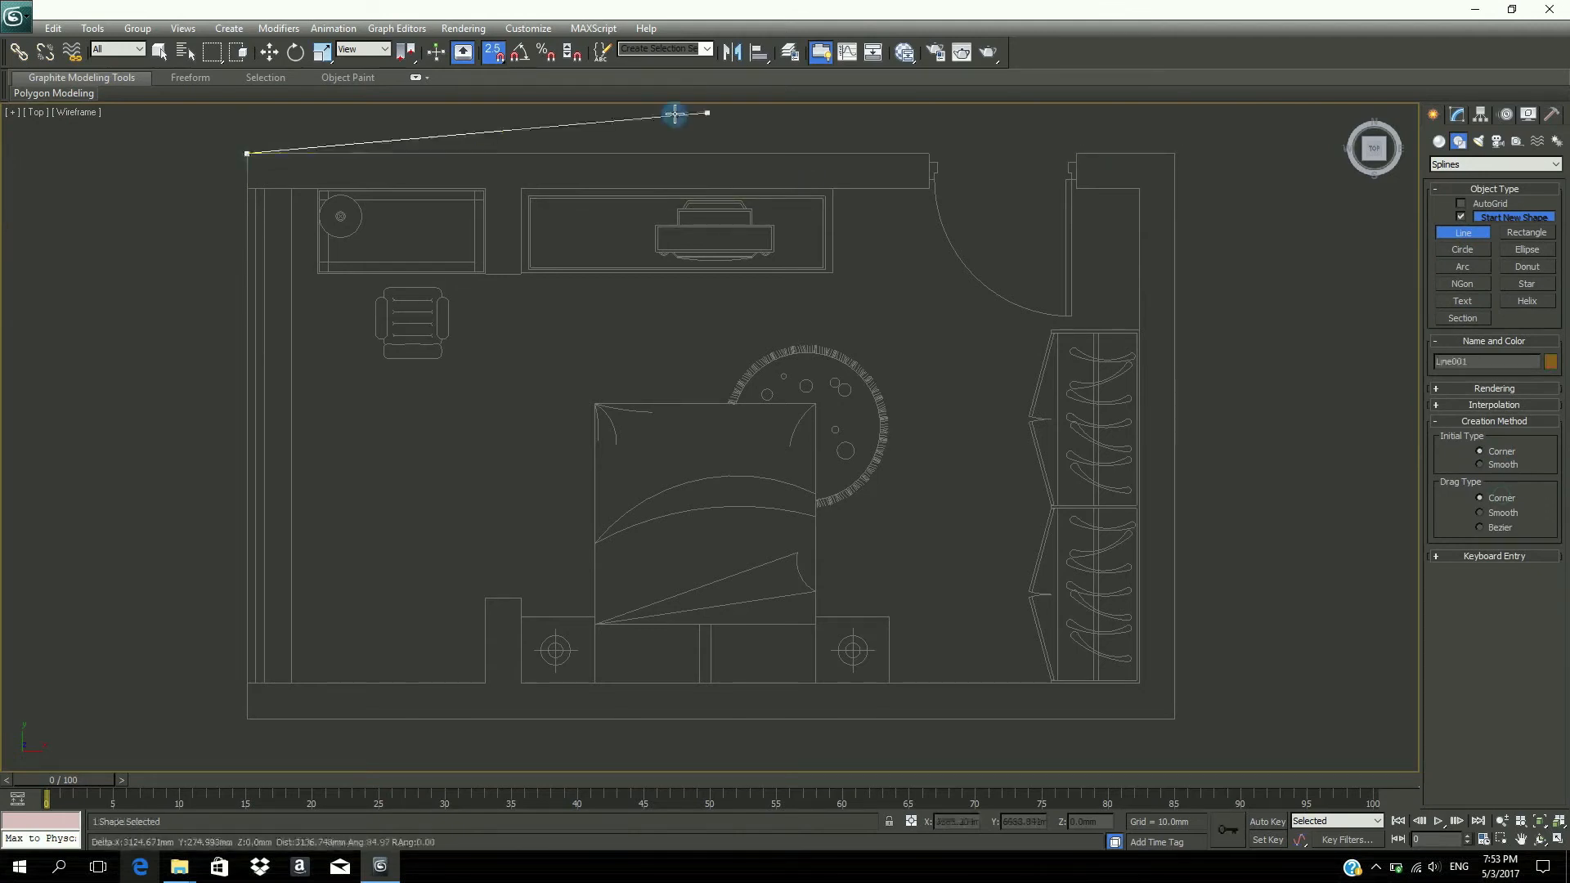
pyautogui.click(1175, 153)
pyautogui.click(1176, 718)
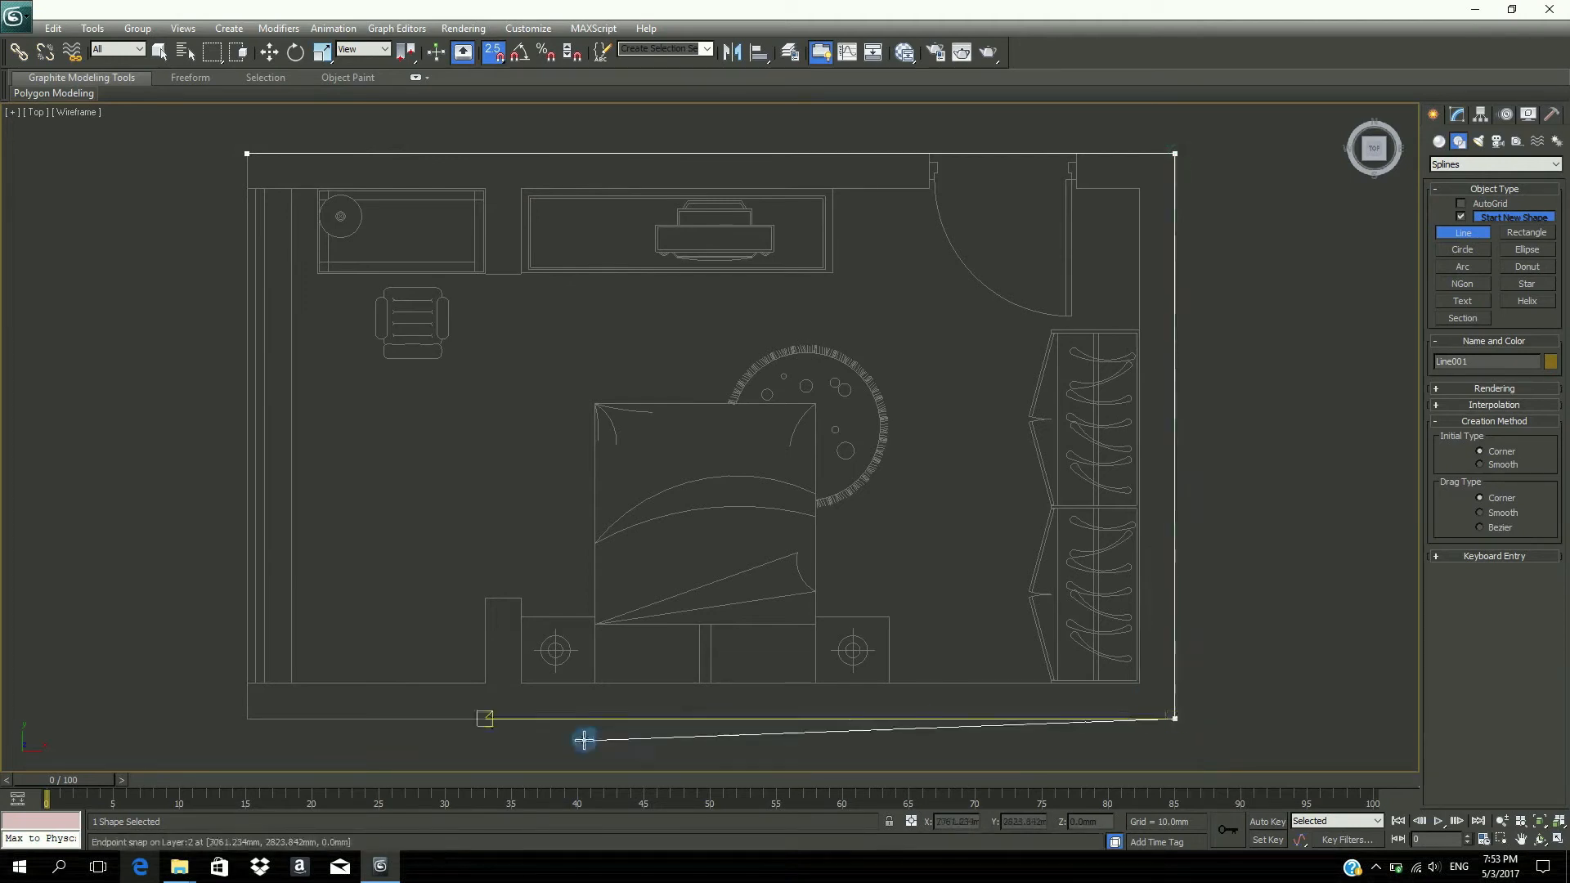
pyautogui.click(246, 717)
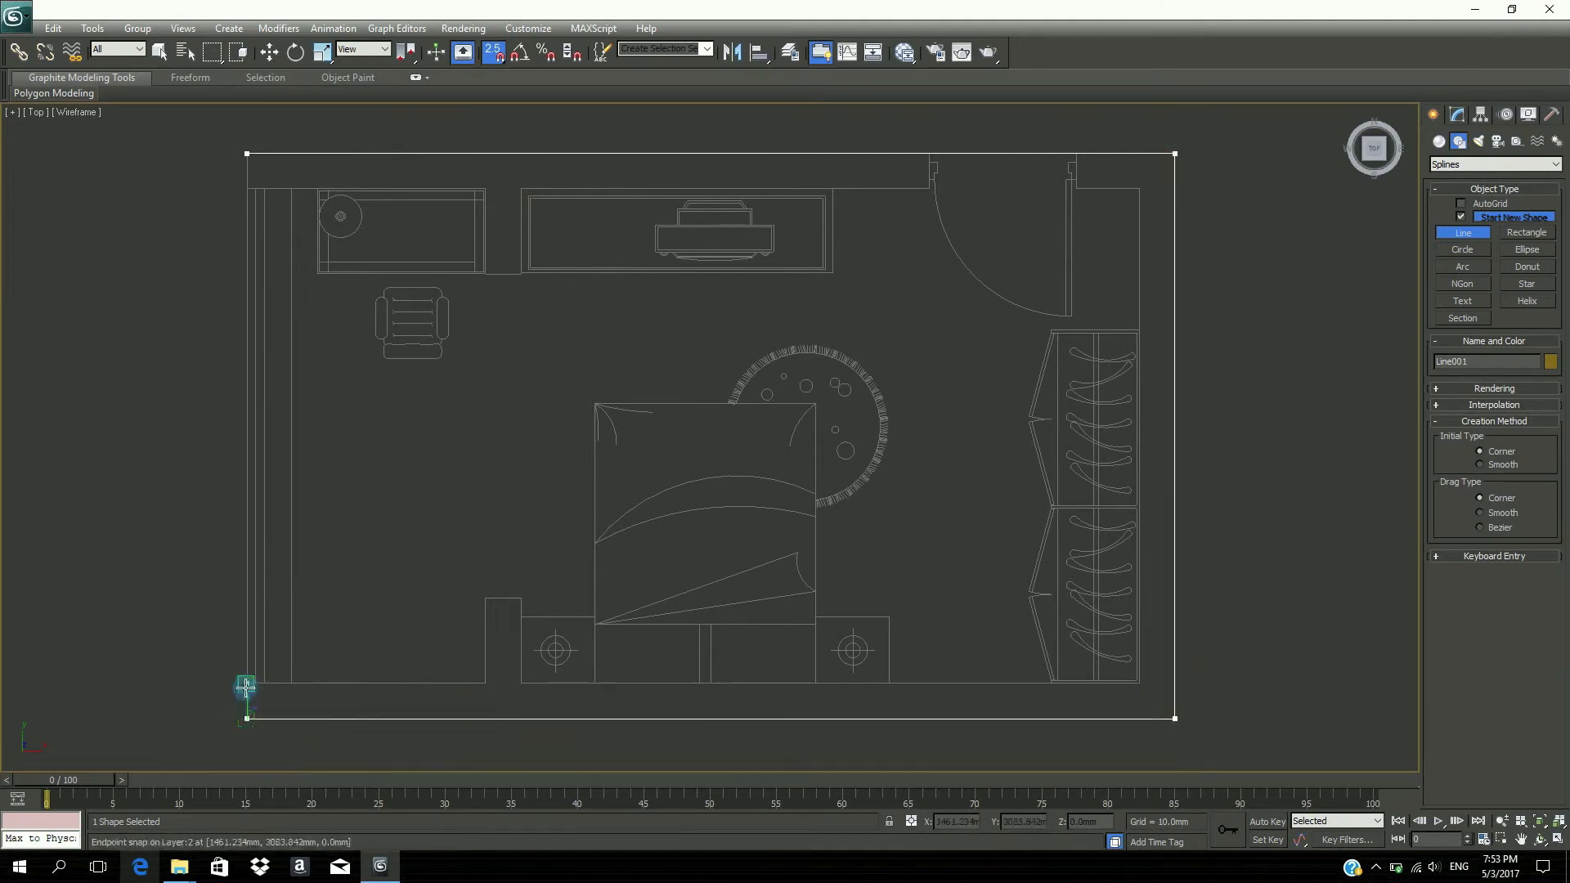
# - Continue the line along the inner wall corners across the door opening, leaving the window side open, and close the spline at its start point
pyautogui.click(246, 686)
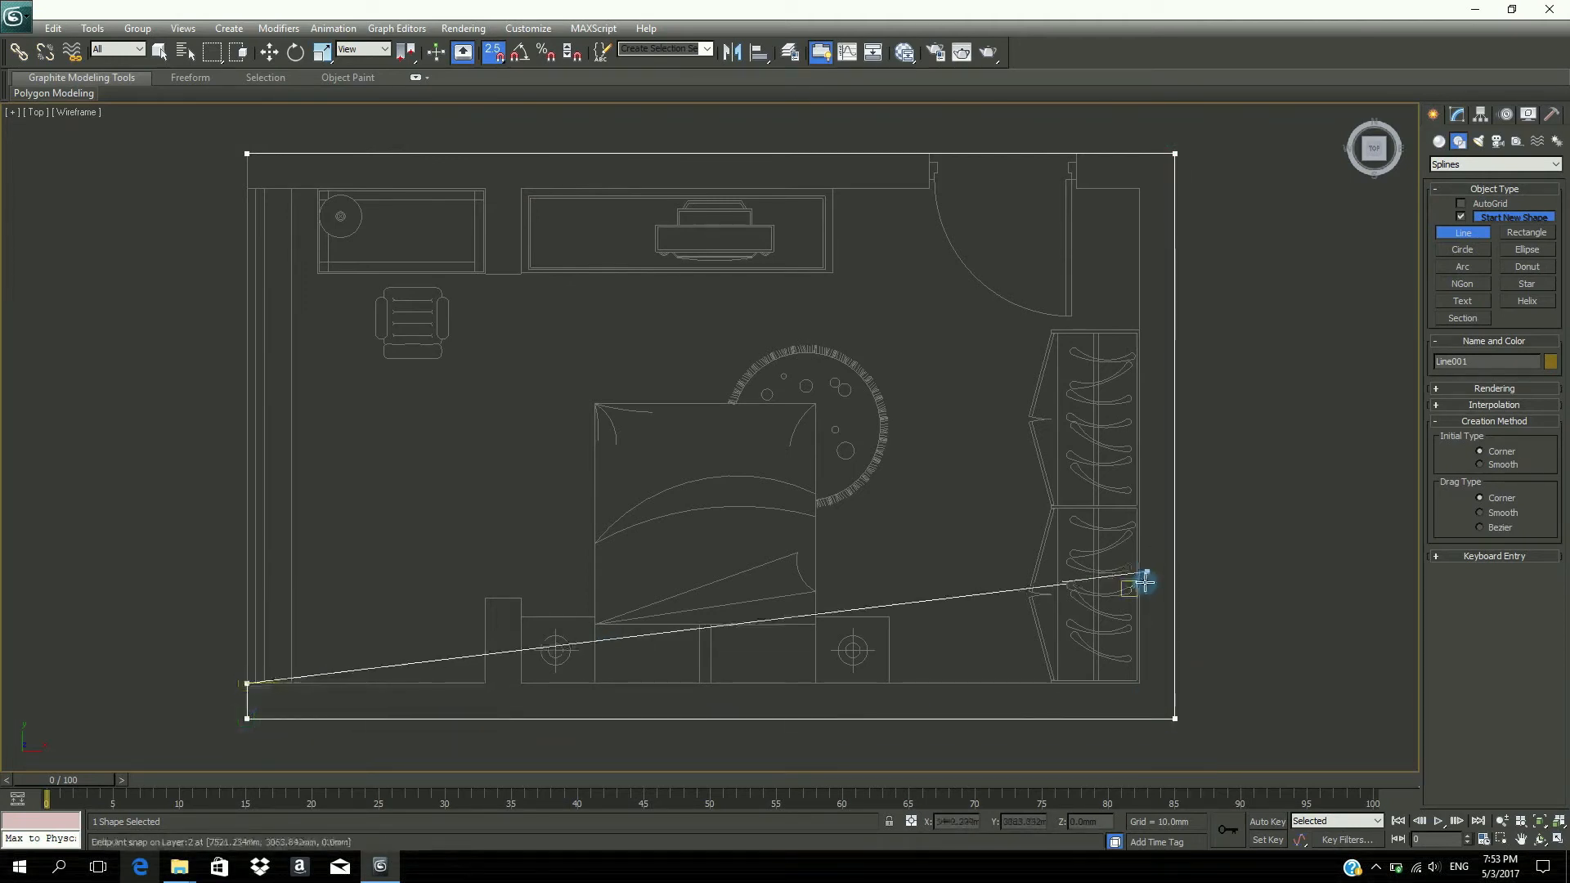
pyautogui.click(1138, 682)
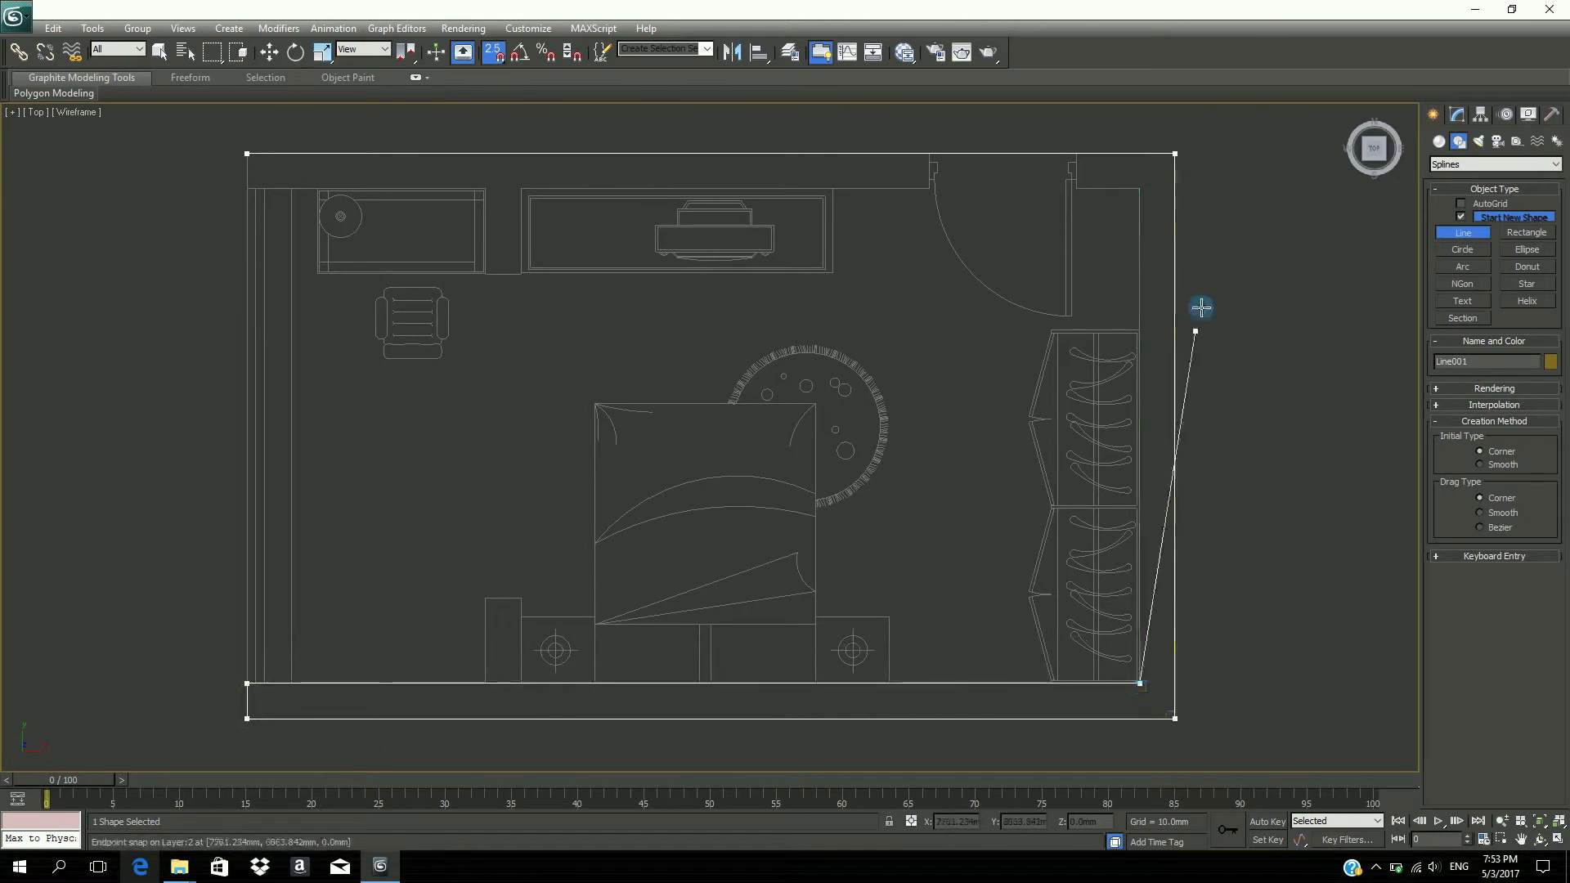
pyautogui.click(1150, 190)
pyautogui.click(246, 188)
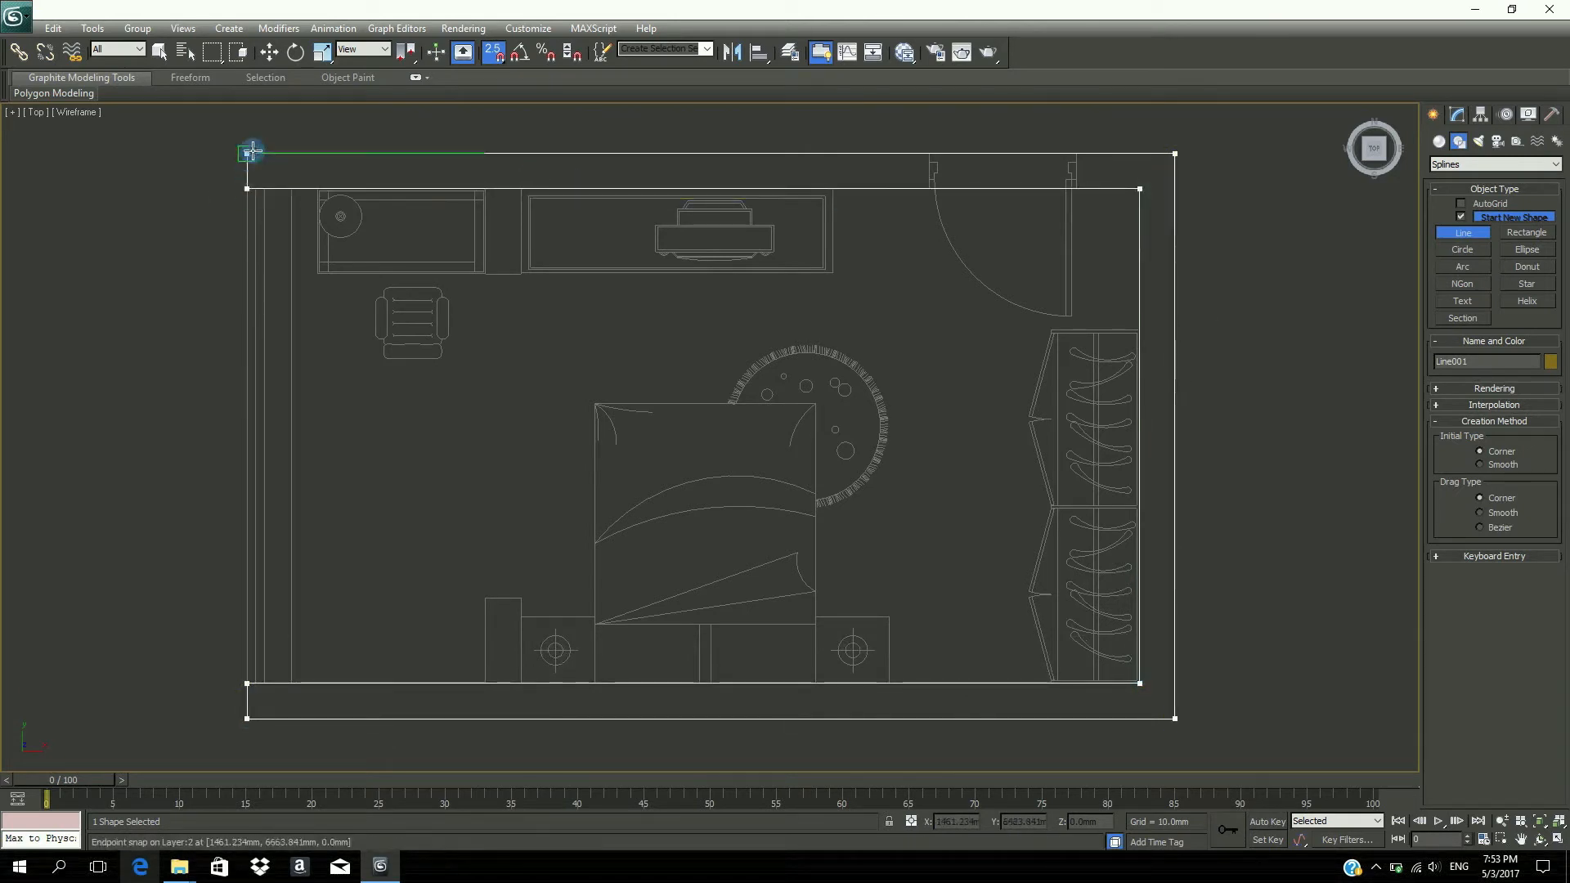
pyautogui.click(248, 153)
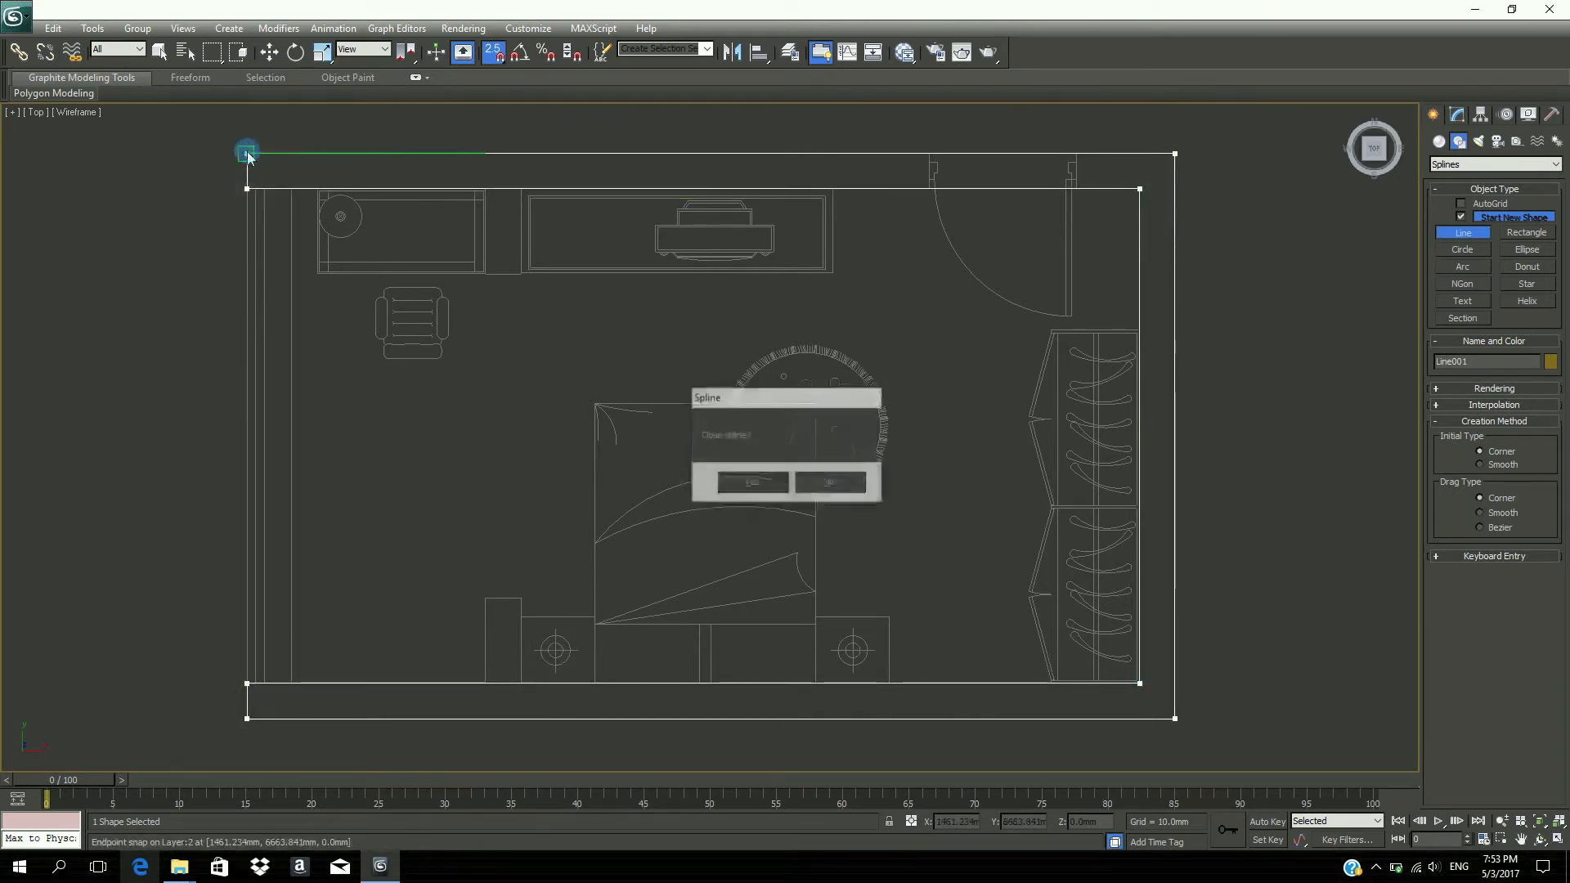
pyautogui.click(752, 483)
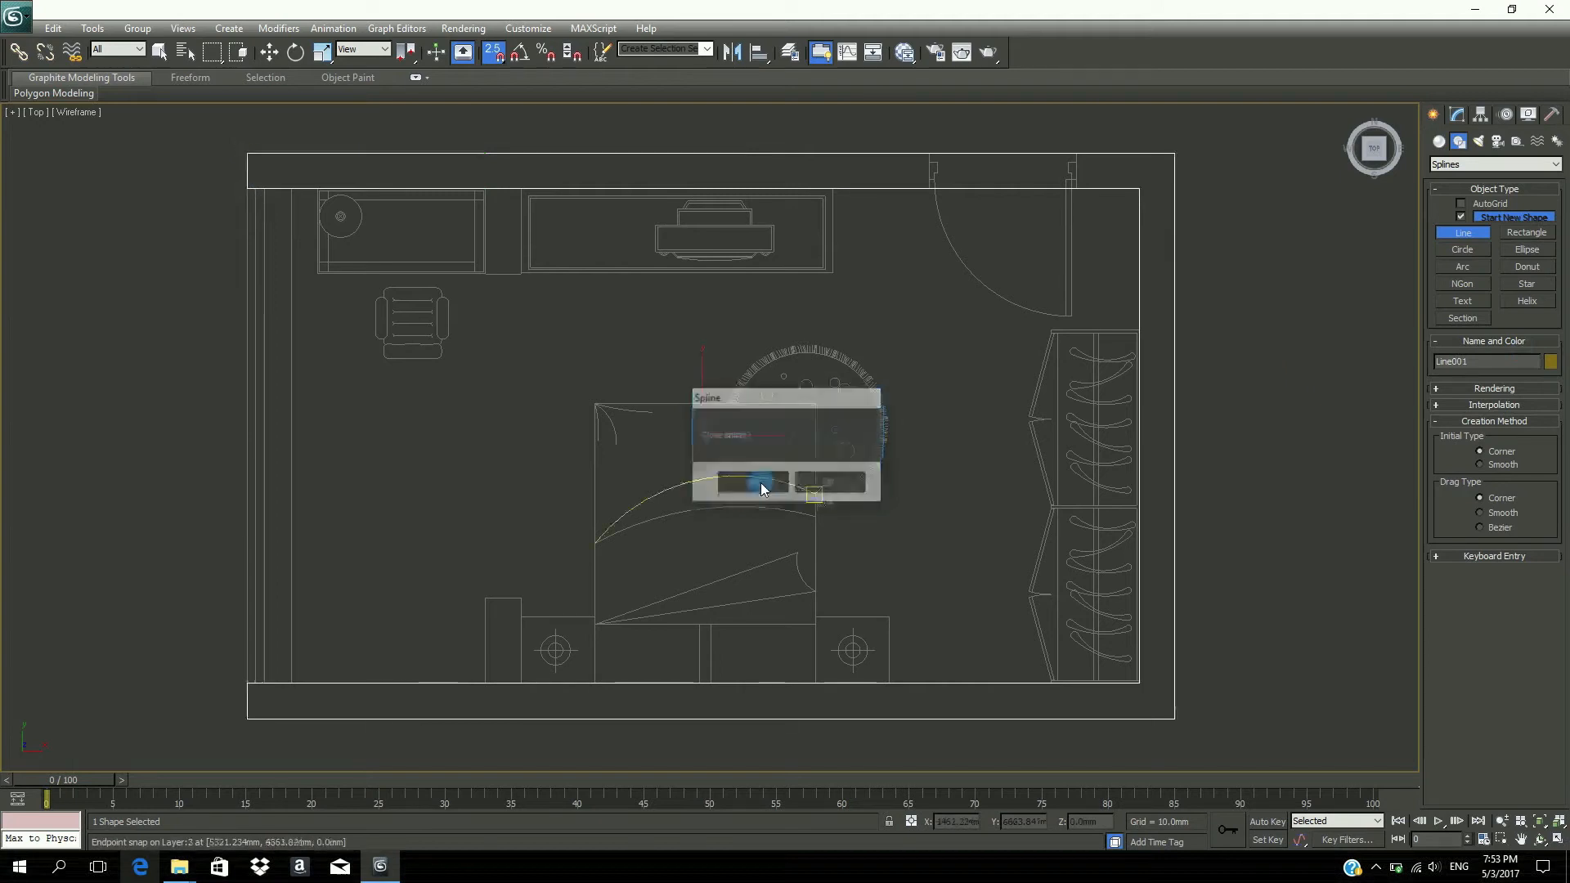
# - Apply an Extrude modifier to the closed wall outline with an amount of 3000 mm
pyautogui.click(1458, 115)
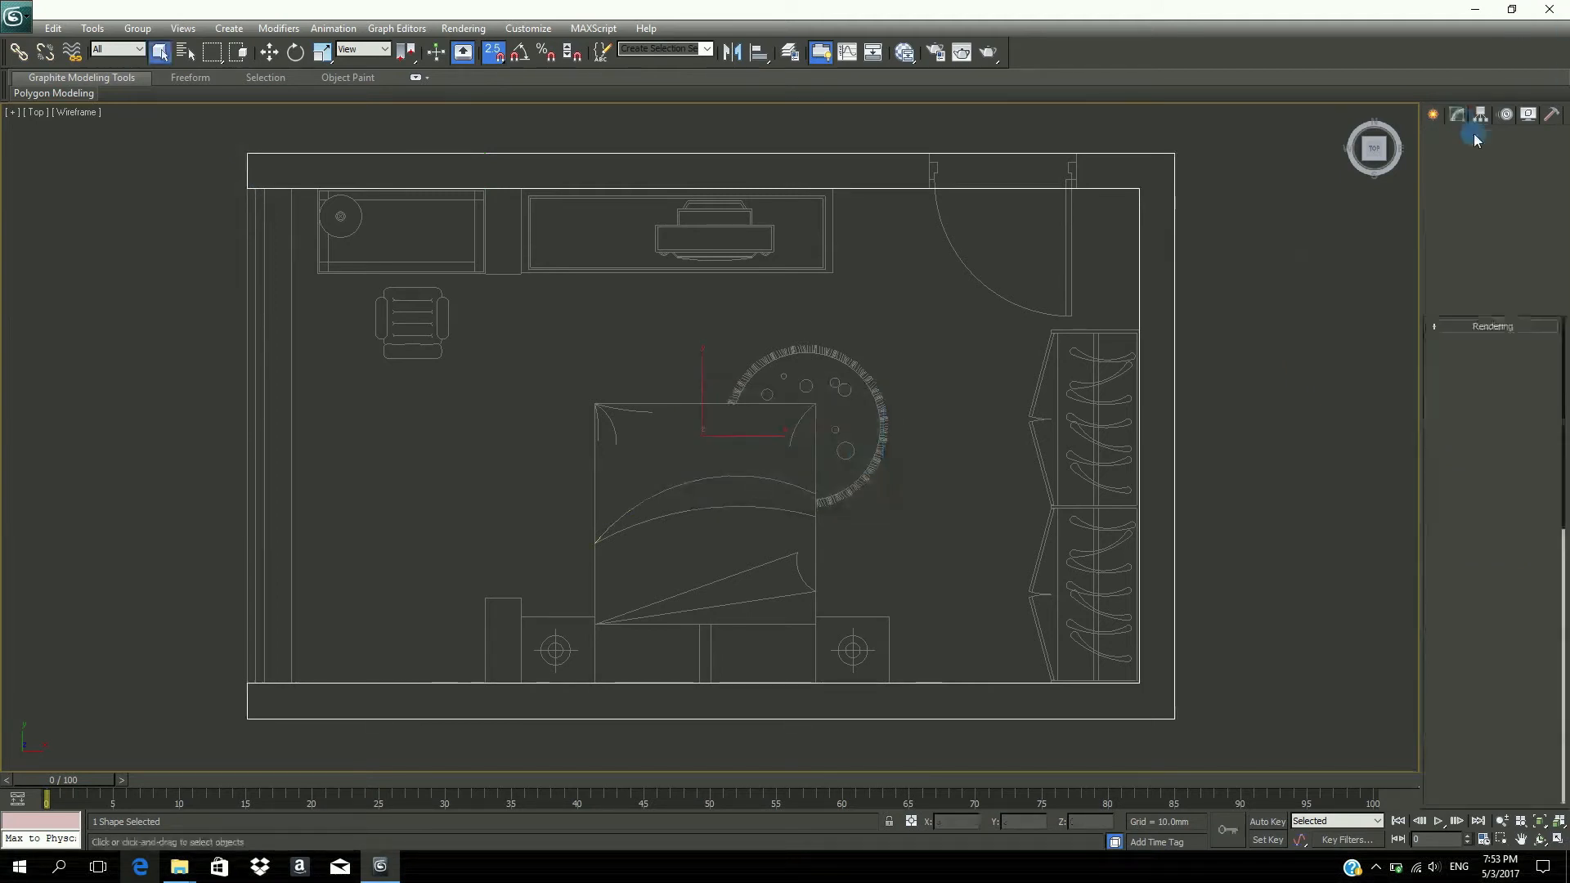
pyautogui.click(1555, 159)
pyautogui.scroll(-5, 1484, 409)
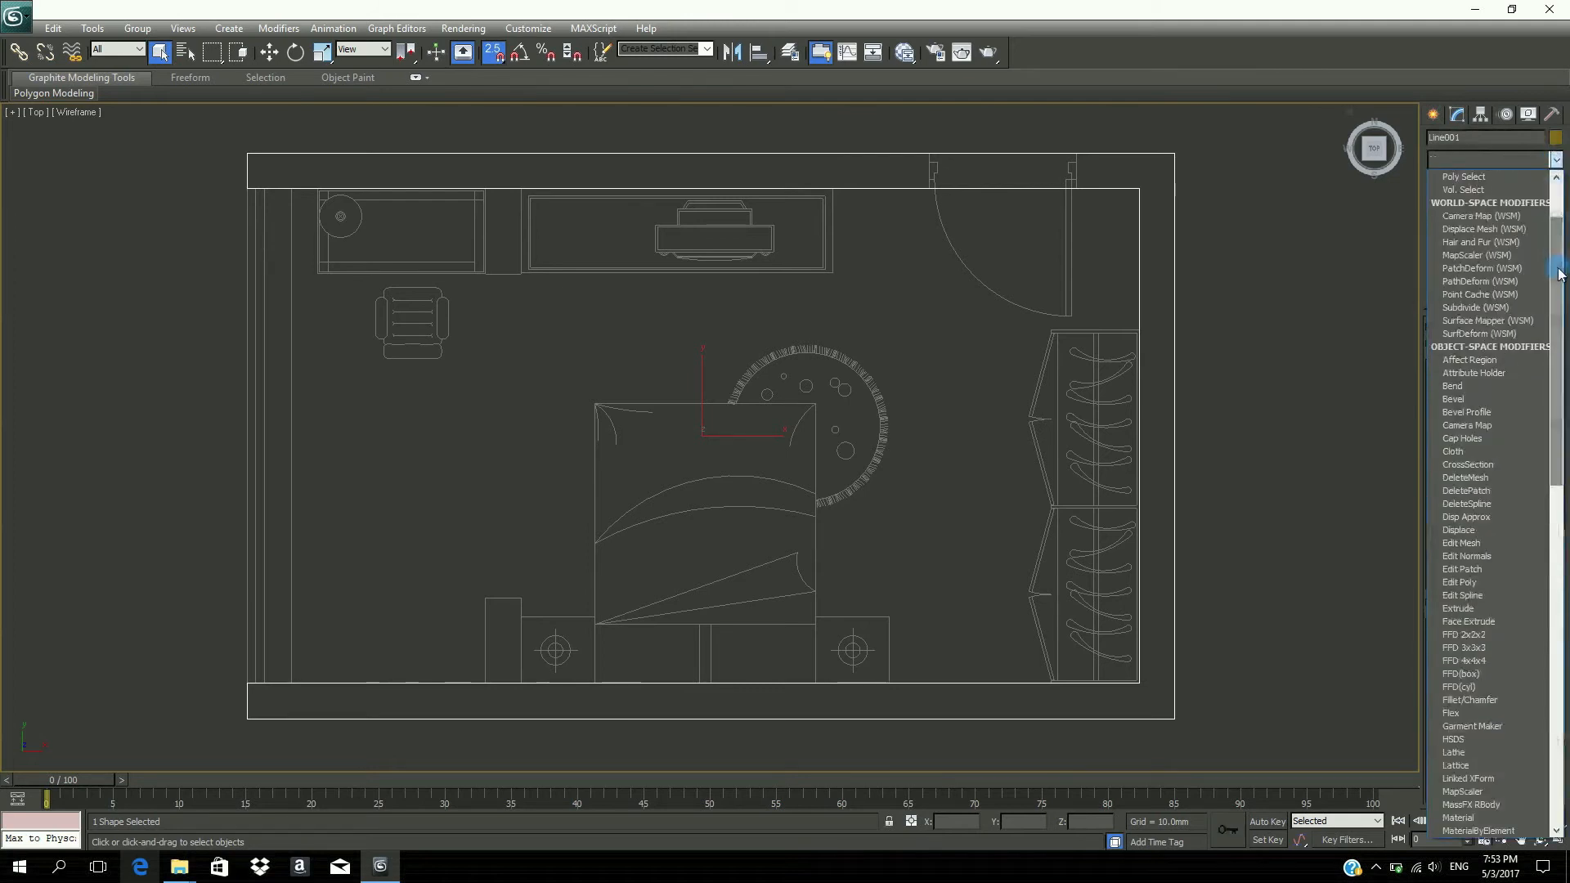
pyautogui.click(1458, 609)
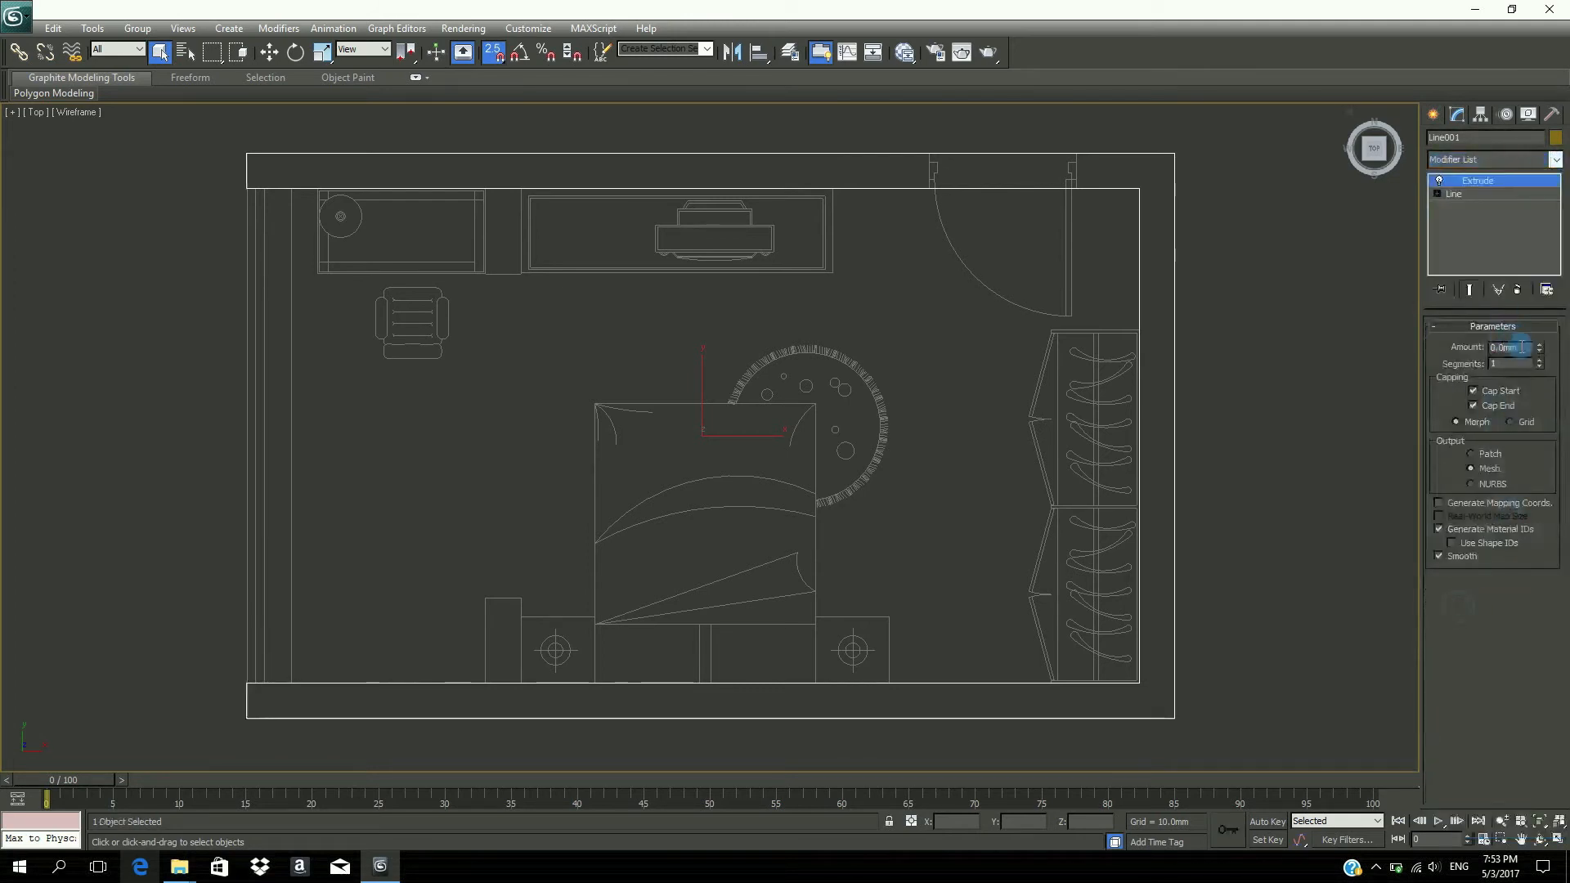
pyautogui.click(1459, 347)
pyautogui.write('30')
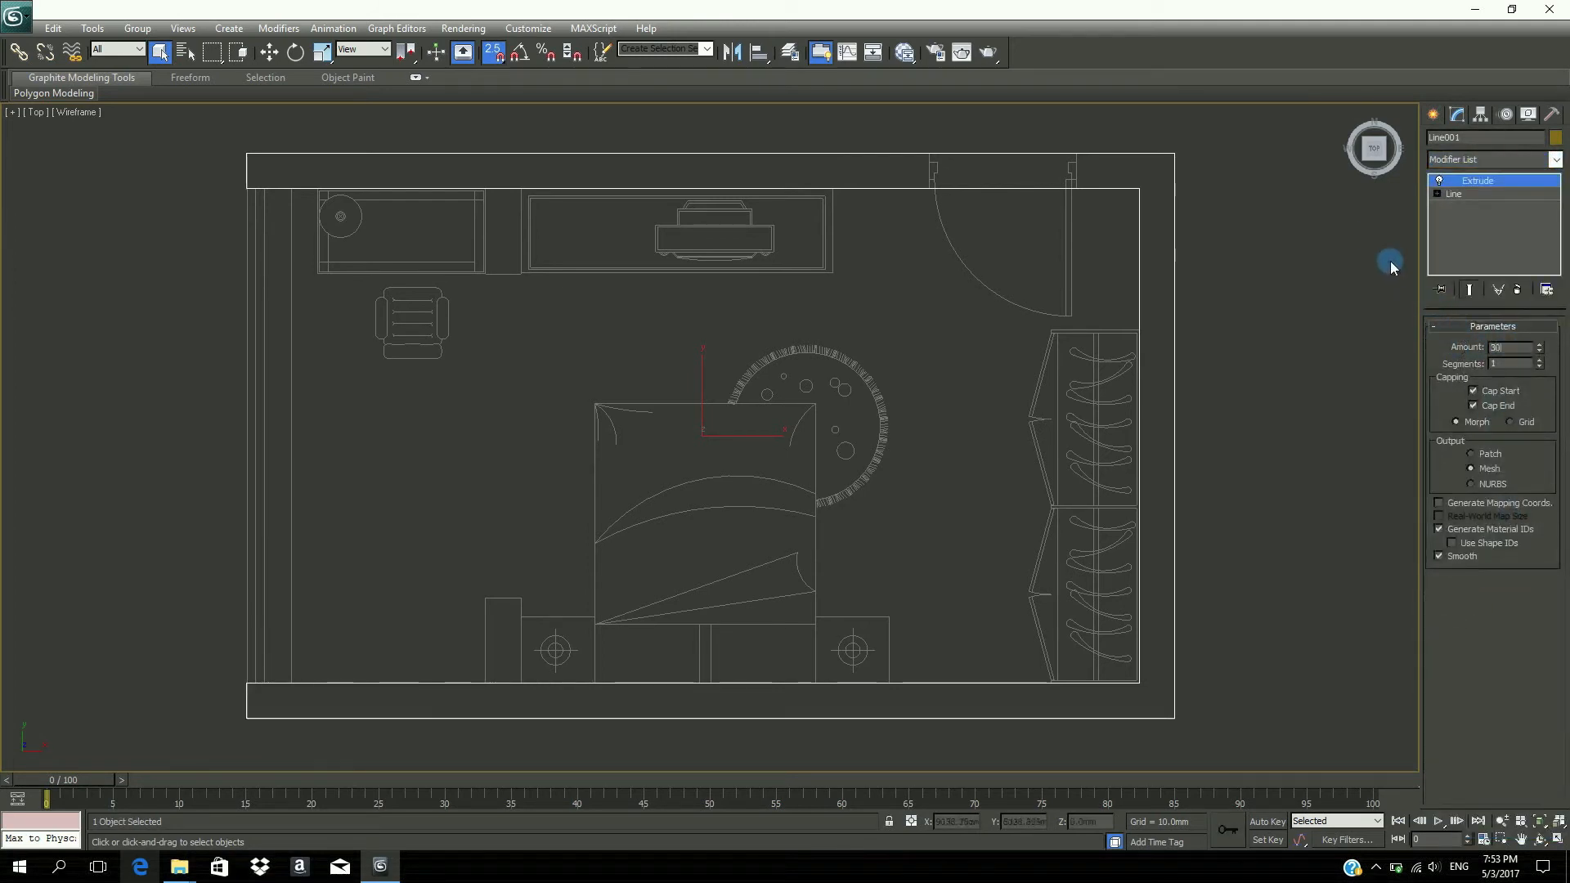
pyautogui.write('00.0mm')
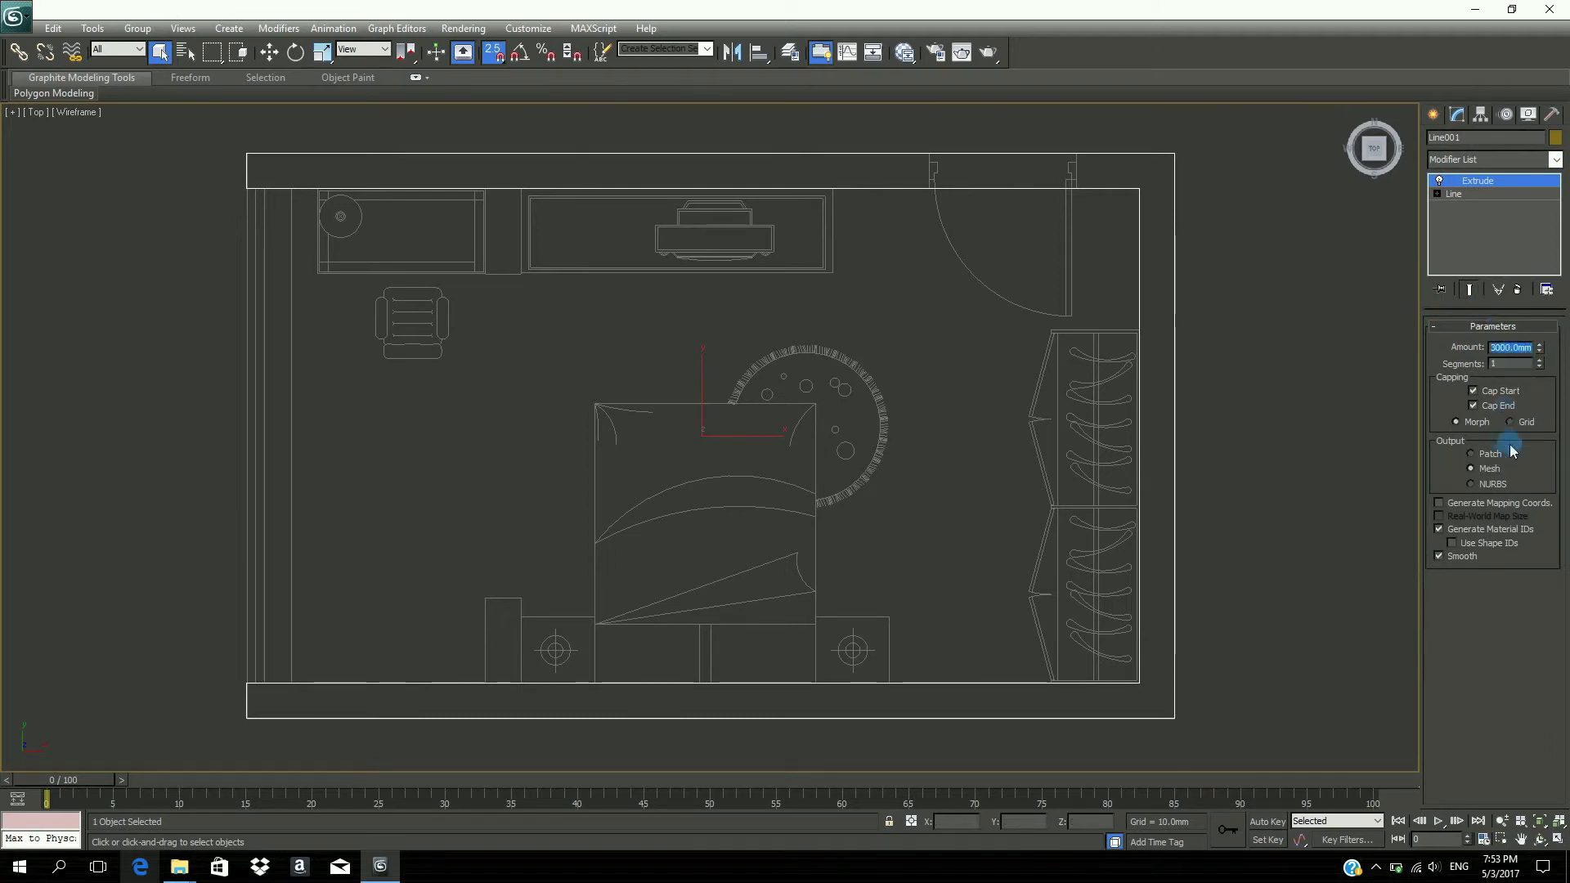
# - Examine the extruded walls from different angles in the Perspective view, then return to the maximized Top view
pyautogui.hotkey('alt', 'w')
pyautogui.click(1331, 718)
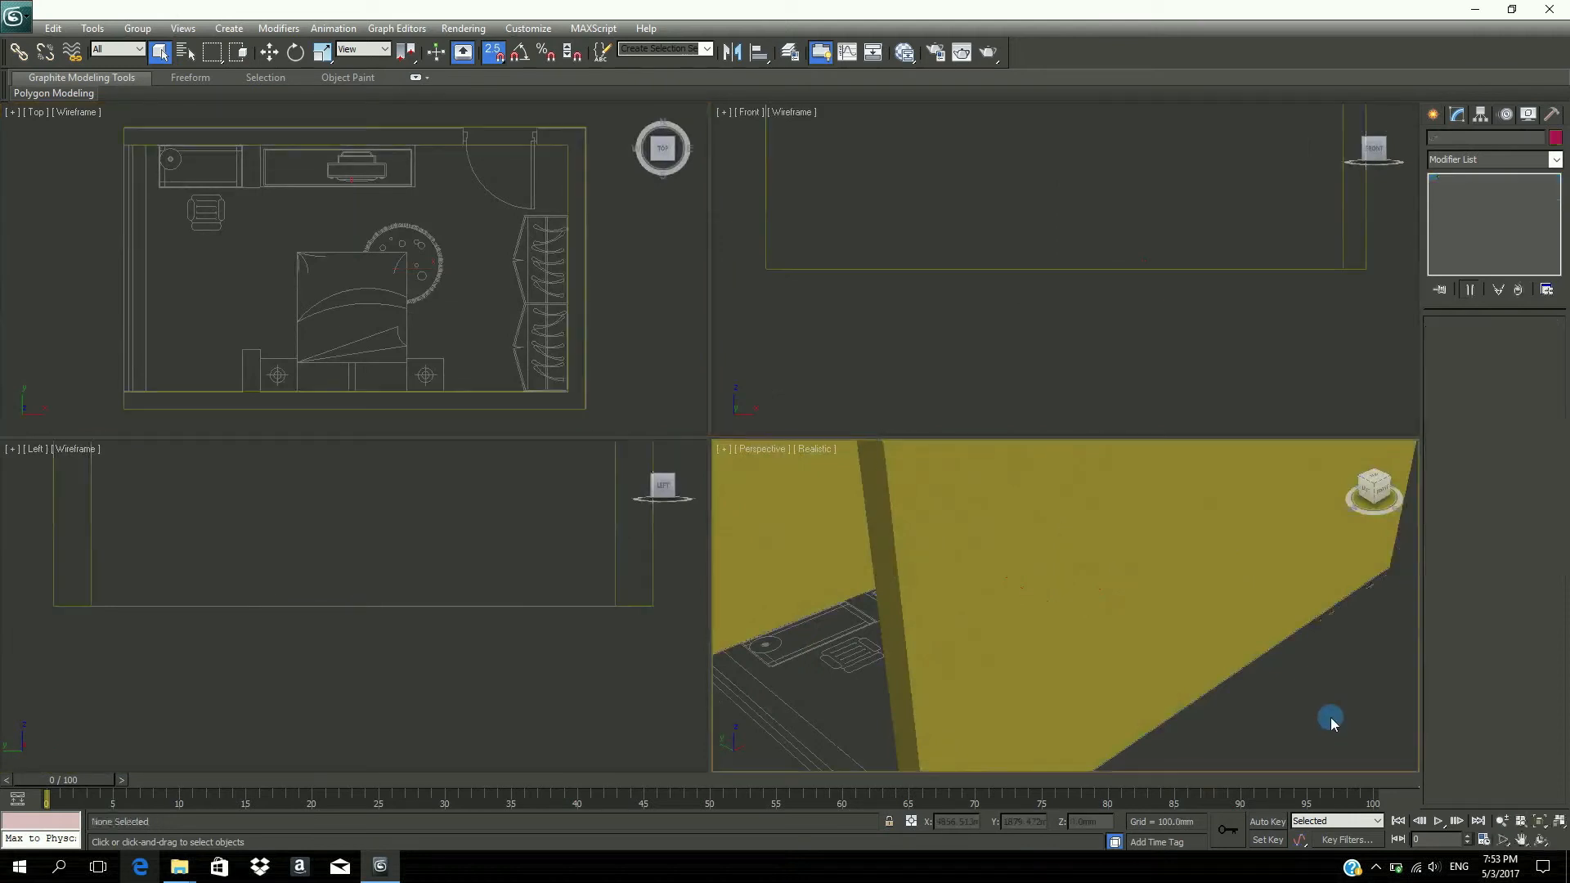
pyautogui.scroll(-6, 1284, 639)
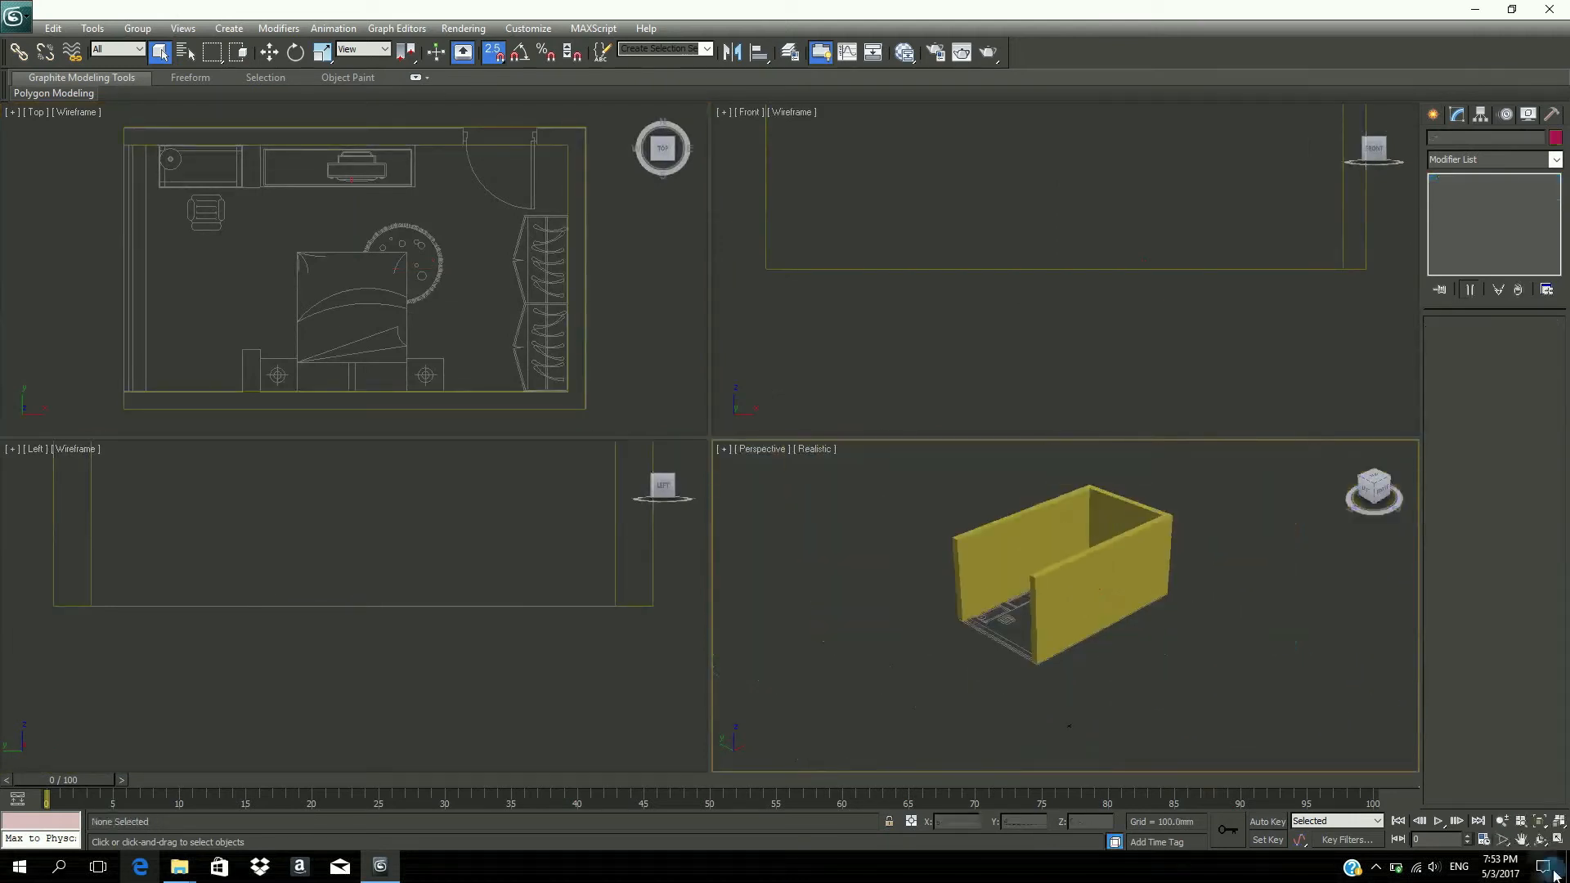
pyautogui.click(1540, 840)
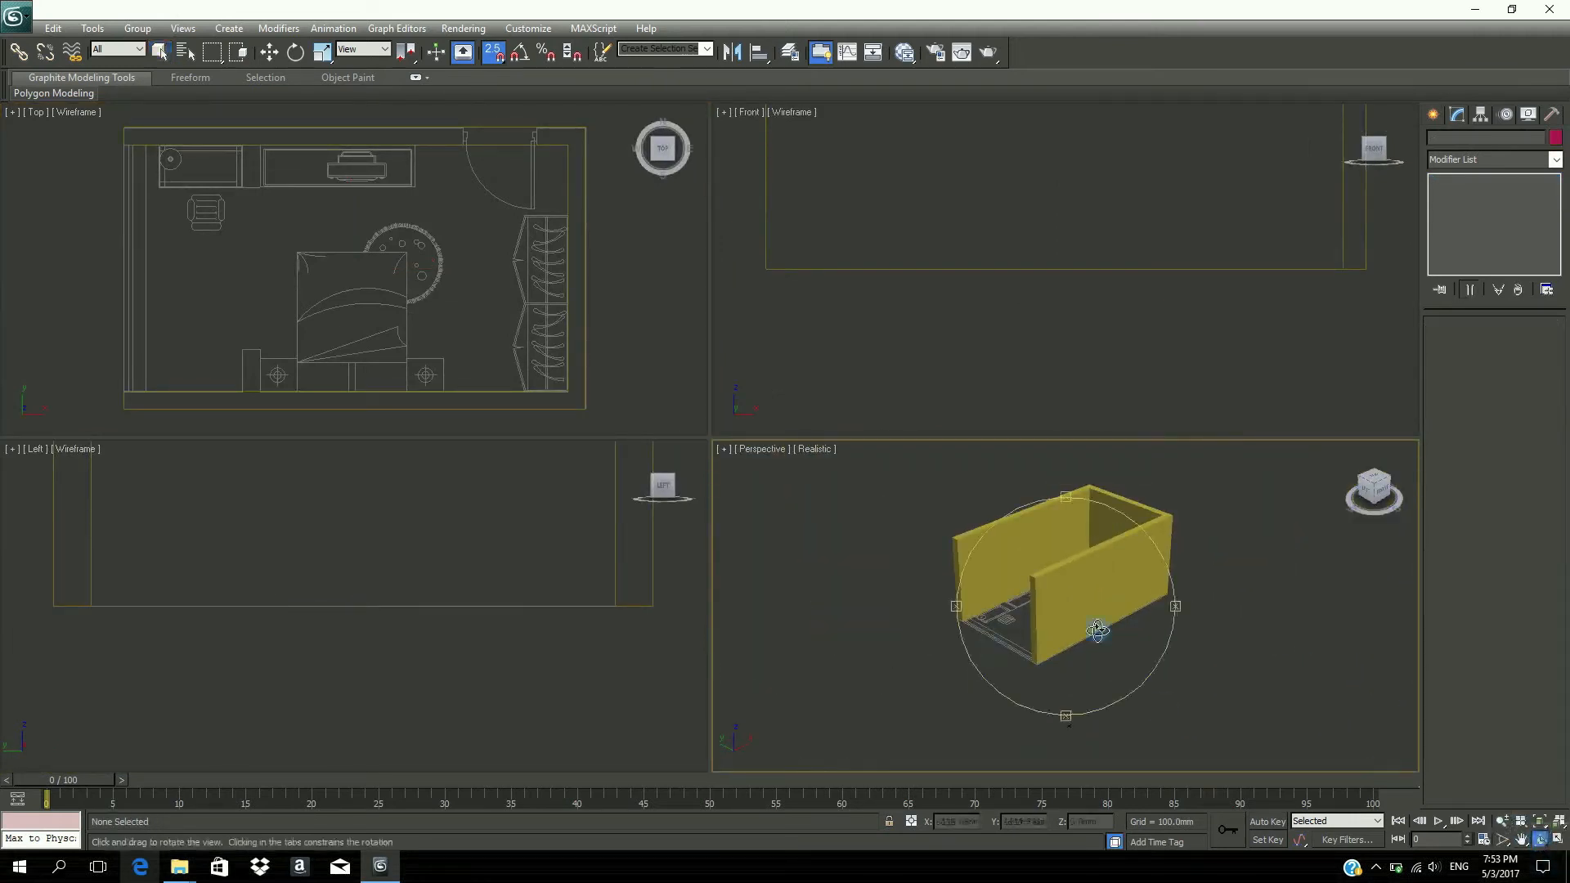
pyautogui.moveTo(1100, 633)
pyautogui.mouseDown()
pyautogui.moveTo(1155, 627)
pyautogui.moveTo(1081, 631)
pyautogui.moveTo(1108, 636)
pyautogui.mouseUp()
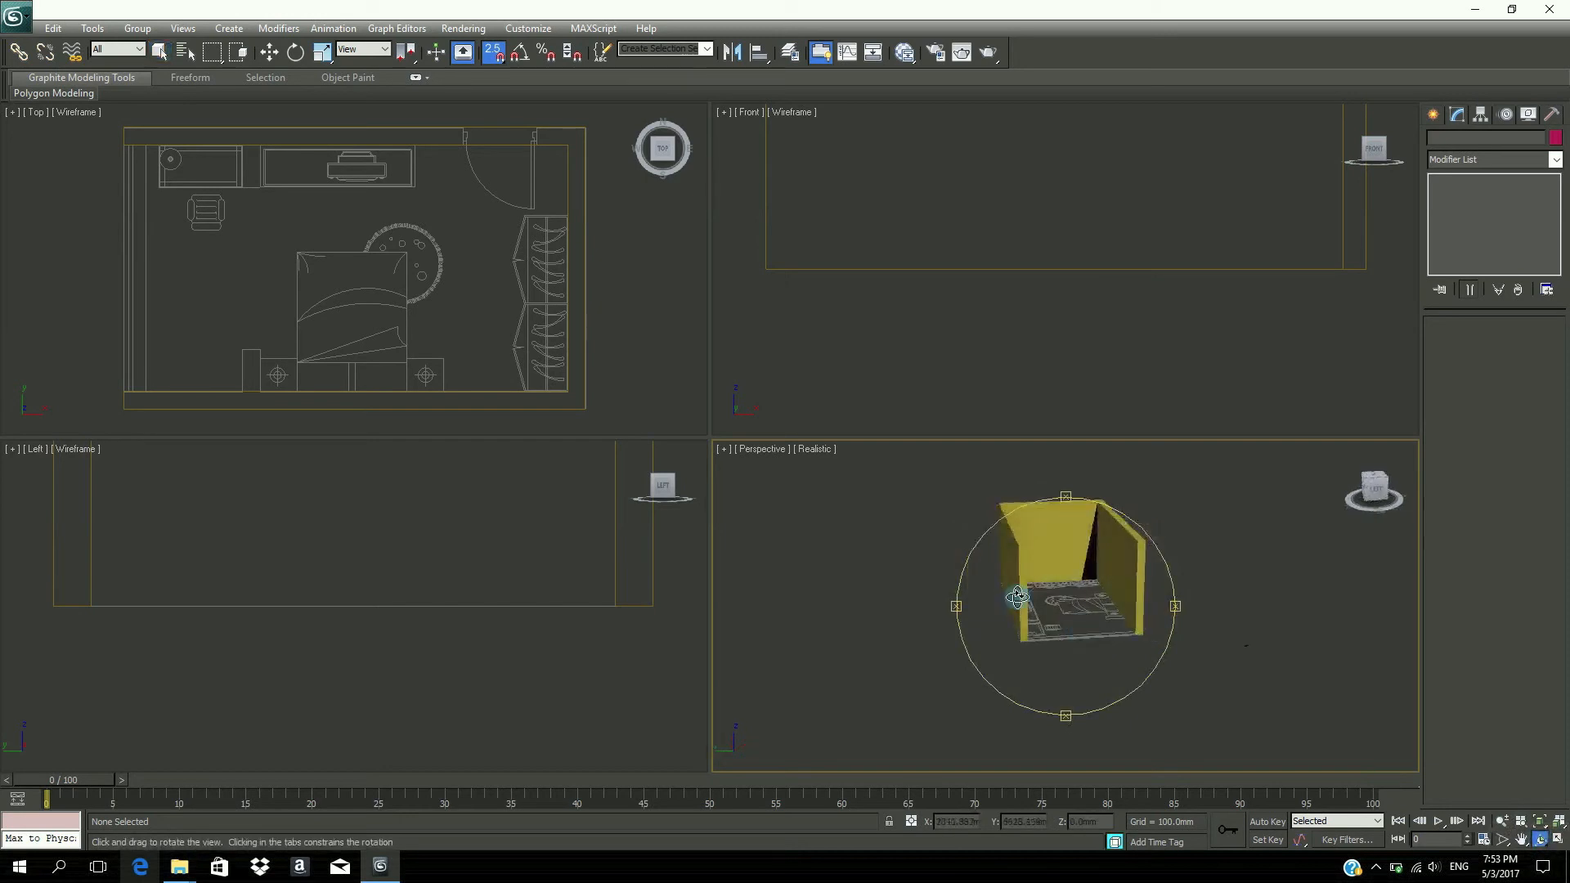
pyautogui.click(643, 305)
pyautogui.rightClick(644, 305)
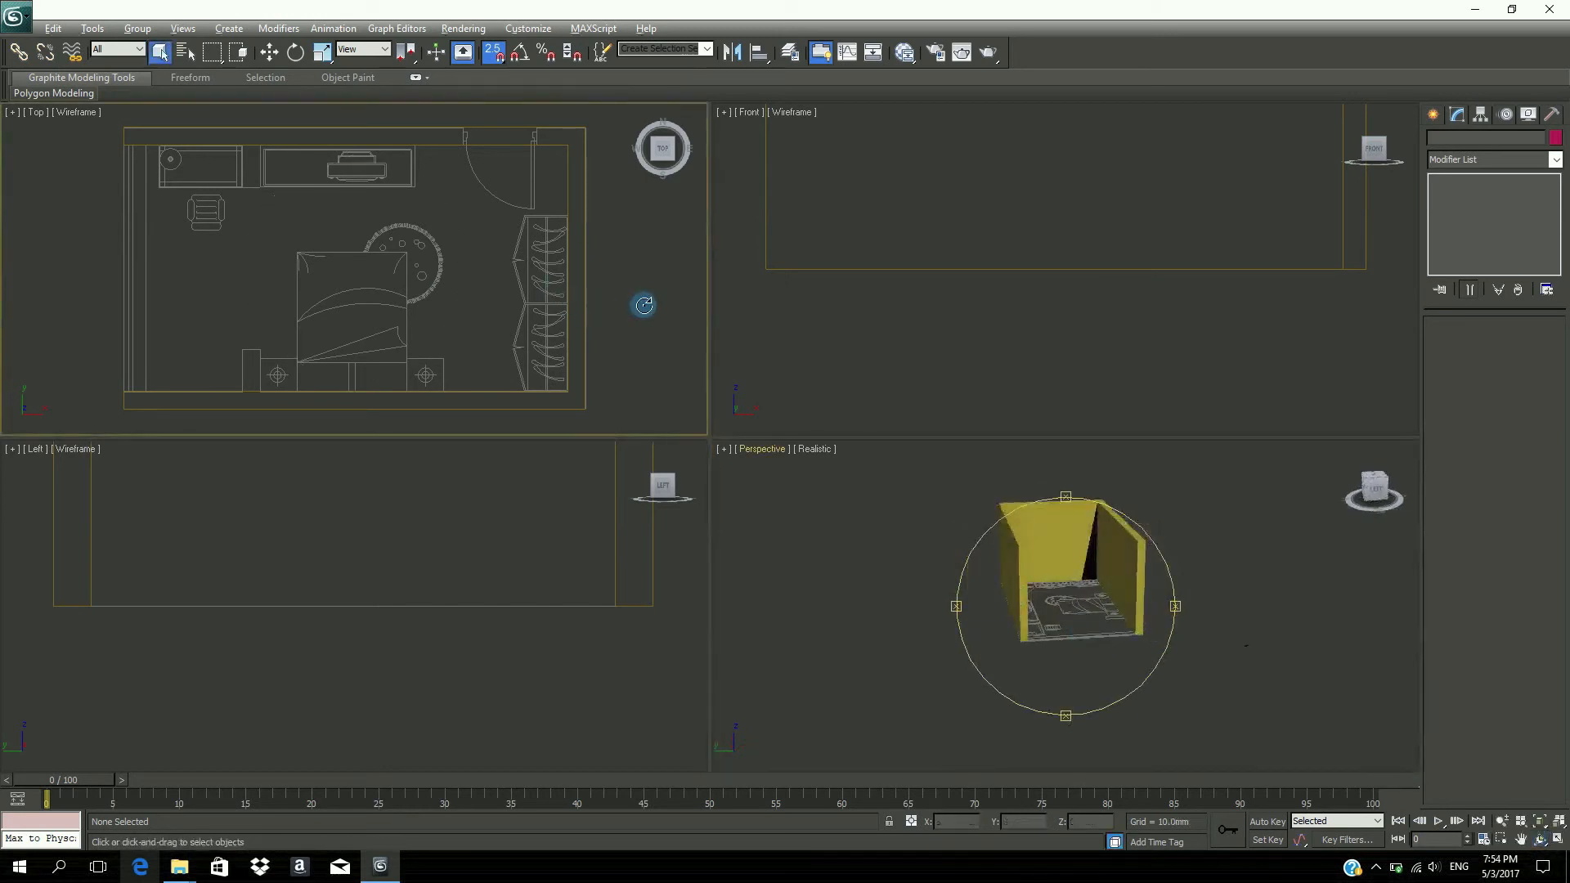
pyautogui.hotkey('alt', 'w')
# - Draw a 3360 x 120 mm rectangle over the plan's window strip, between the open ends of the two long walls
pyautogui.click(1435, 116)
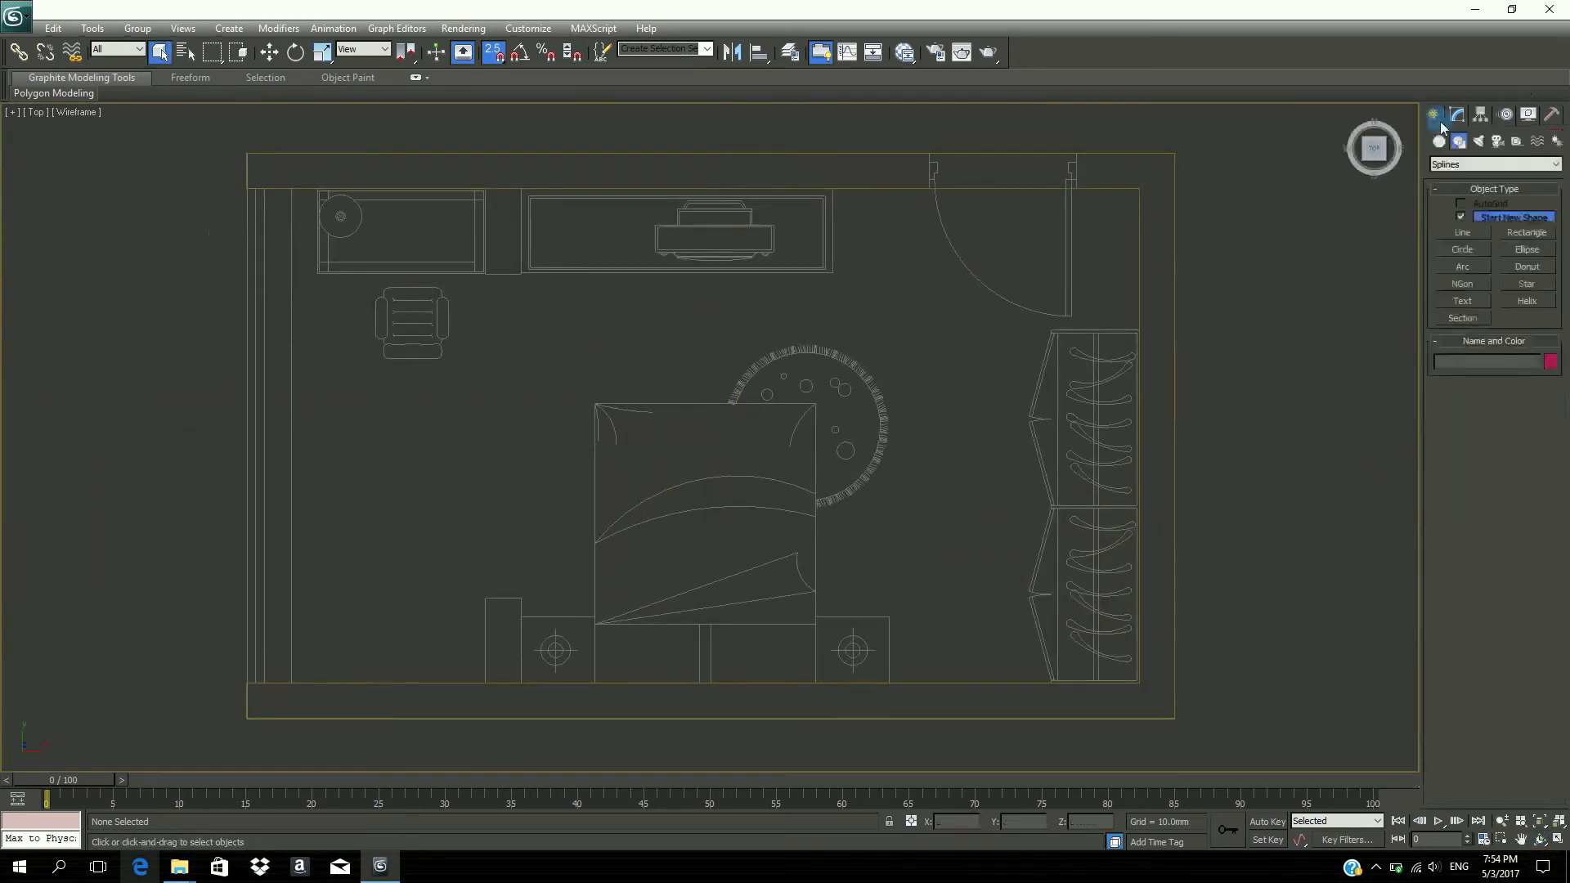
pyautogui.click(1521, 233)
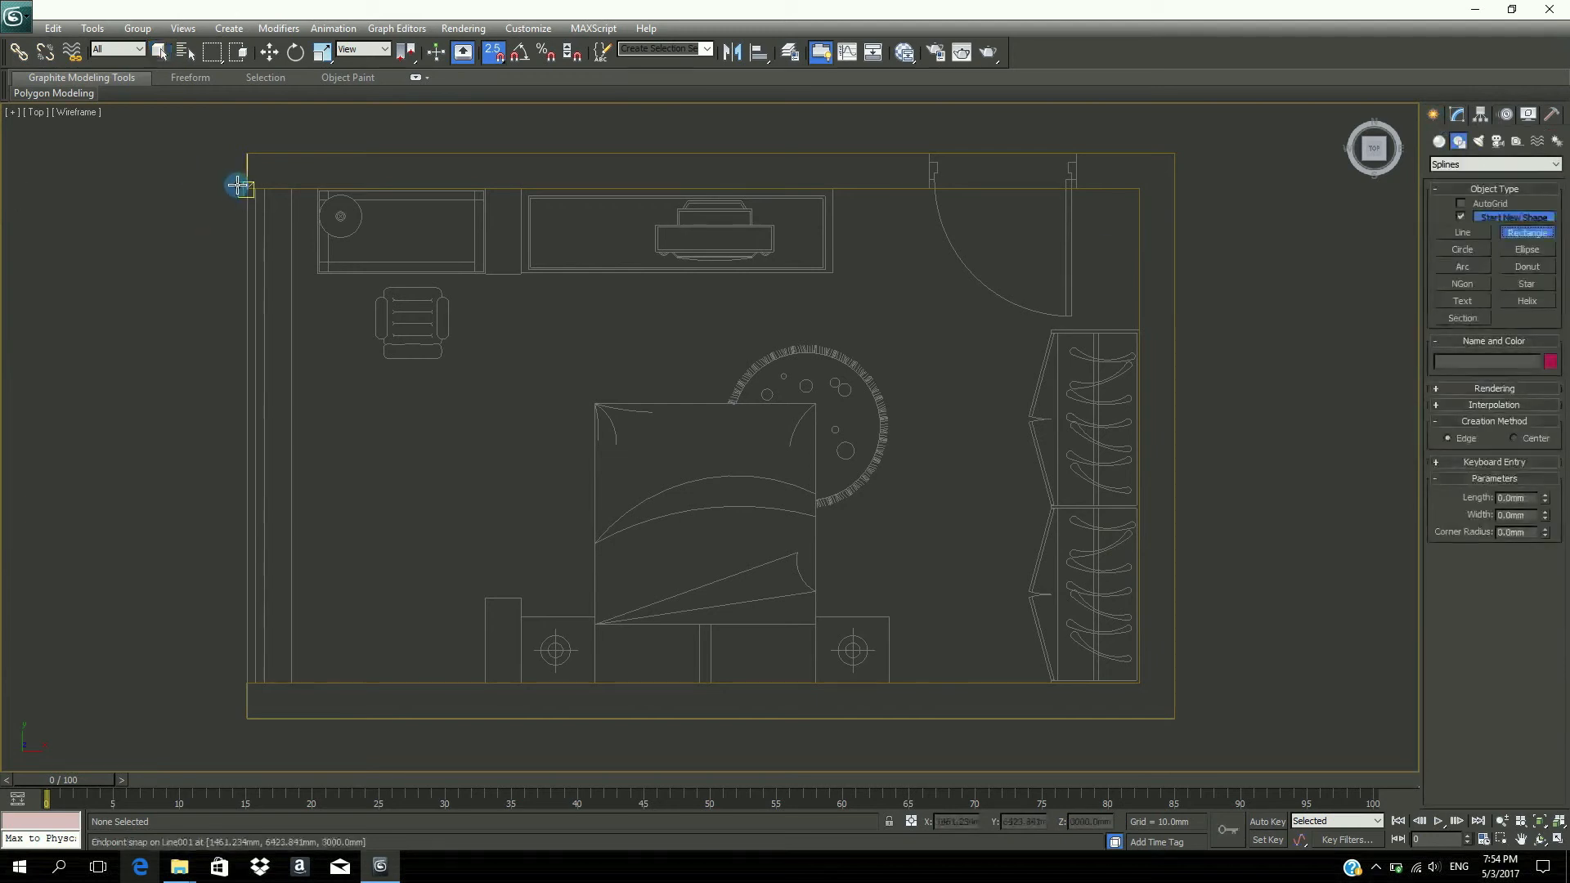
pyautogui.moveTo(237, 185); pyautogui.dragTo(262, 680)
# - Try to extrude the window strip rectangle by 3000 mm
pyautogui.click(1458, 115)
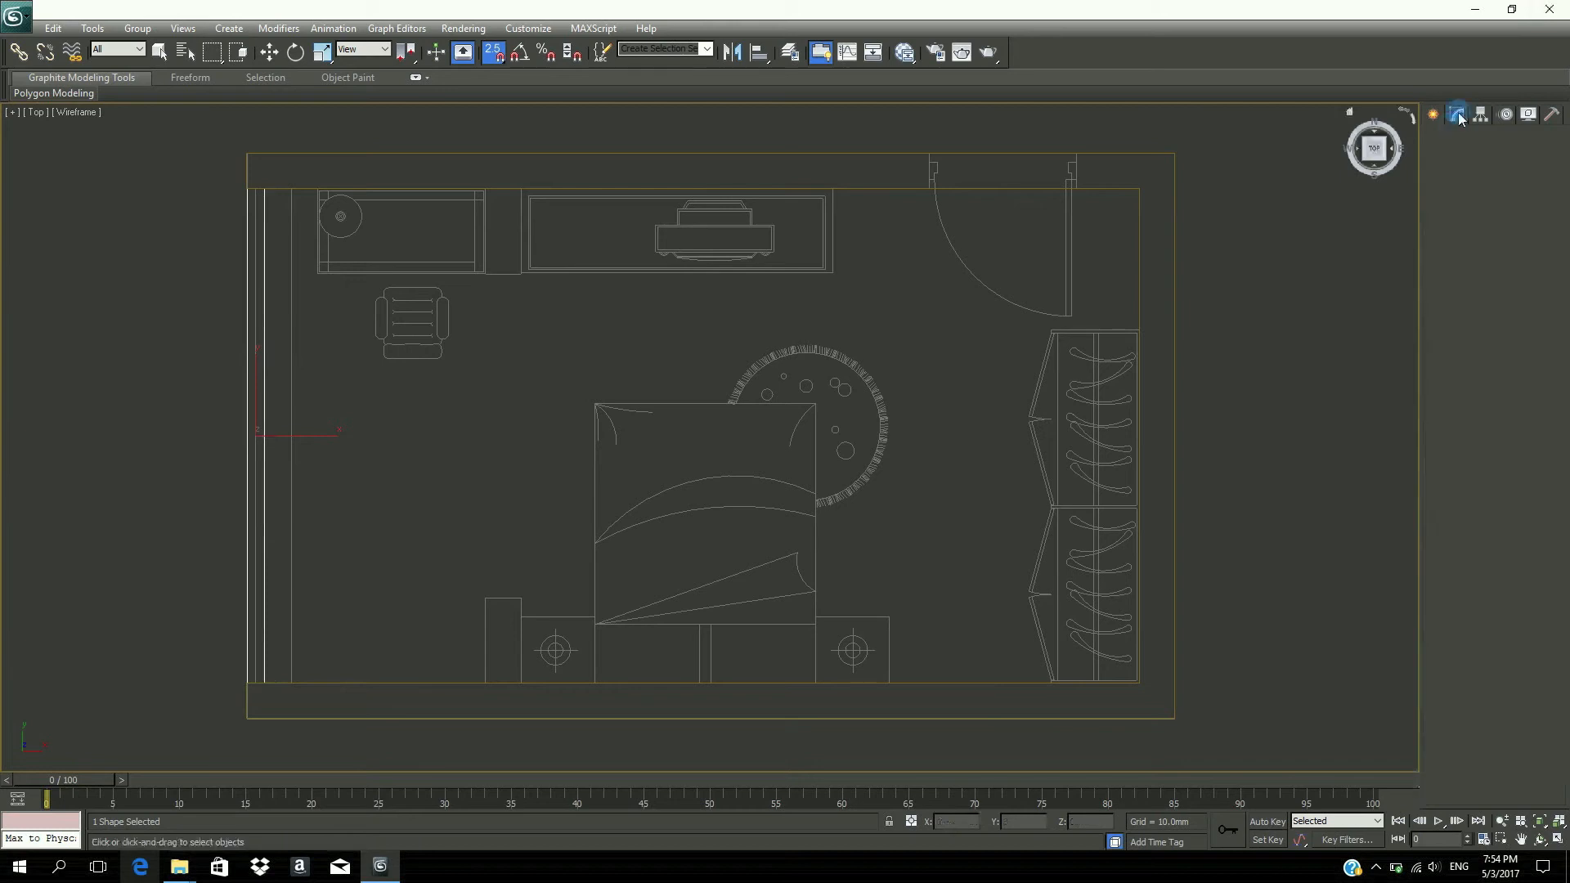
pyautogui.click(1556, 160)
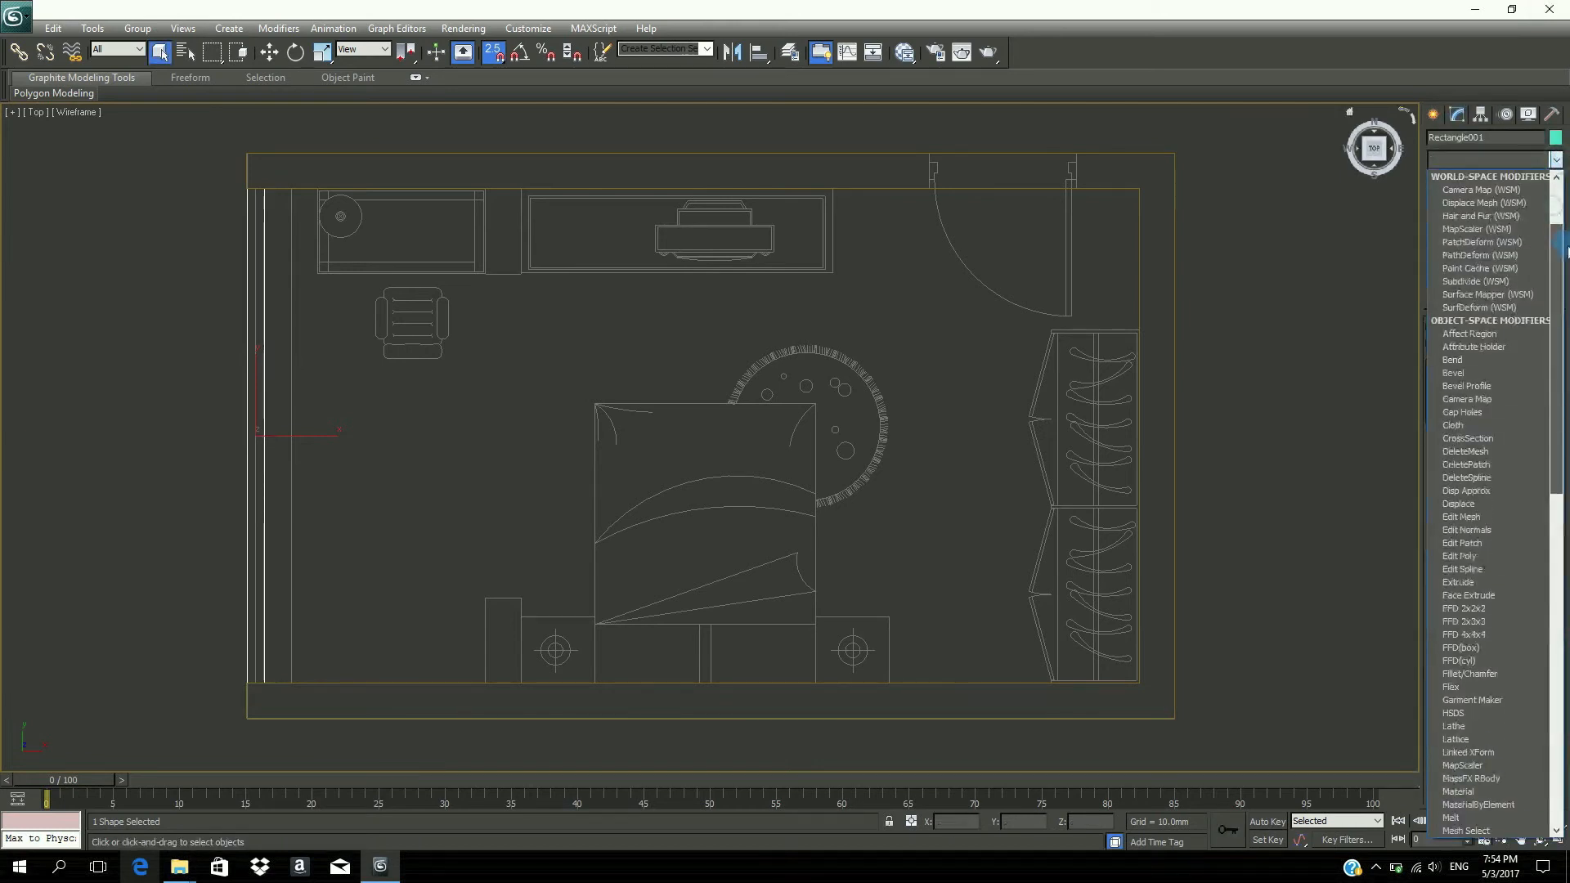
pyautogui.click(1459, 582)
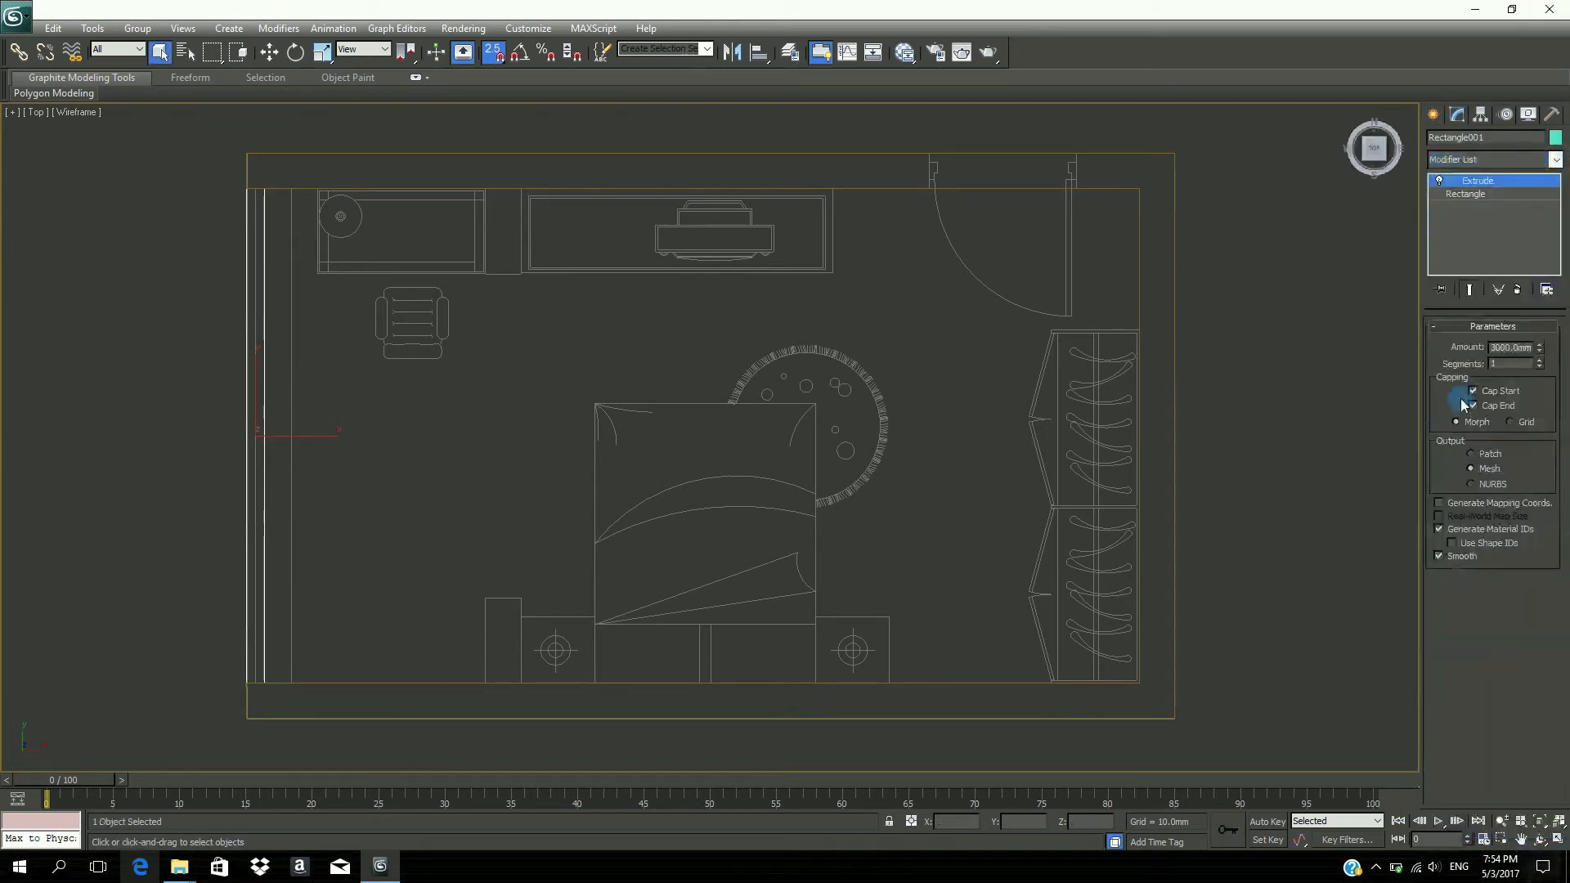
pyautogui.doubleClick(1504, 347)
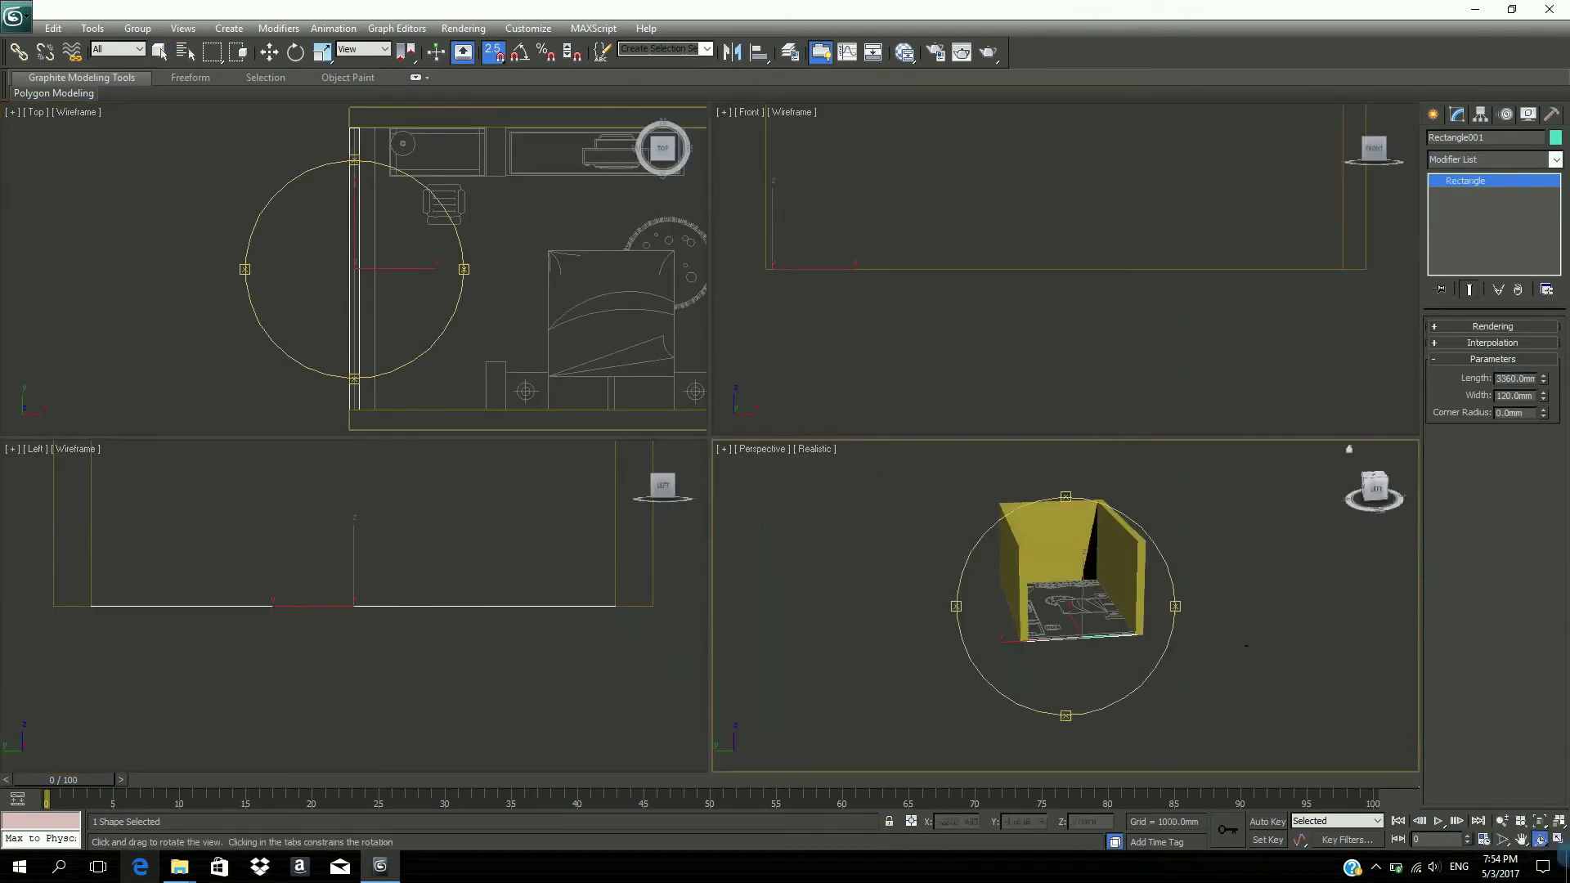
# - Orbit the Perspective view around the walls to examine the open window side, and return to the maximized Top view
pyautogui.moveTo(995, 628); pyautogui.dragTo(1195, 646)
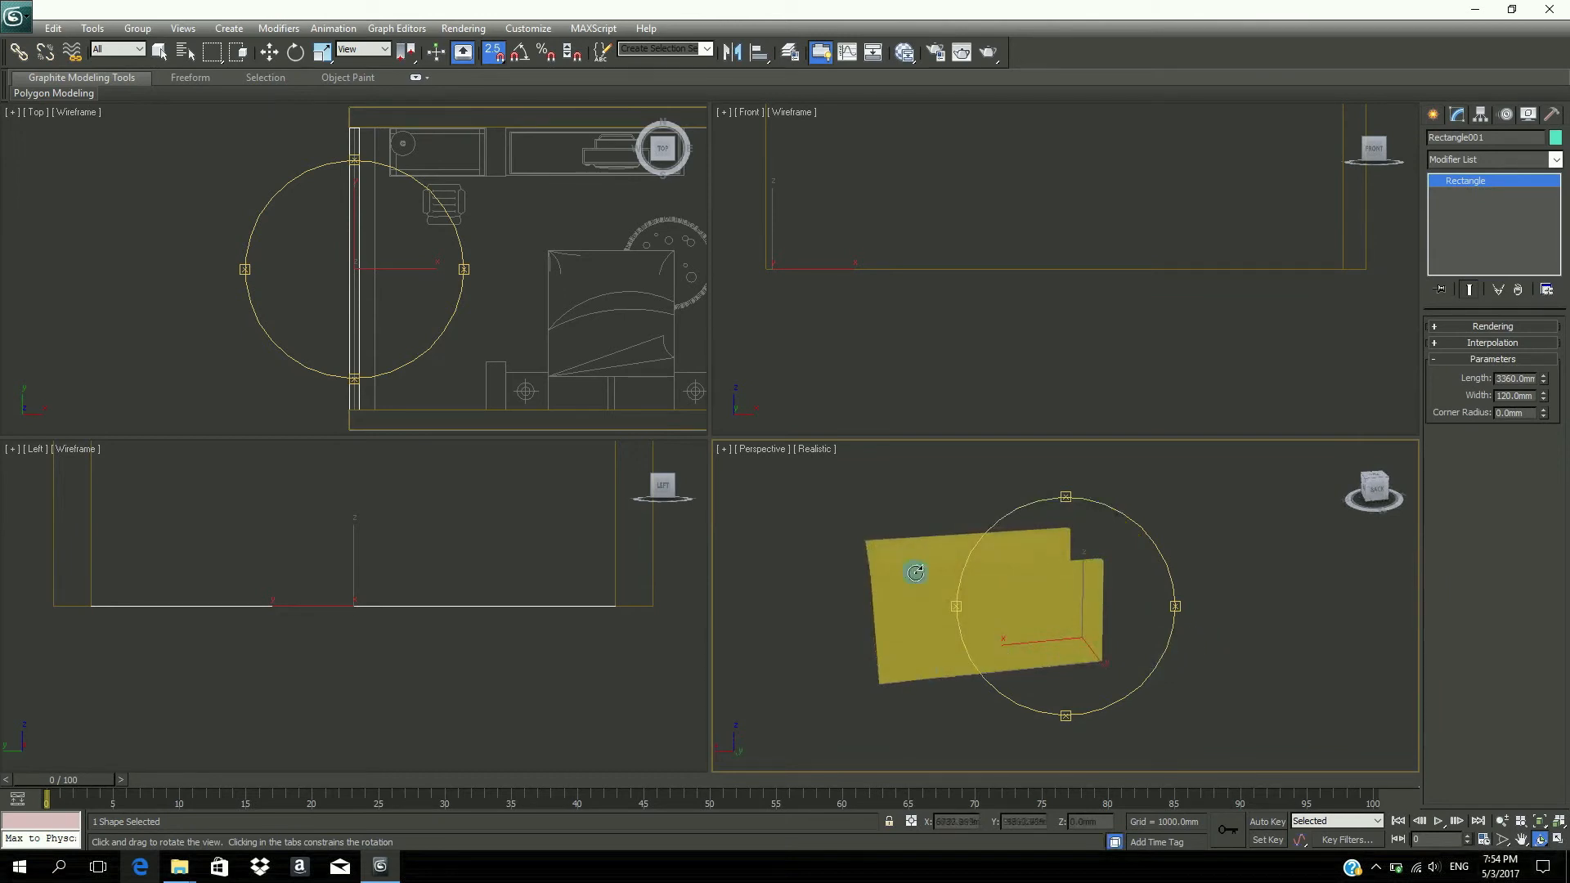
pyautogui.moveTo(920, 594); pyautogui.dragTo(914, 589)
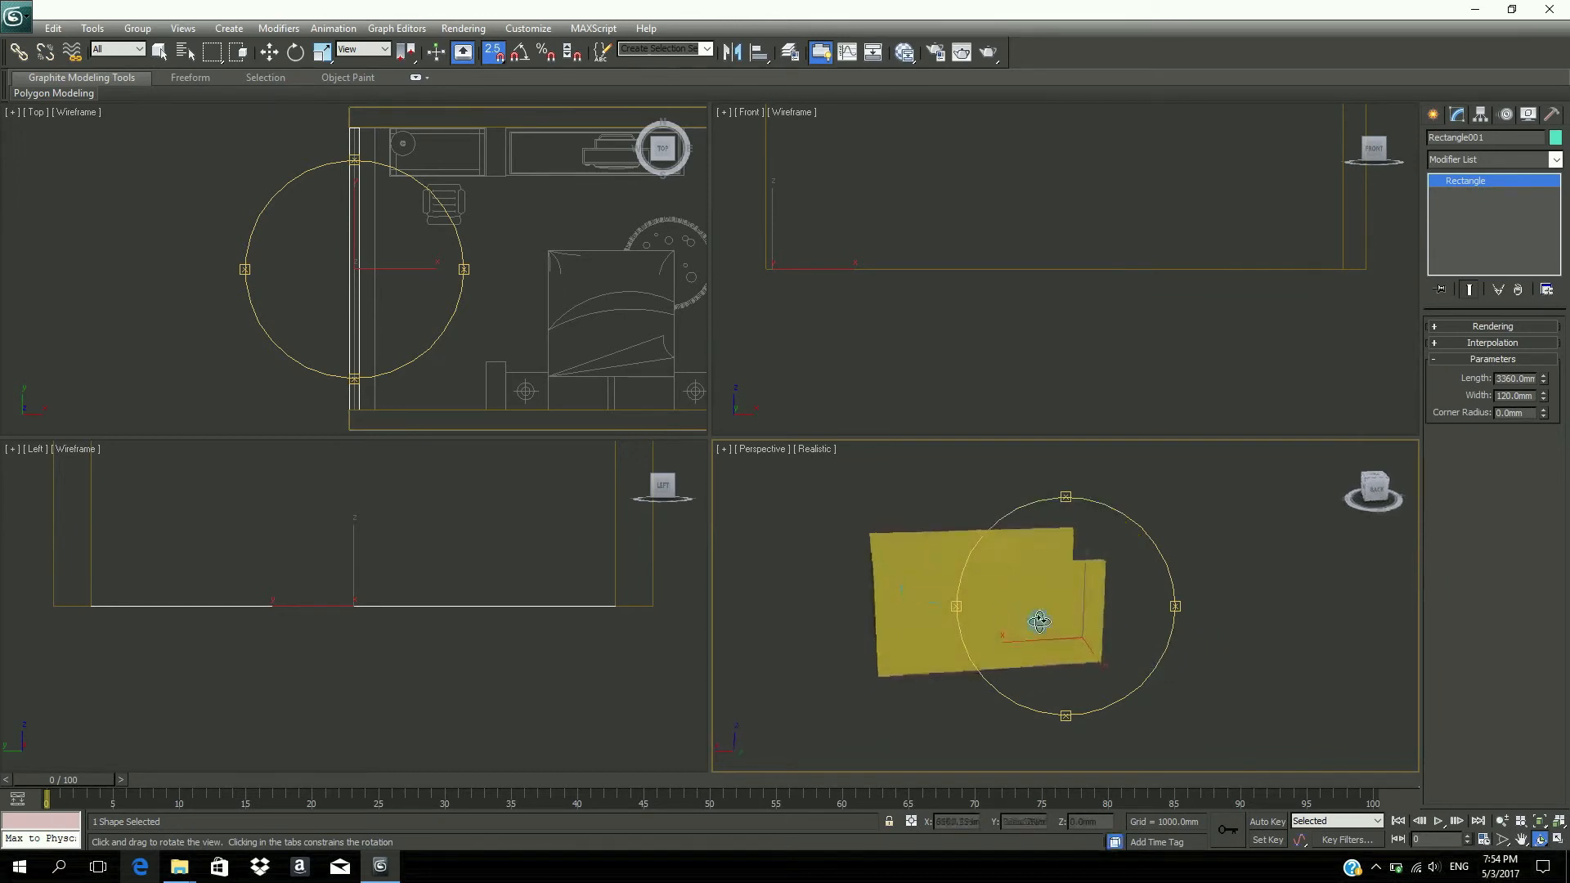
pyautogui.moveTo(1039, 621); pyautogui.dragTo(919, 624)
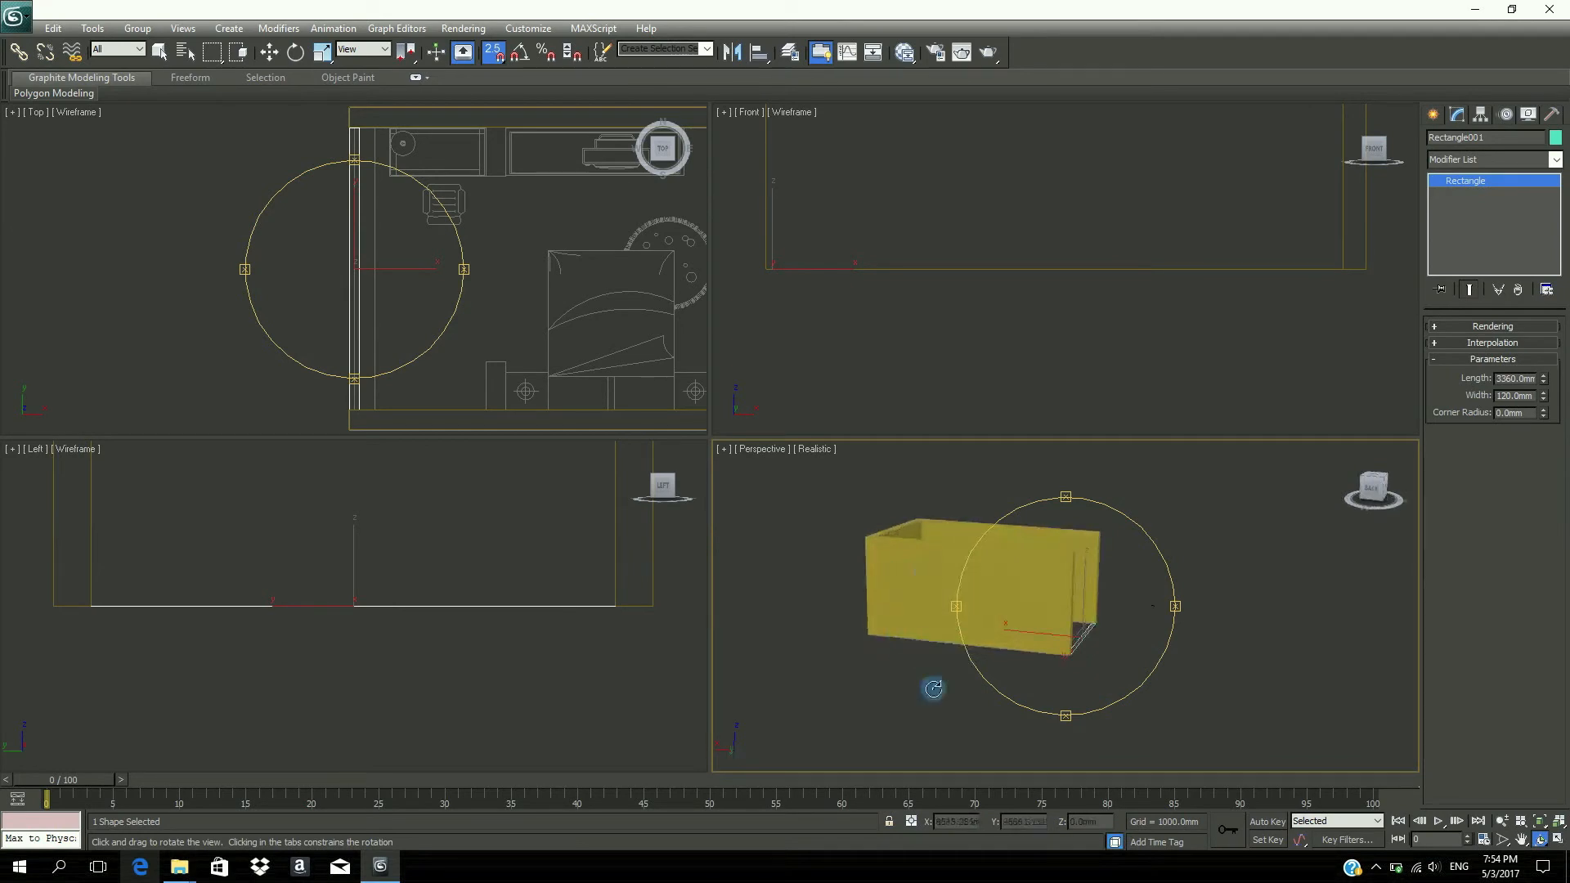
pyautogui.click(515, 252)
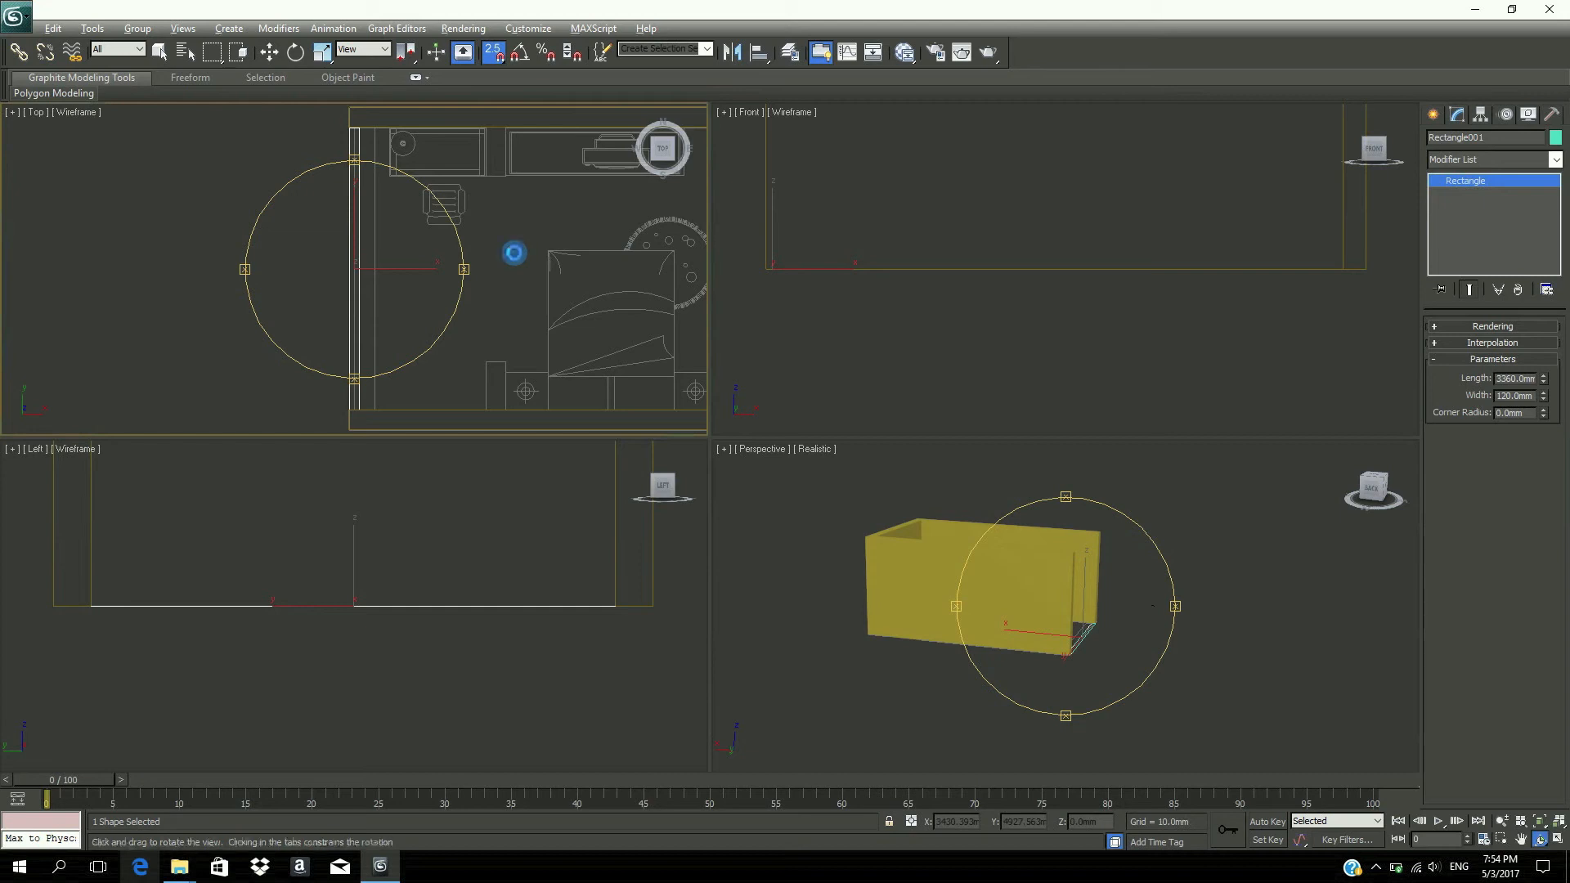
pyautogui.hotkey('alt', 'w')
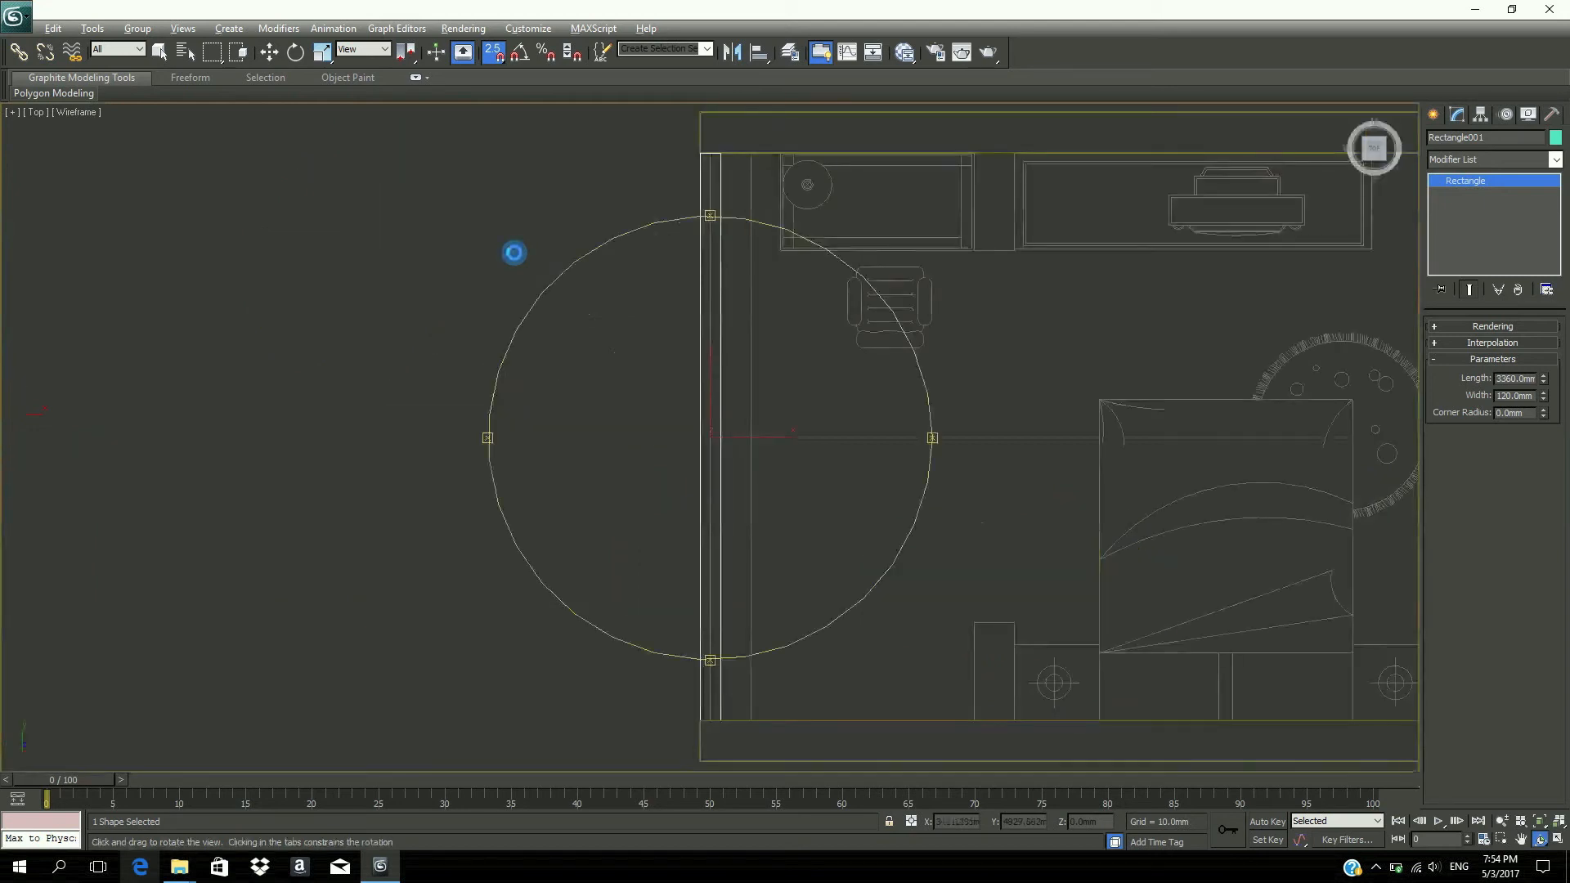
# - Draw a 3840 x 6300 mm rectangle snapped to opposite outer corners of the walls, covering the whole room footprint
pyautogui.click(1519, 840)
pyautogui.moveTo(1044, 470); pyautogui.dragTo(618, 485)
pyautogui.scroll(-2, 598, 454)
pyautogui.click(1435, 120)
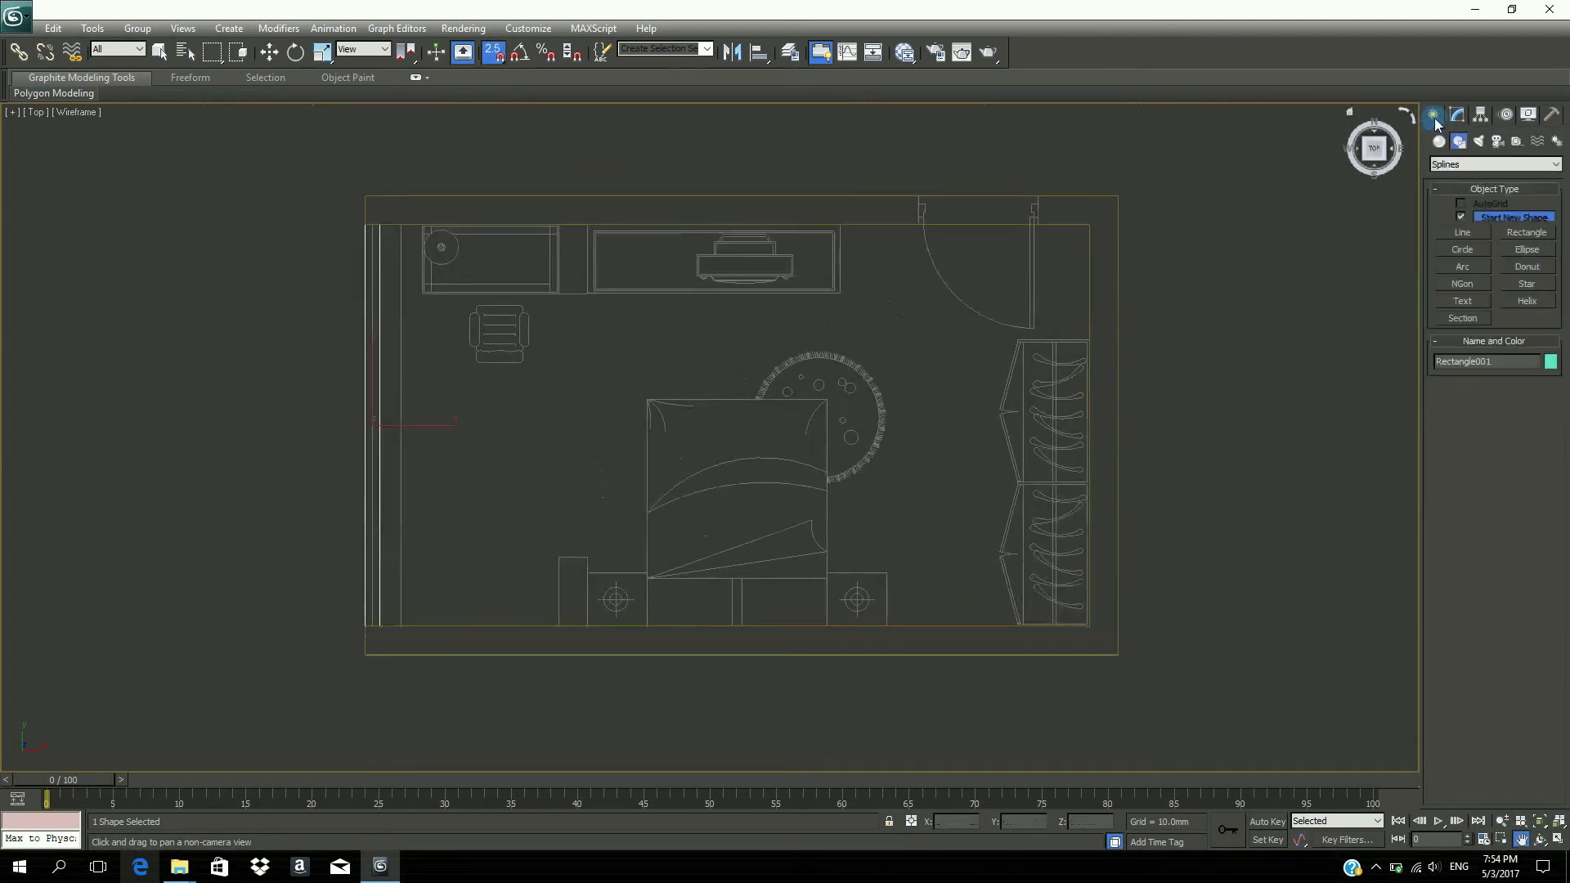
pyautogui.click(1527, 233)
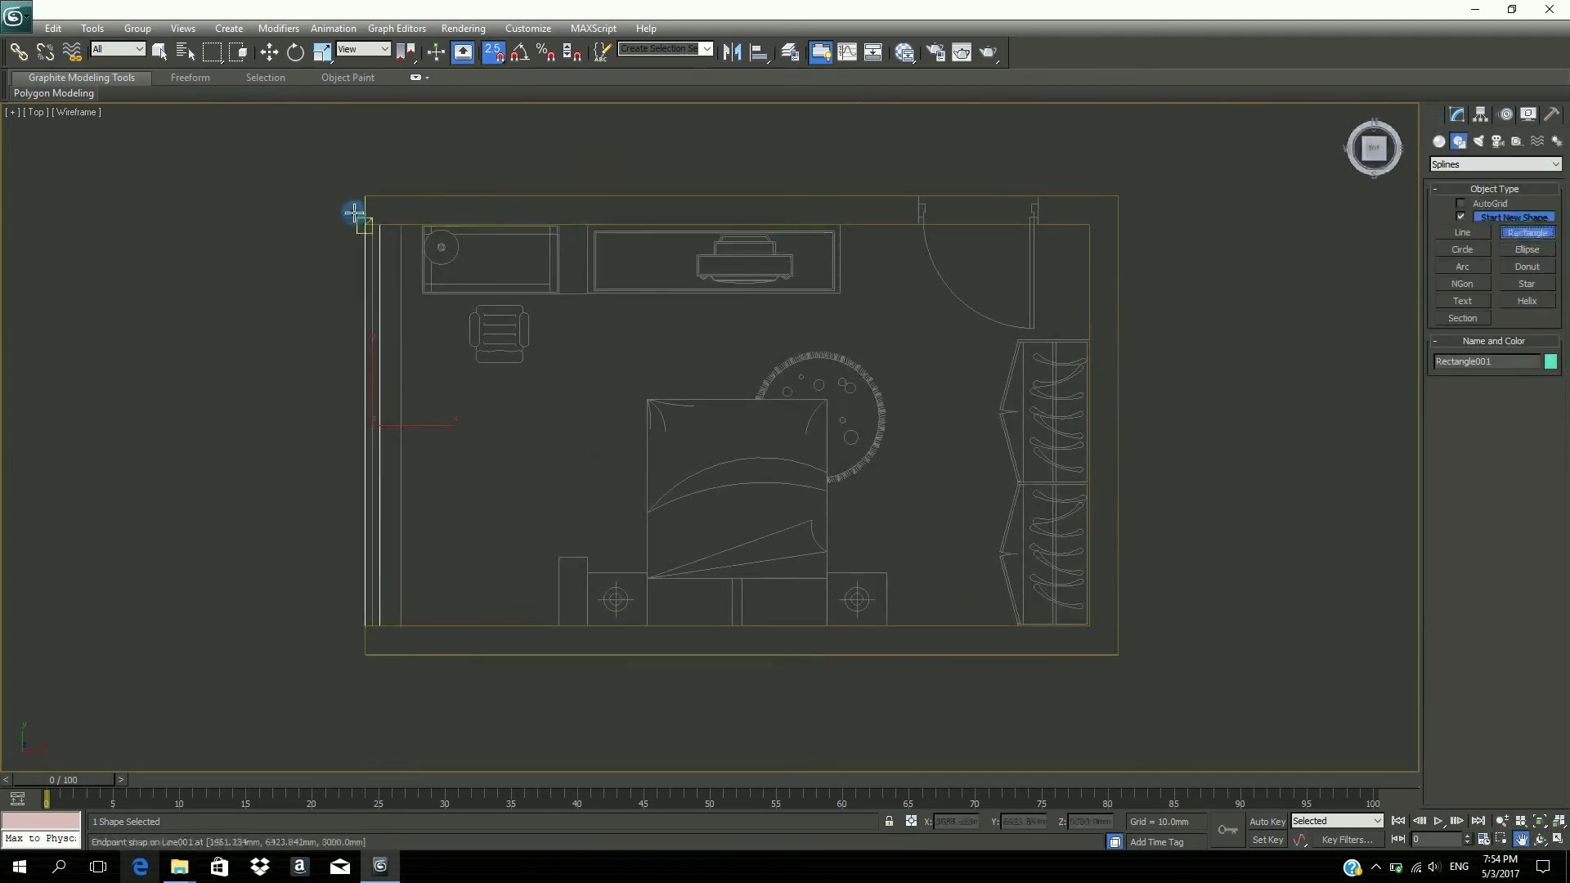
pyautogui.moveTo(365, 197); pyautogui.dragTo(1117, 654)
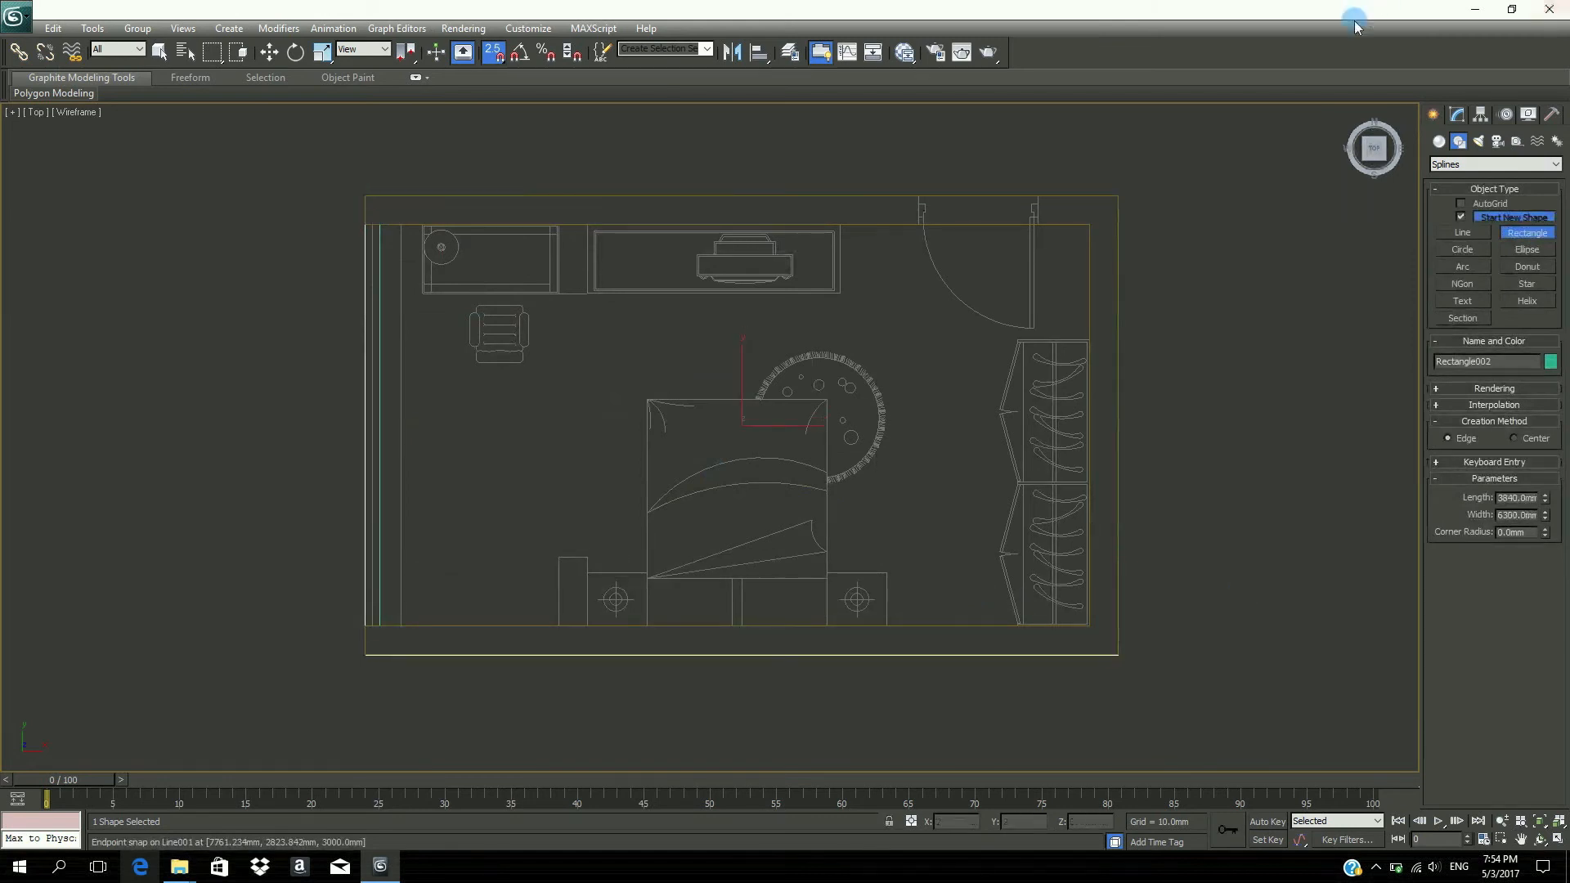
# - Extrude the rectangle covering the room footprint by 1 mm to form the floor slab and inspect it in Perspective
pyautogui.click(1458, 115)
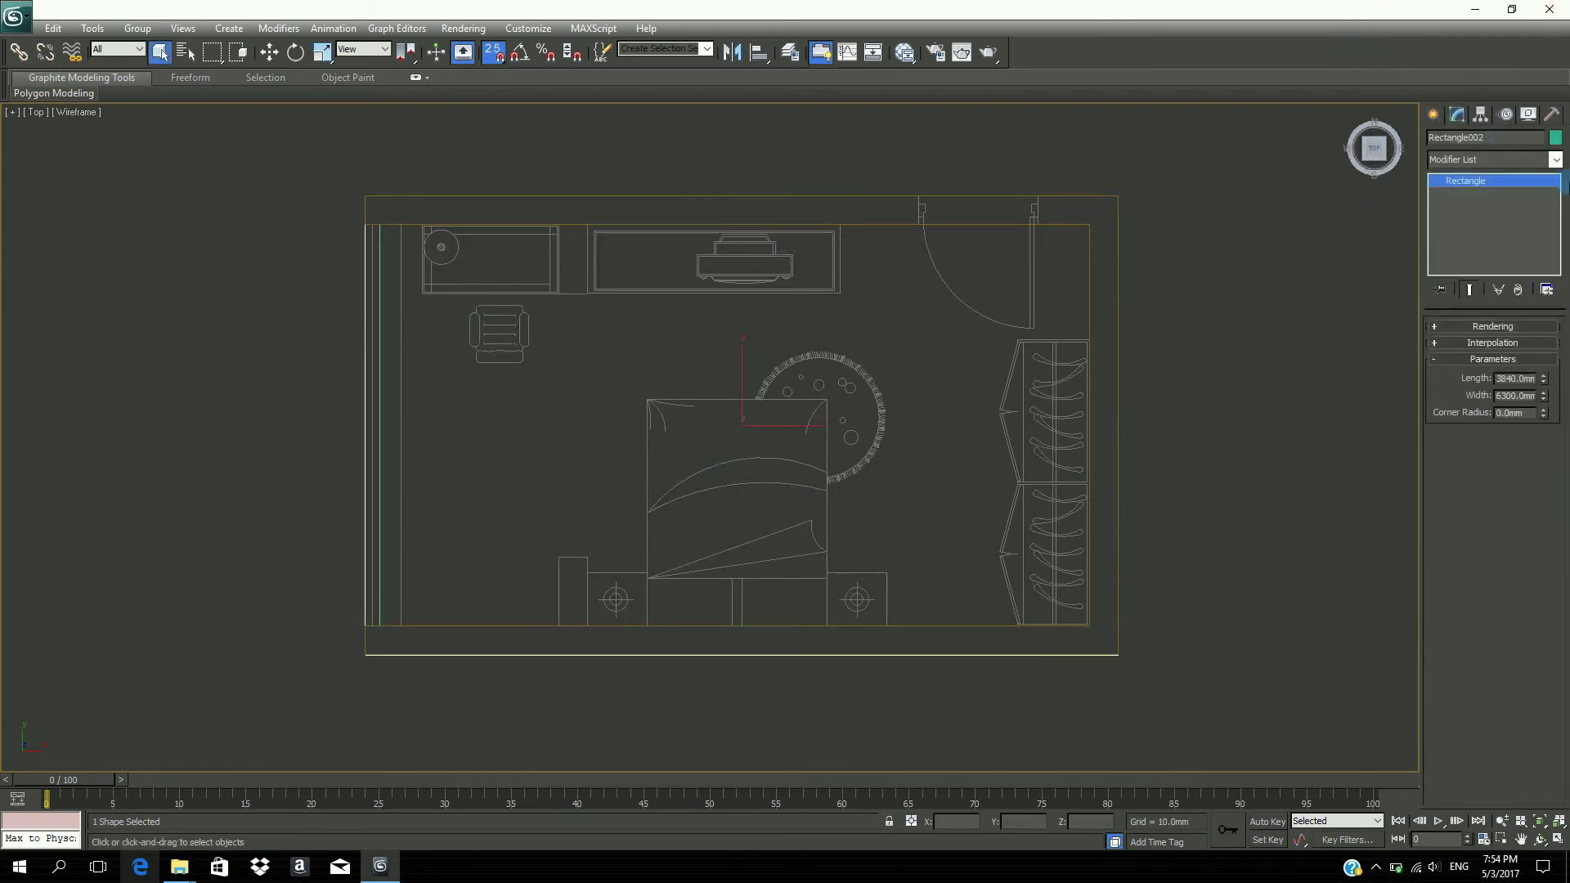
pyautogui.click(1555, 160)
pyautogui.scroll(-5, 1468, 491)
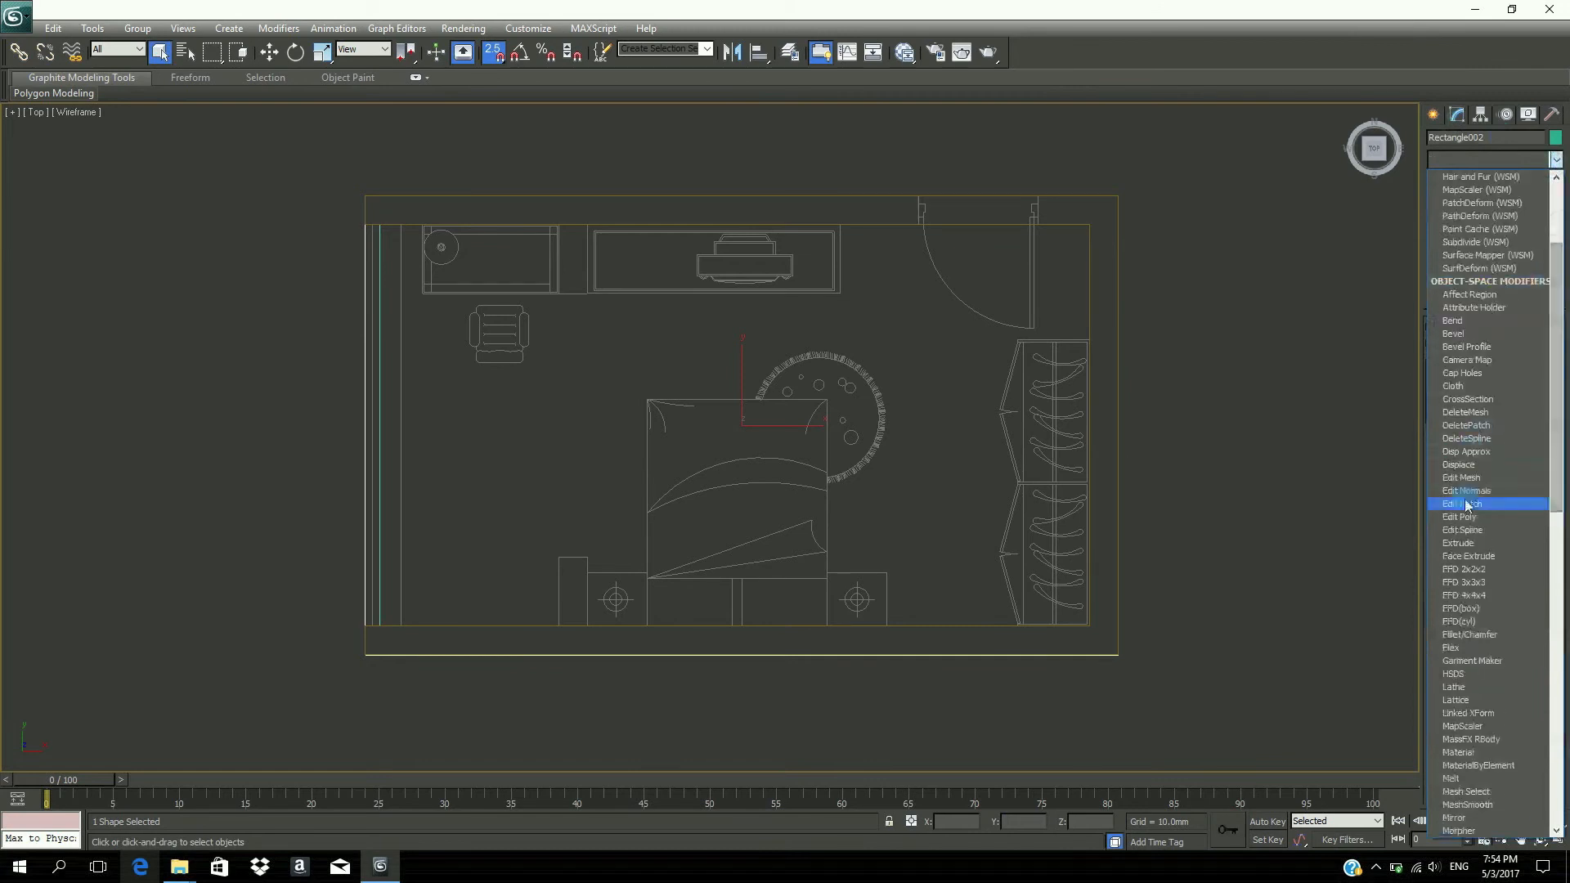
pyautogui.click(1459, 544)
pyautogui.click(1512, 349)
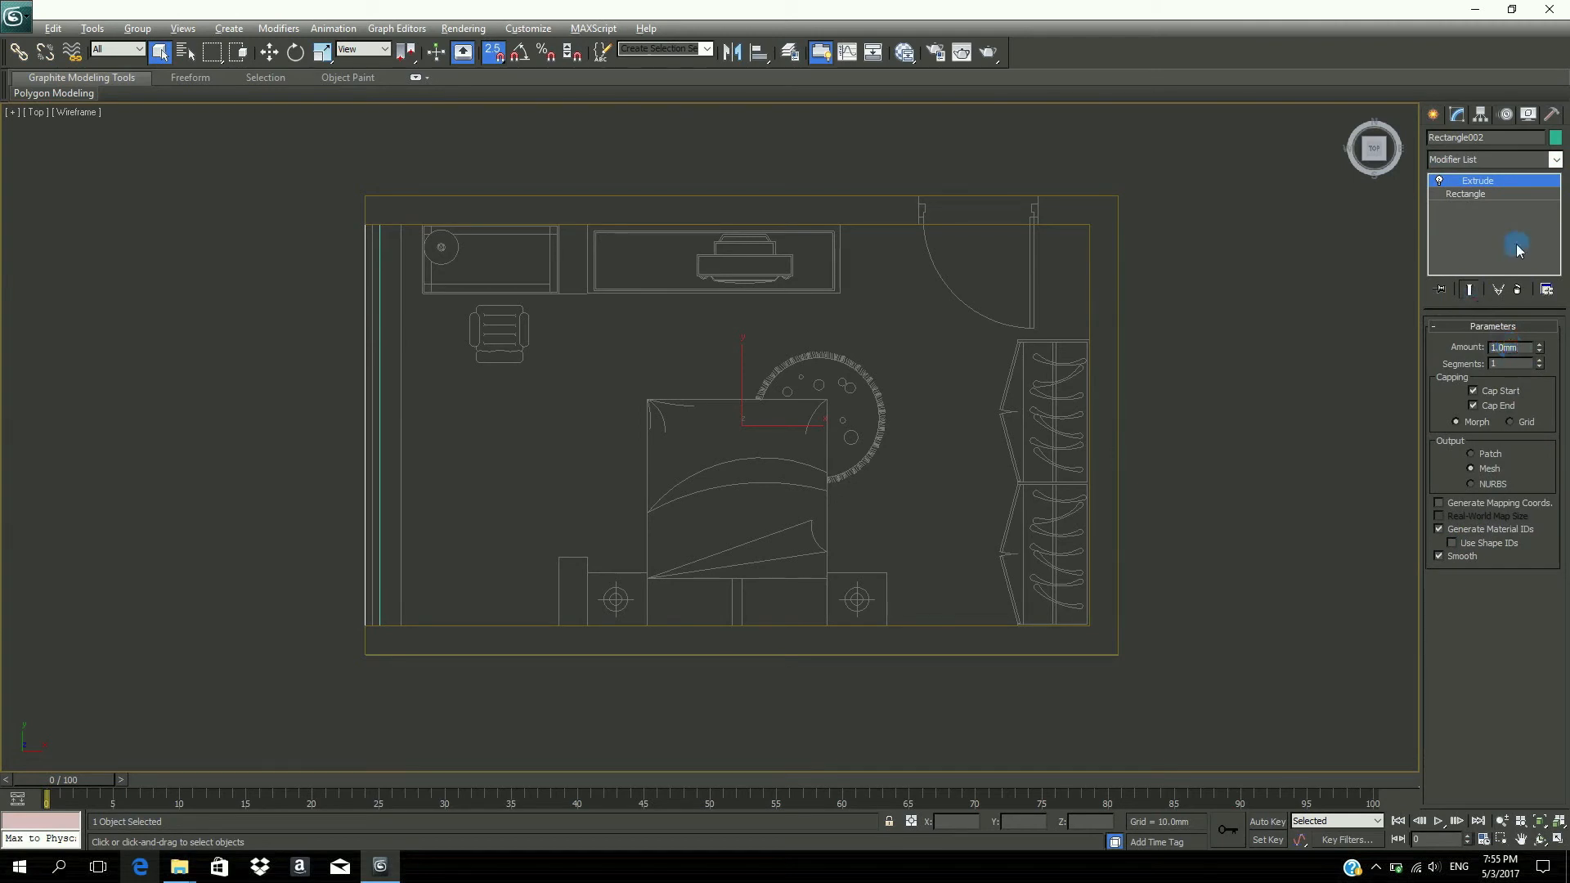
pyautogui.hotkey('alt', 'w')
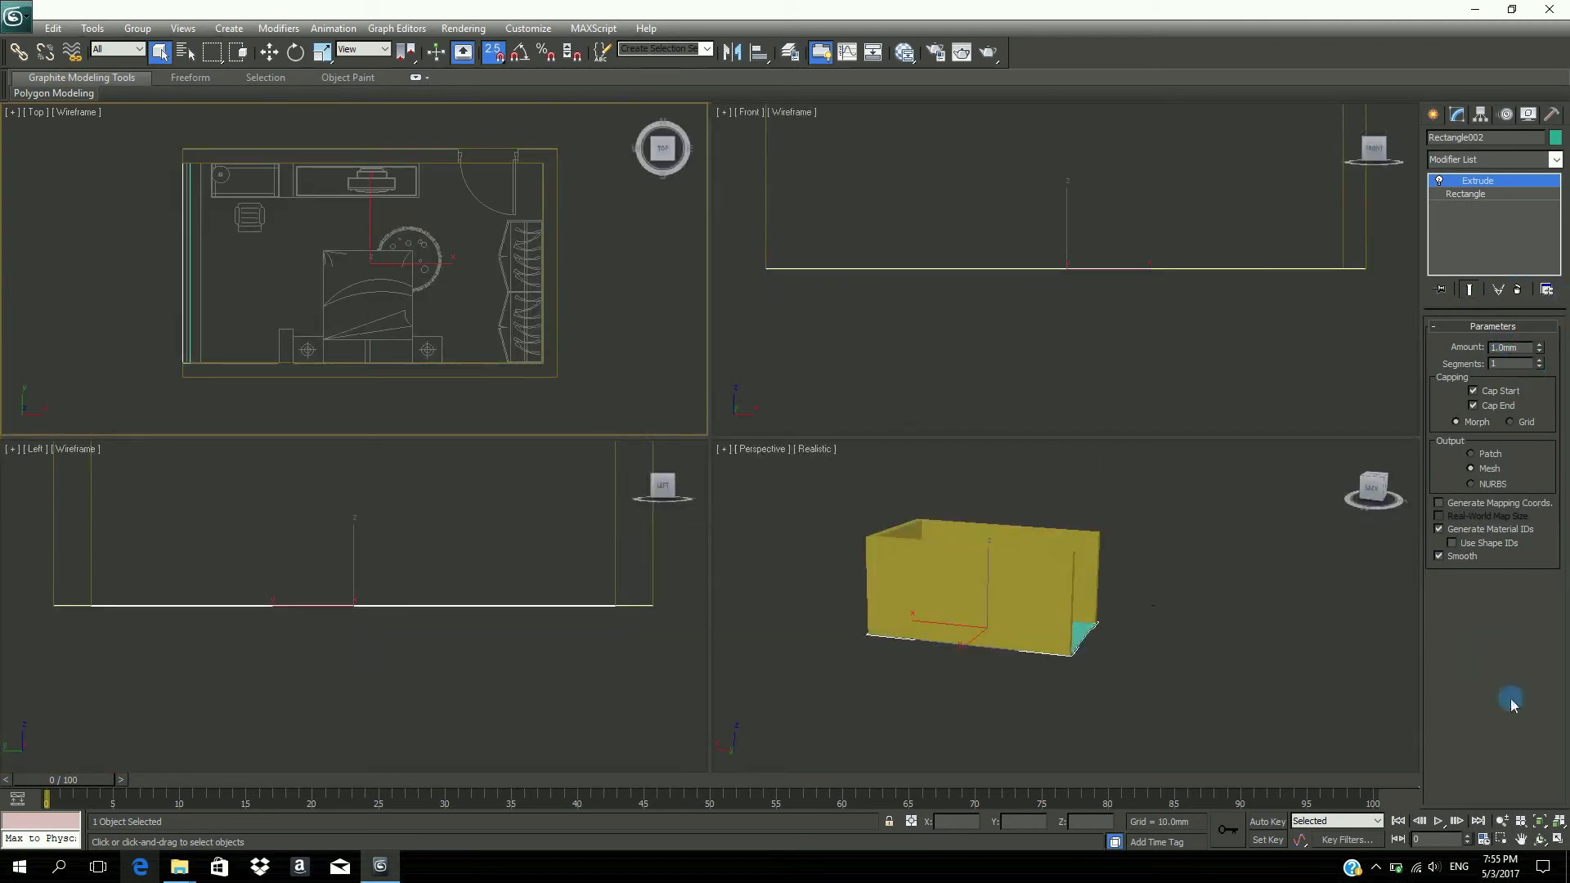
pyautogui.click(1540, 839)
pyautogui.click(1025, 578)
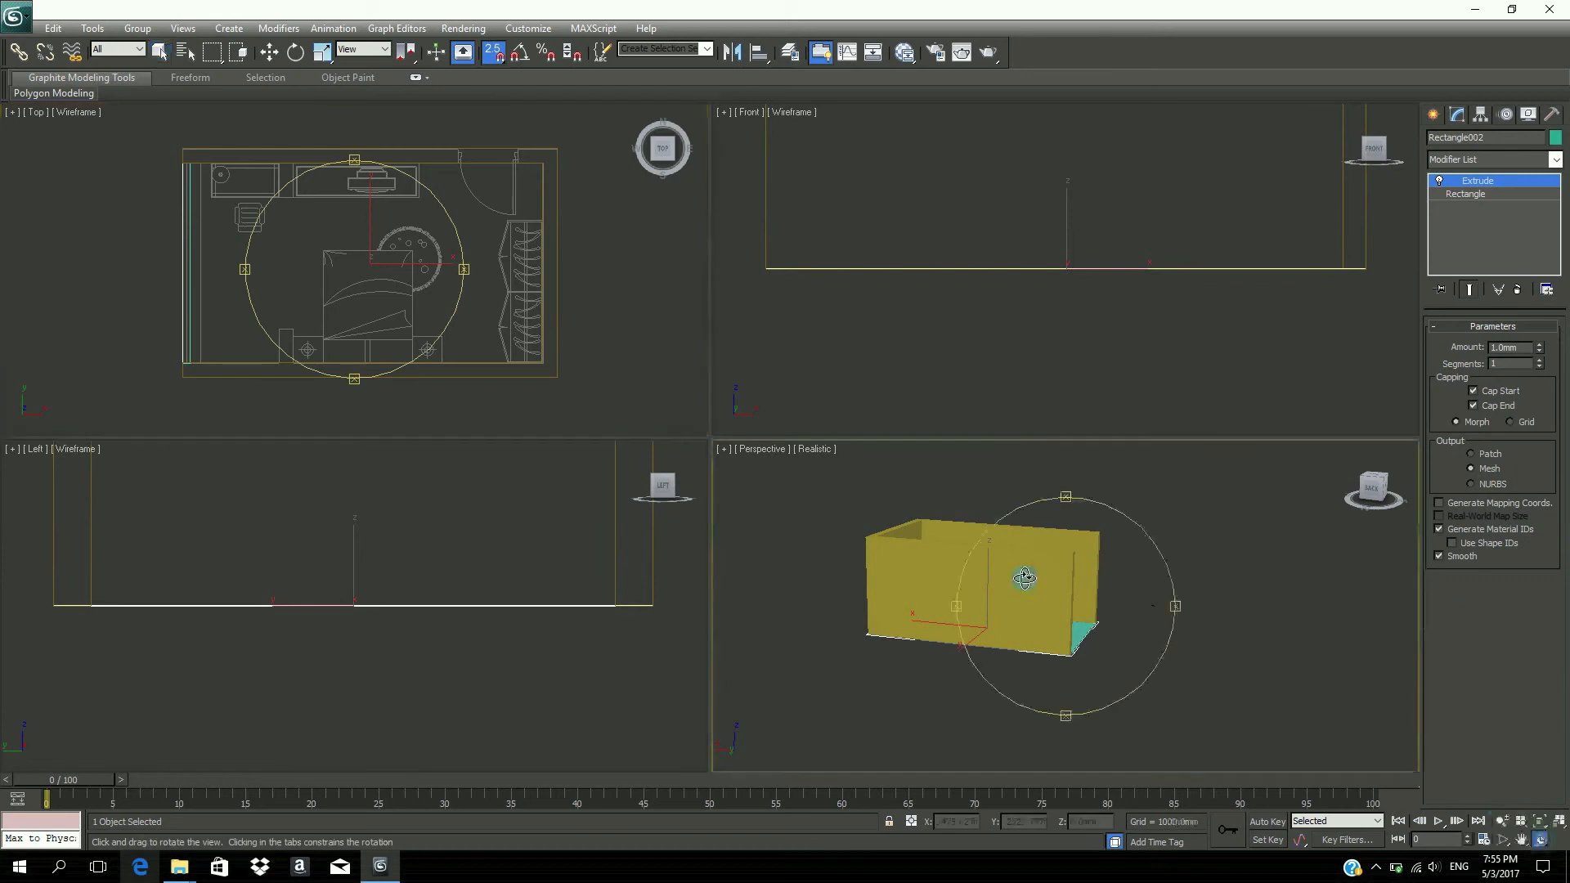
pyautogui.moveTo(1025, 578); pyautogui.dragTo(880, 572)
pyautogui.rightClick(928, 530)
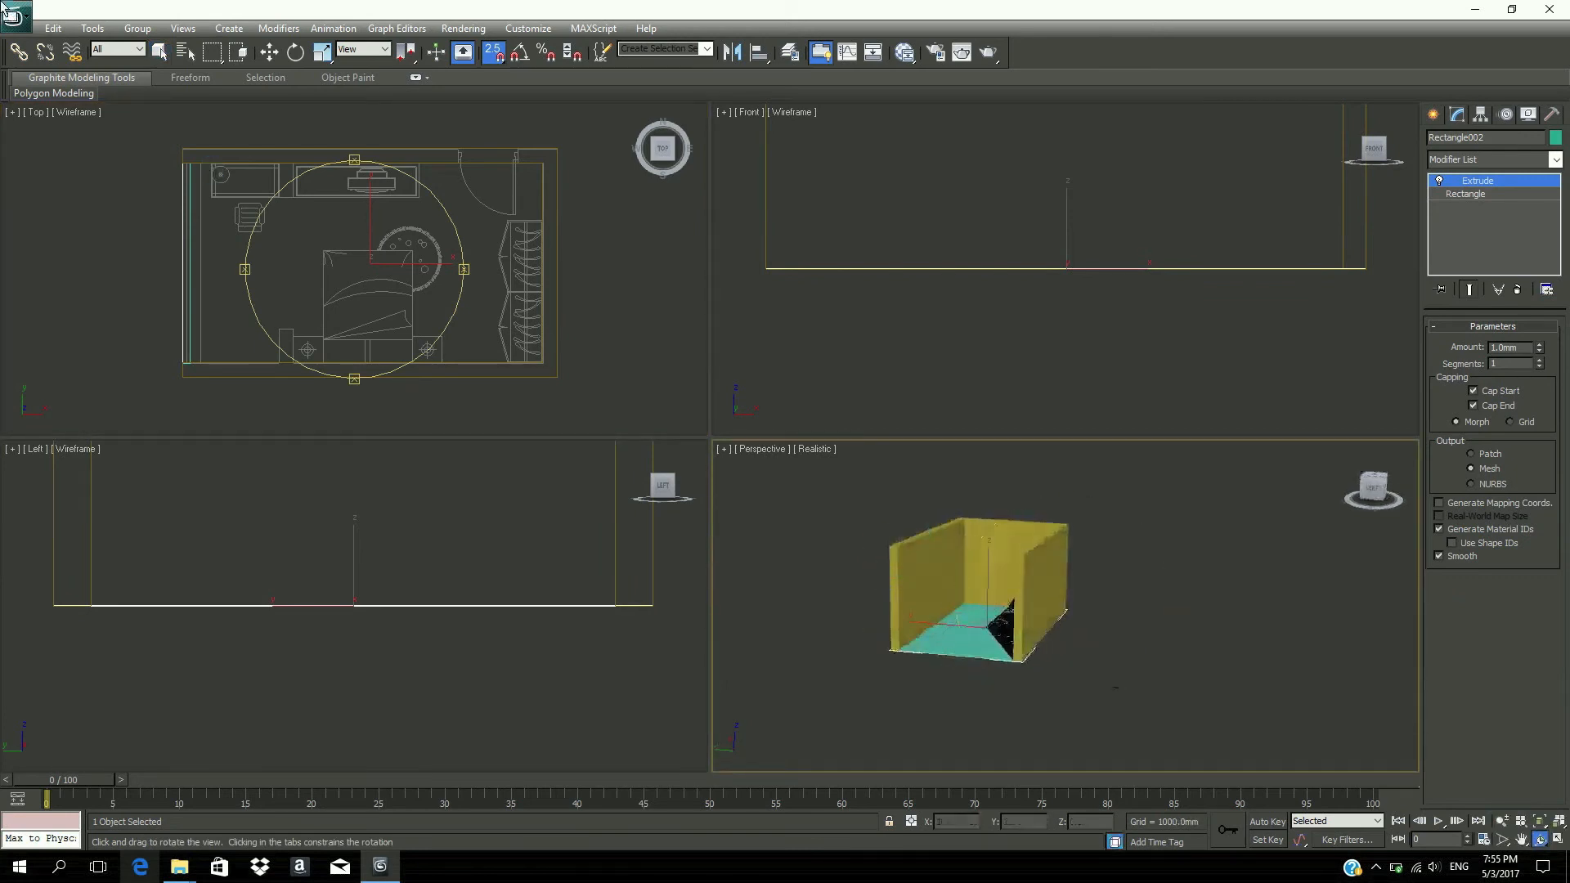
# - Draw a new 3360 x 120 mm rectangle over the window strip, snapped between the open ends of the two long walls
pyautogui.click(189, 287)
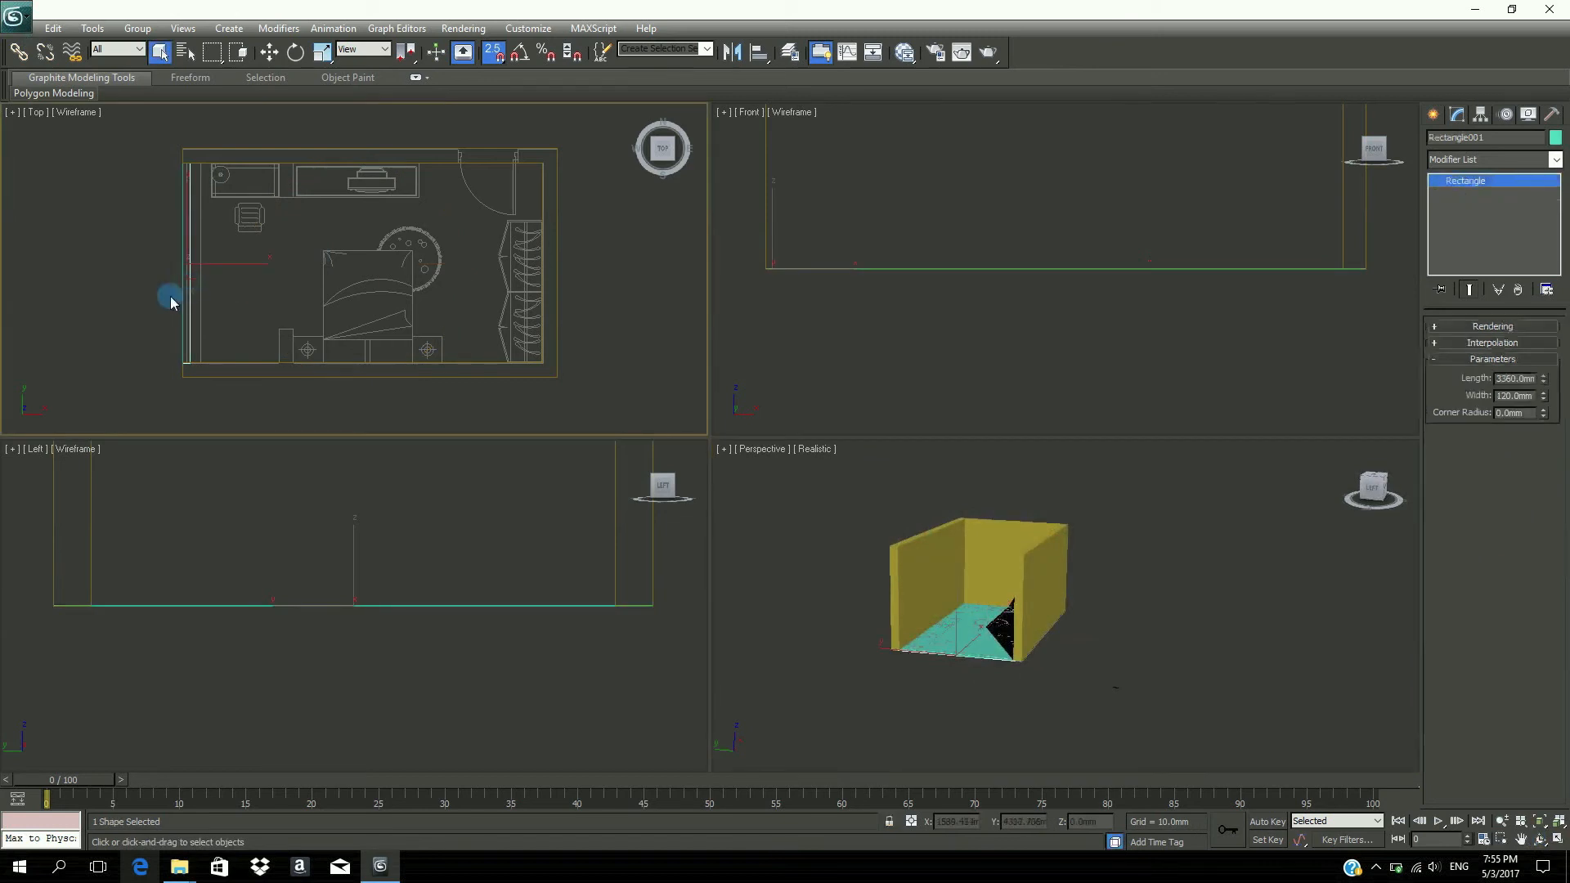
pyautogui.click(171, 302)
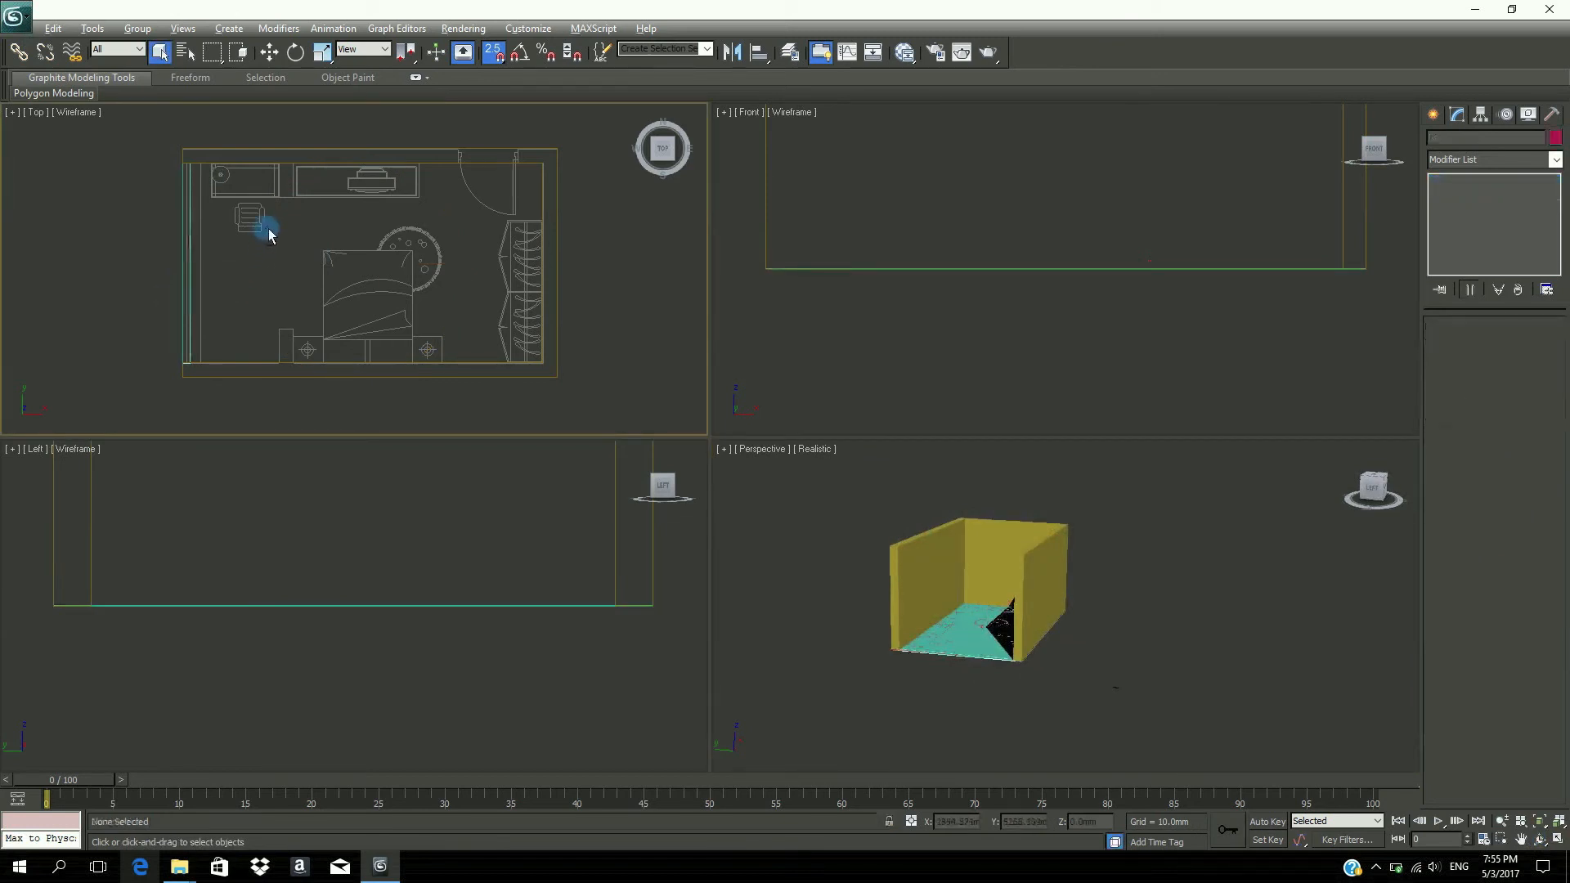
pyautogui.hotkey('alt', 'w')
pyautogui.click(1458, 113)
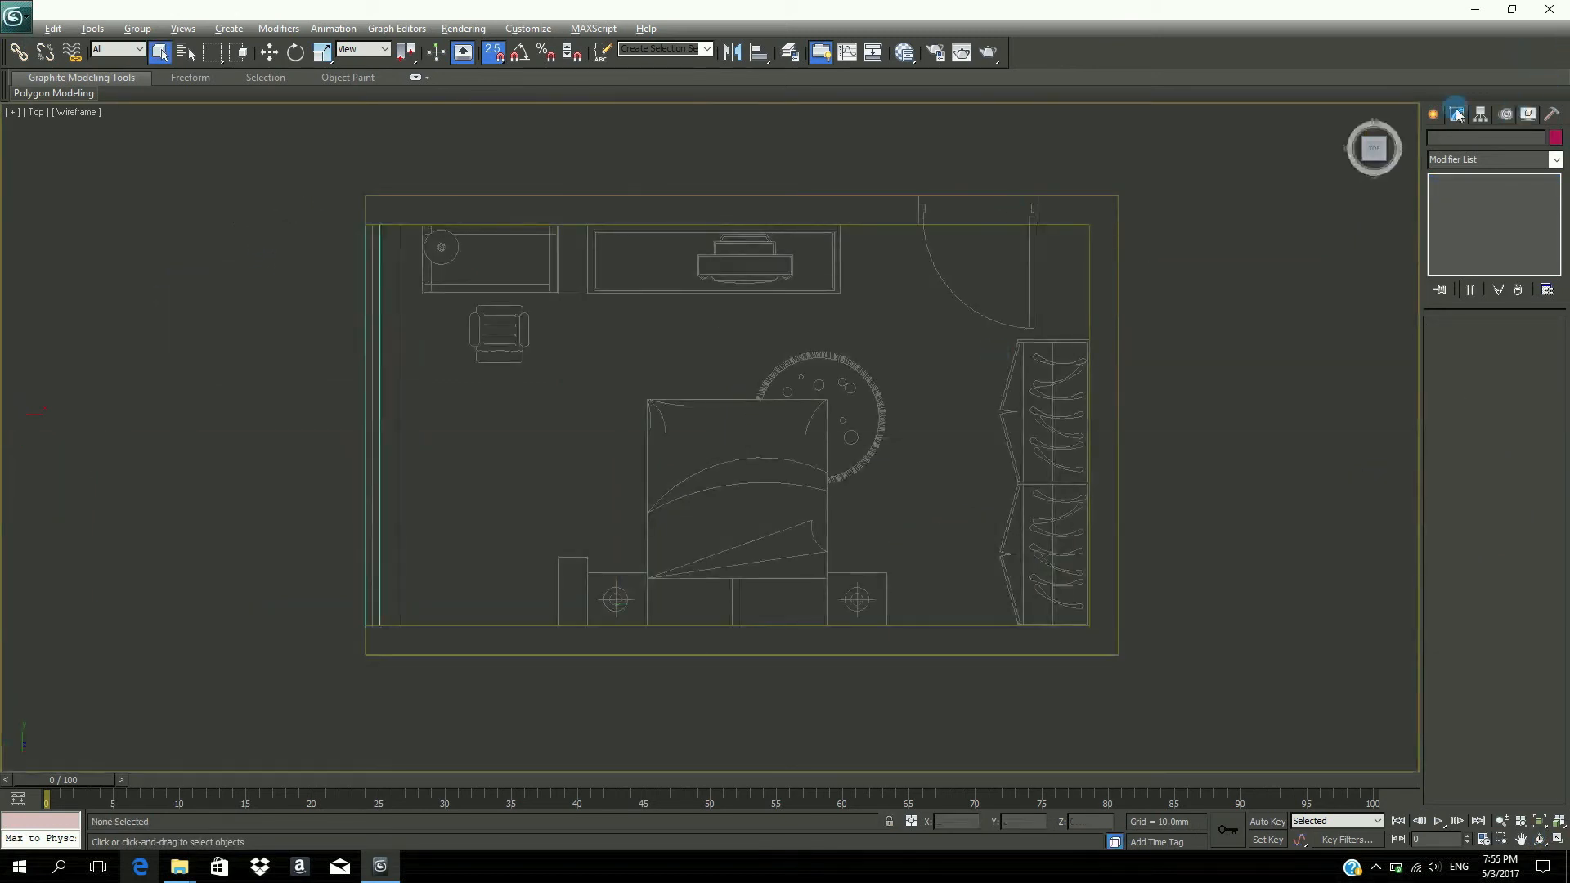
pyautogui.click(1437, 115)
pyautogui.click(1460, 140)
pyautogui.click(1527, 233)
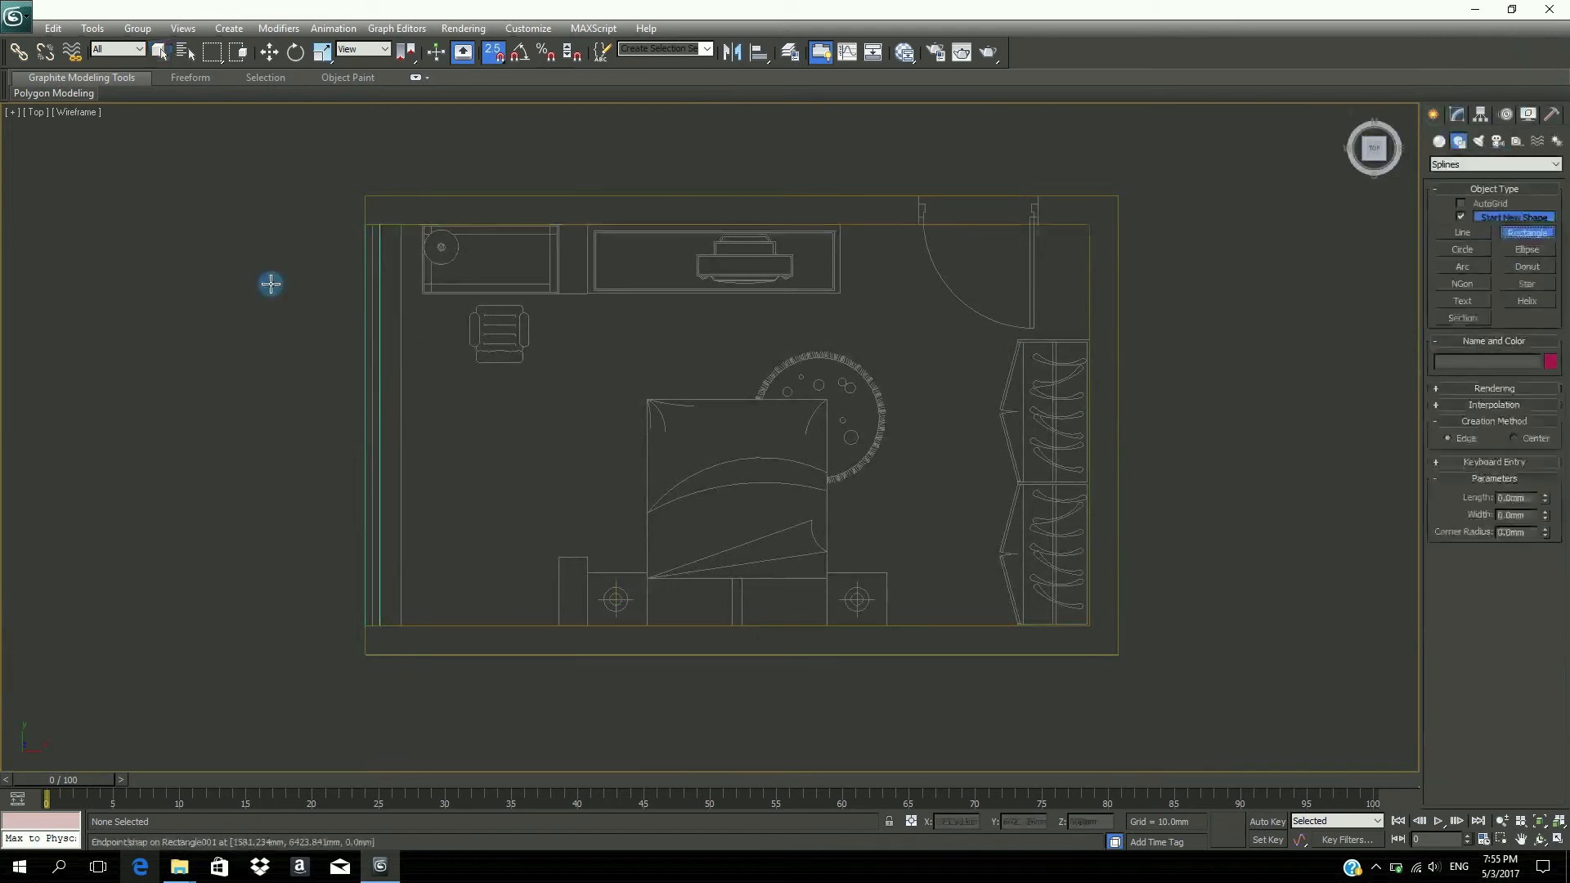
pyautogui.moveTo(363, 224); pyautogui.dragTo(375, 615)
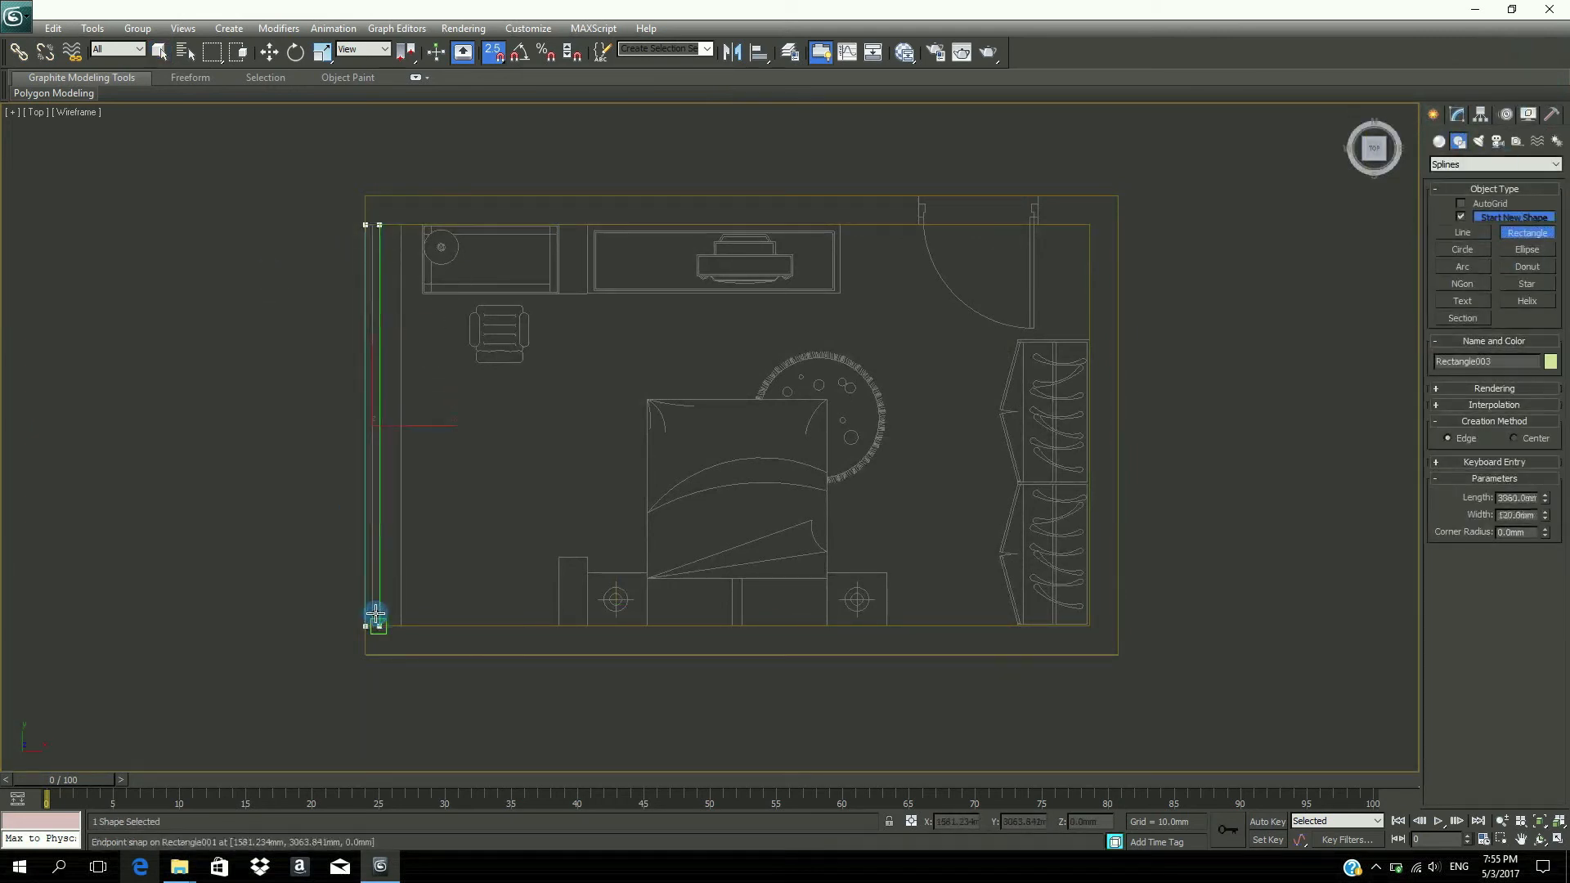
# - Extrude the new window strip rectangle by 3000 mm to close the open side of the room
pyautogui.click(1458, 113)
pyautogui.click(1556, 160)
pyautogui.scroll(-2, 1497, 491)
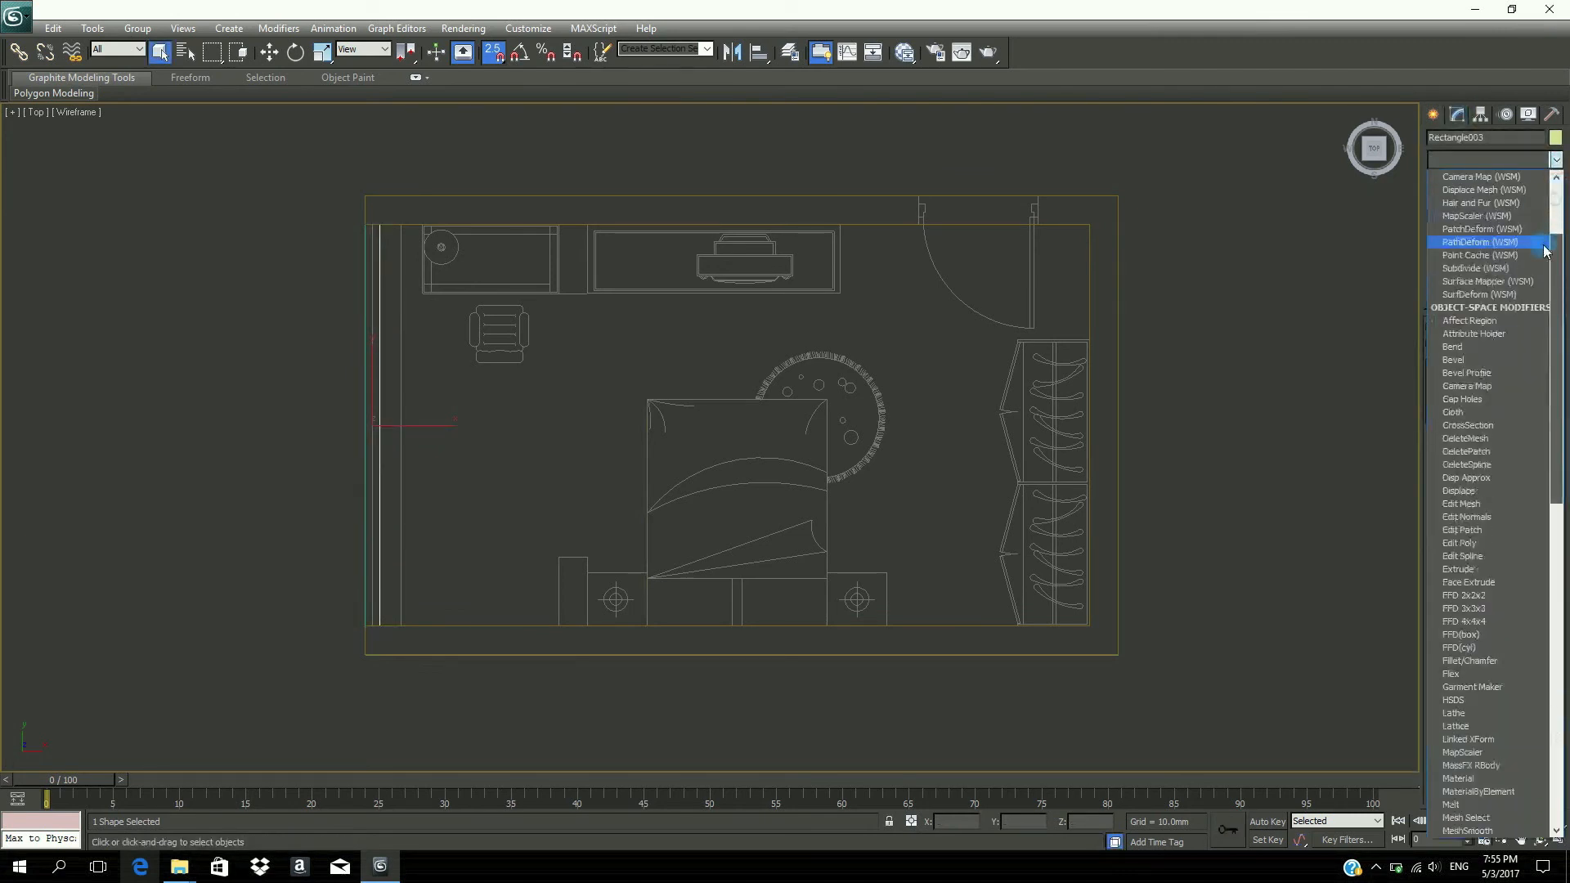
pyautogui.click(1493, 571)
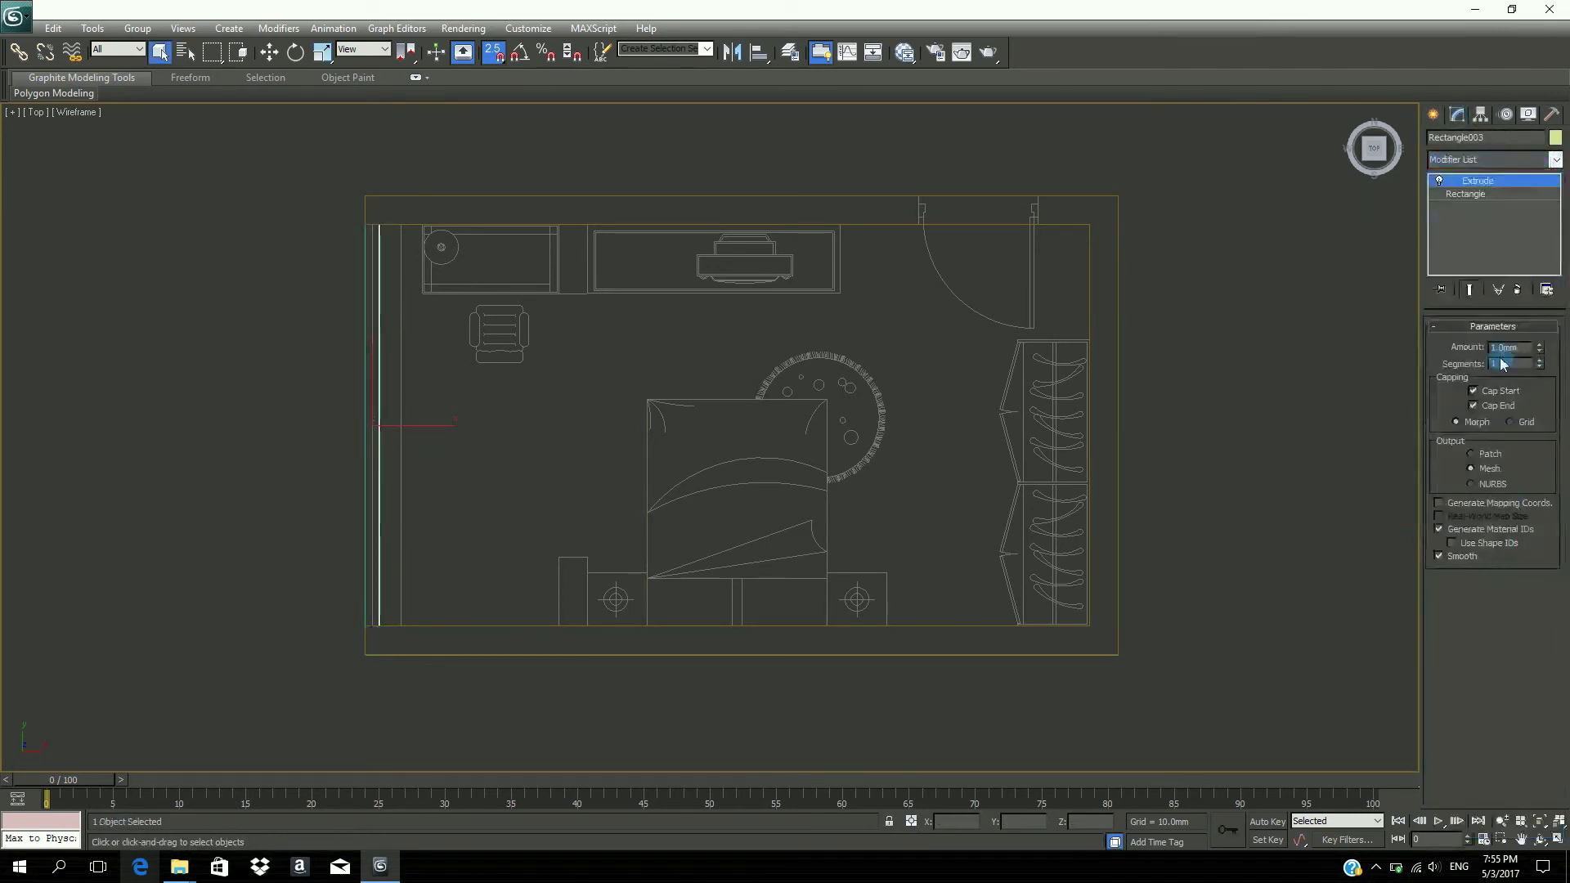
pyautogui.doubleClick(1517, 347)
pyautogui.write('3000')
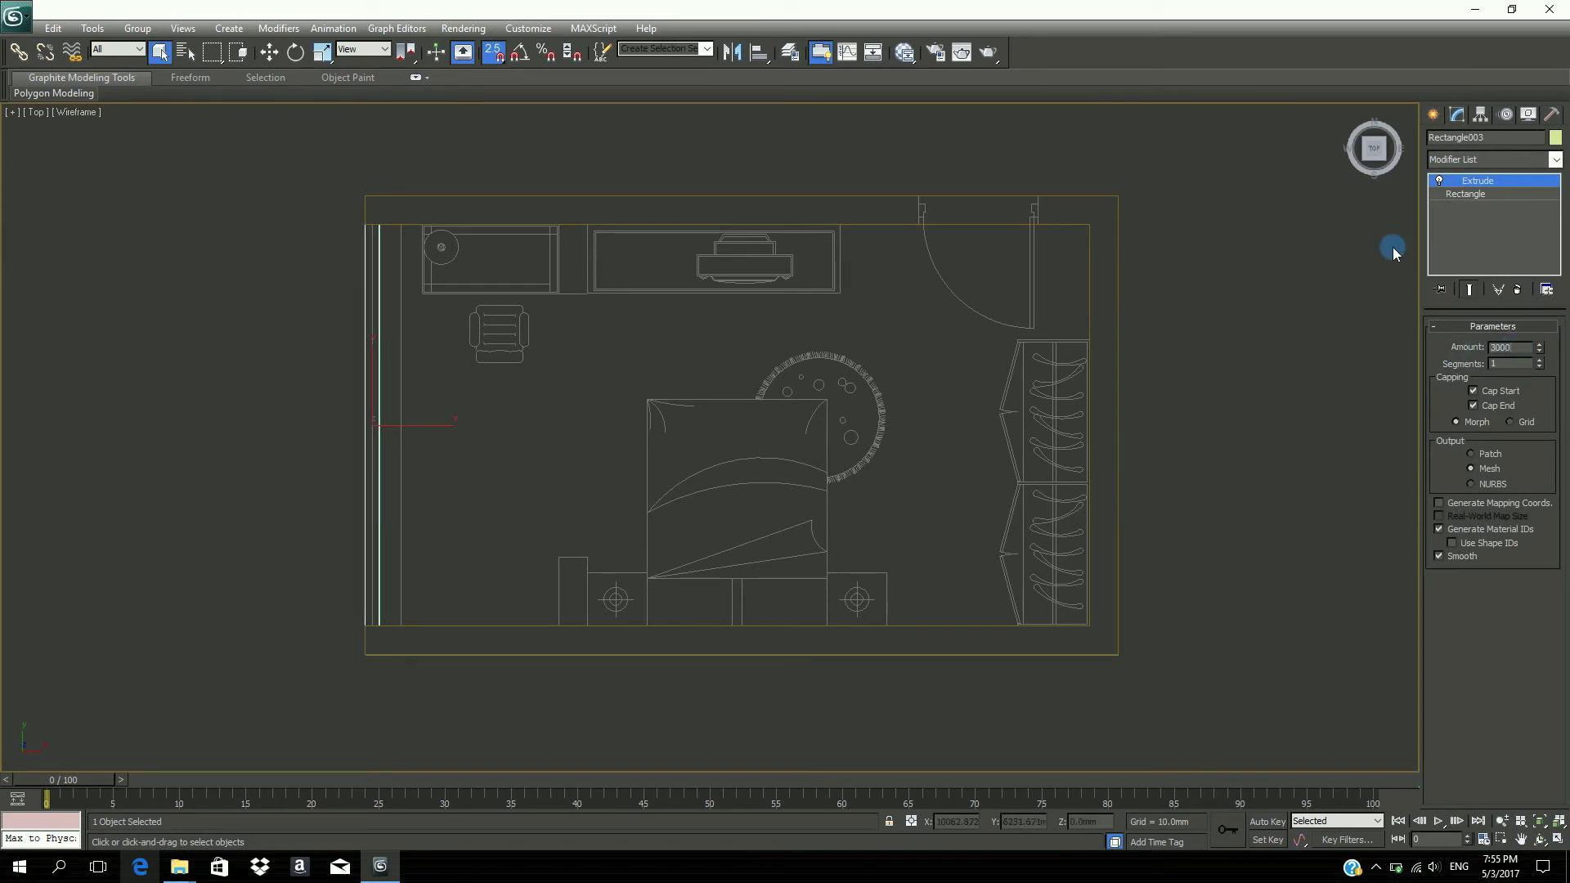
pyautogui.press('Return')
pyautogui.hotkey('alt', 'w')
pyautogui.click(1266, 556)
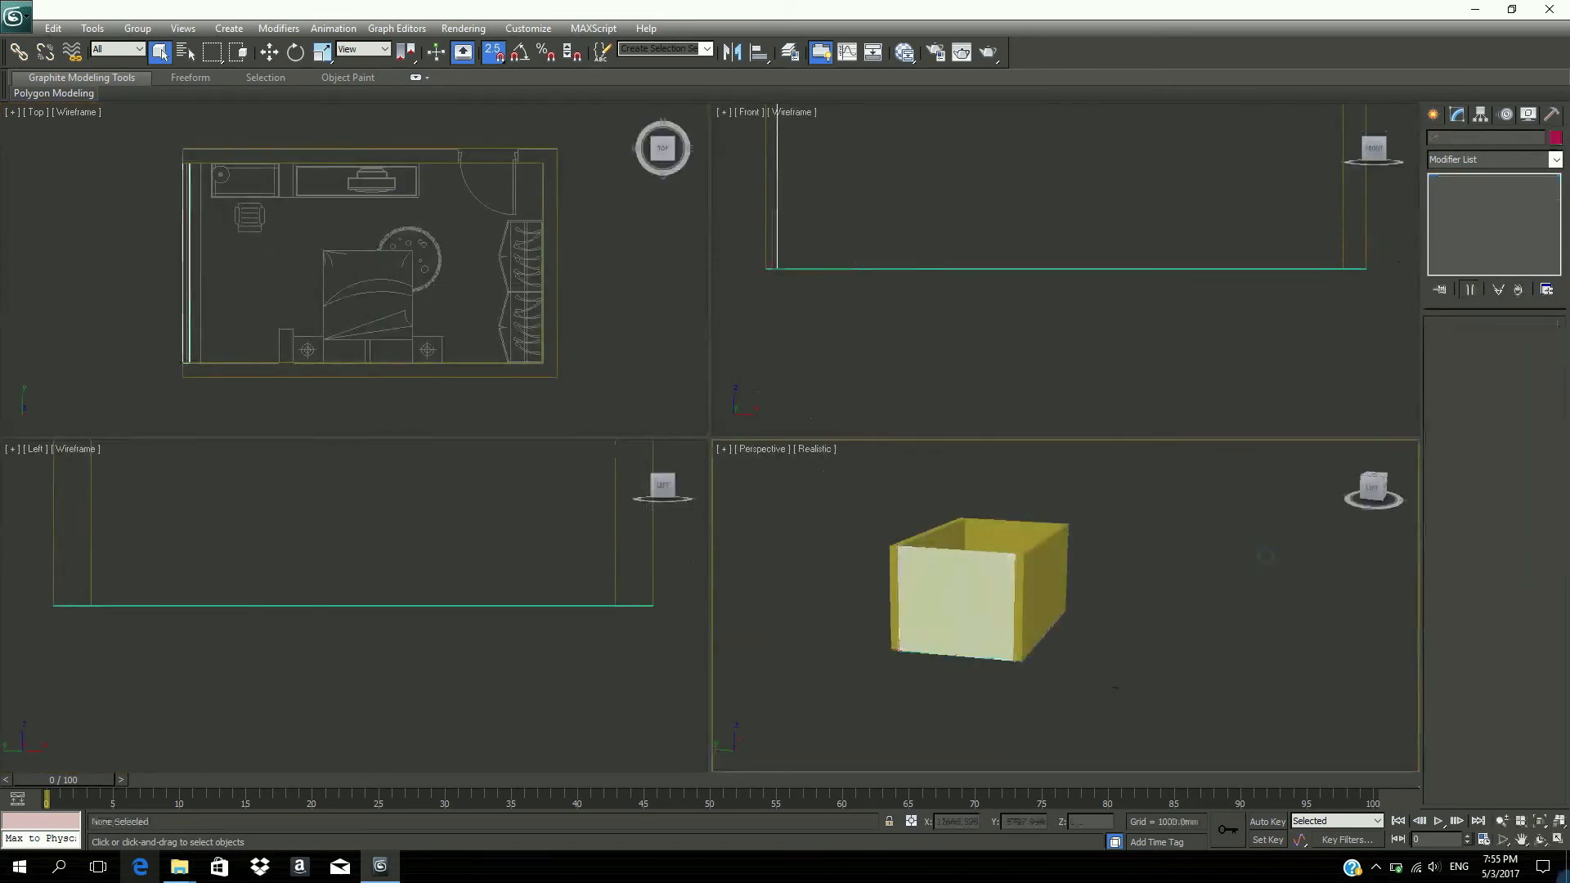
# - Orbit the Perspective view to look down into the room and examine the walls and floor slab
pyautogui.click(576, 343)
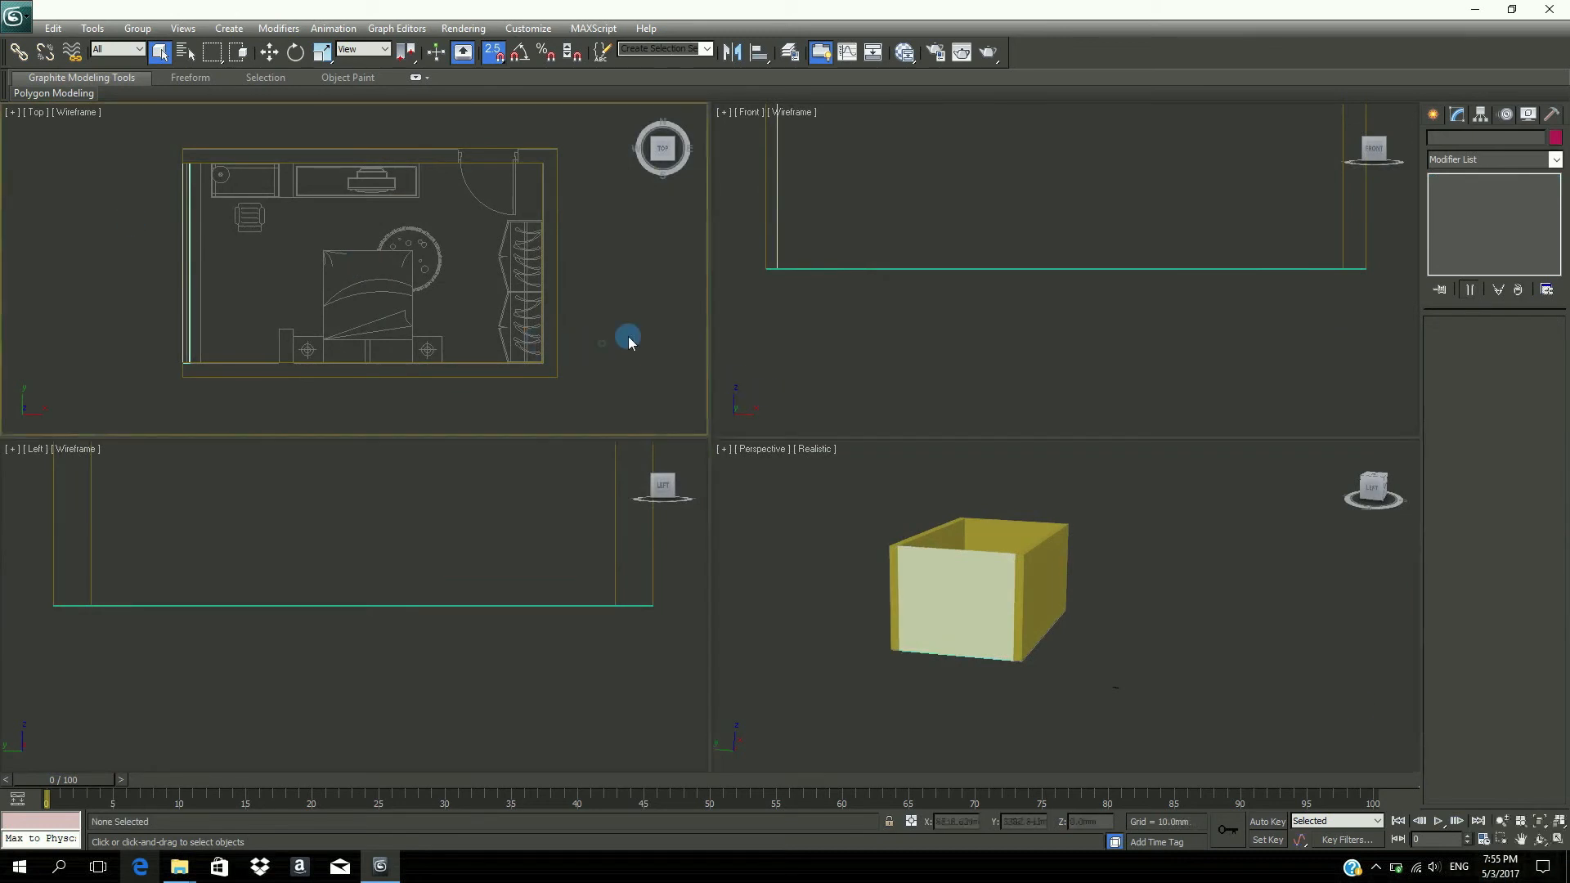
pyautogui.click(846, 268)
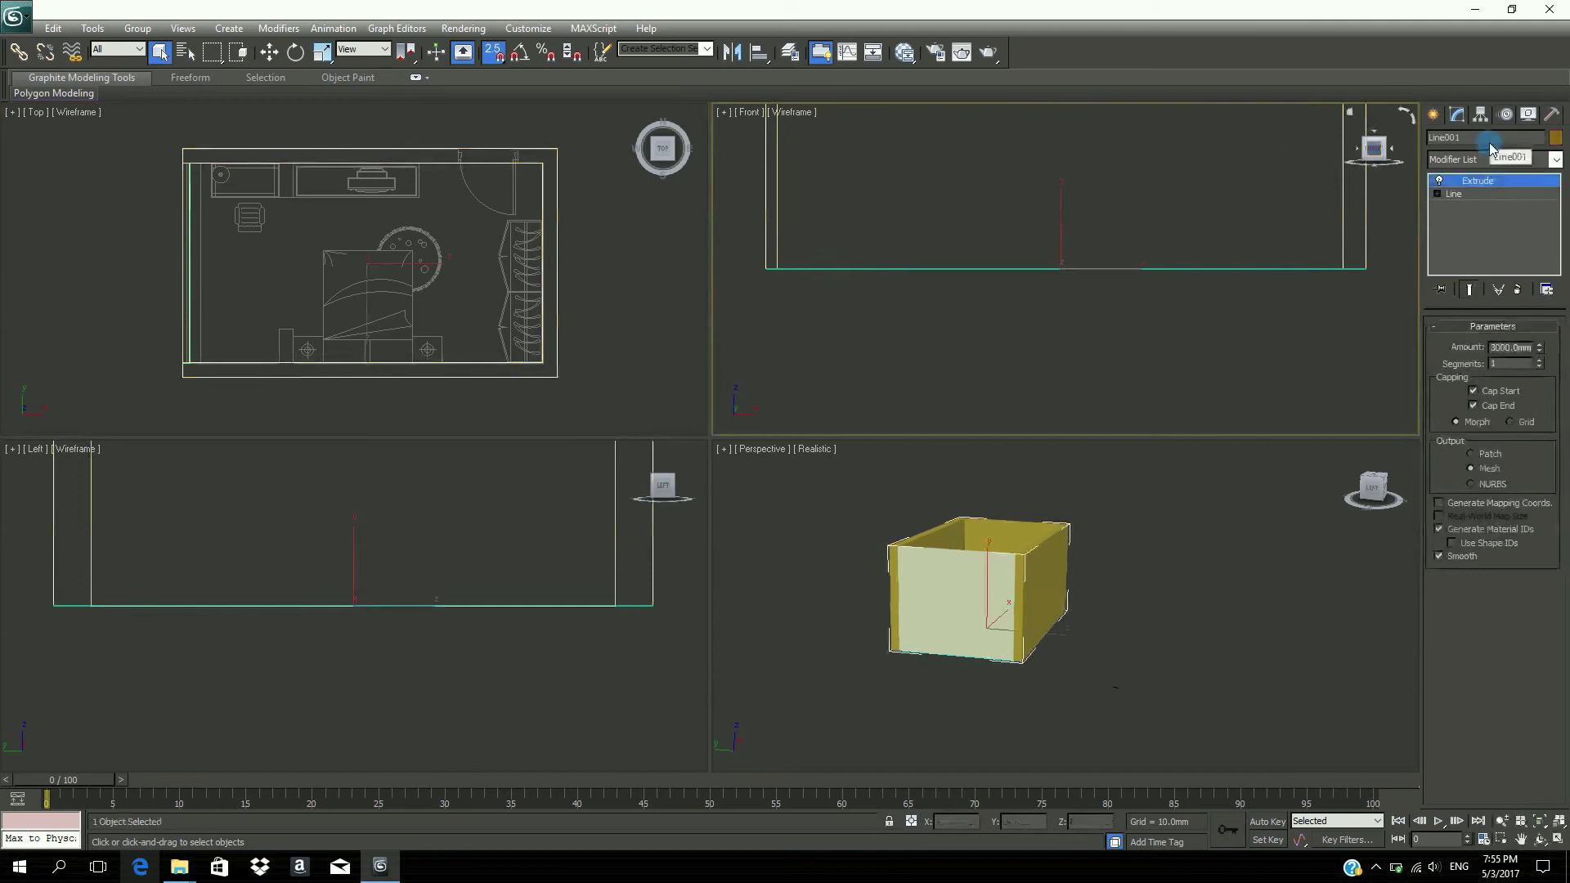
pyautogui.click(1410, 115)
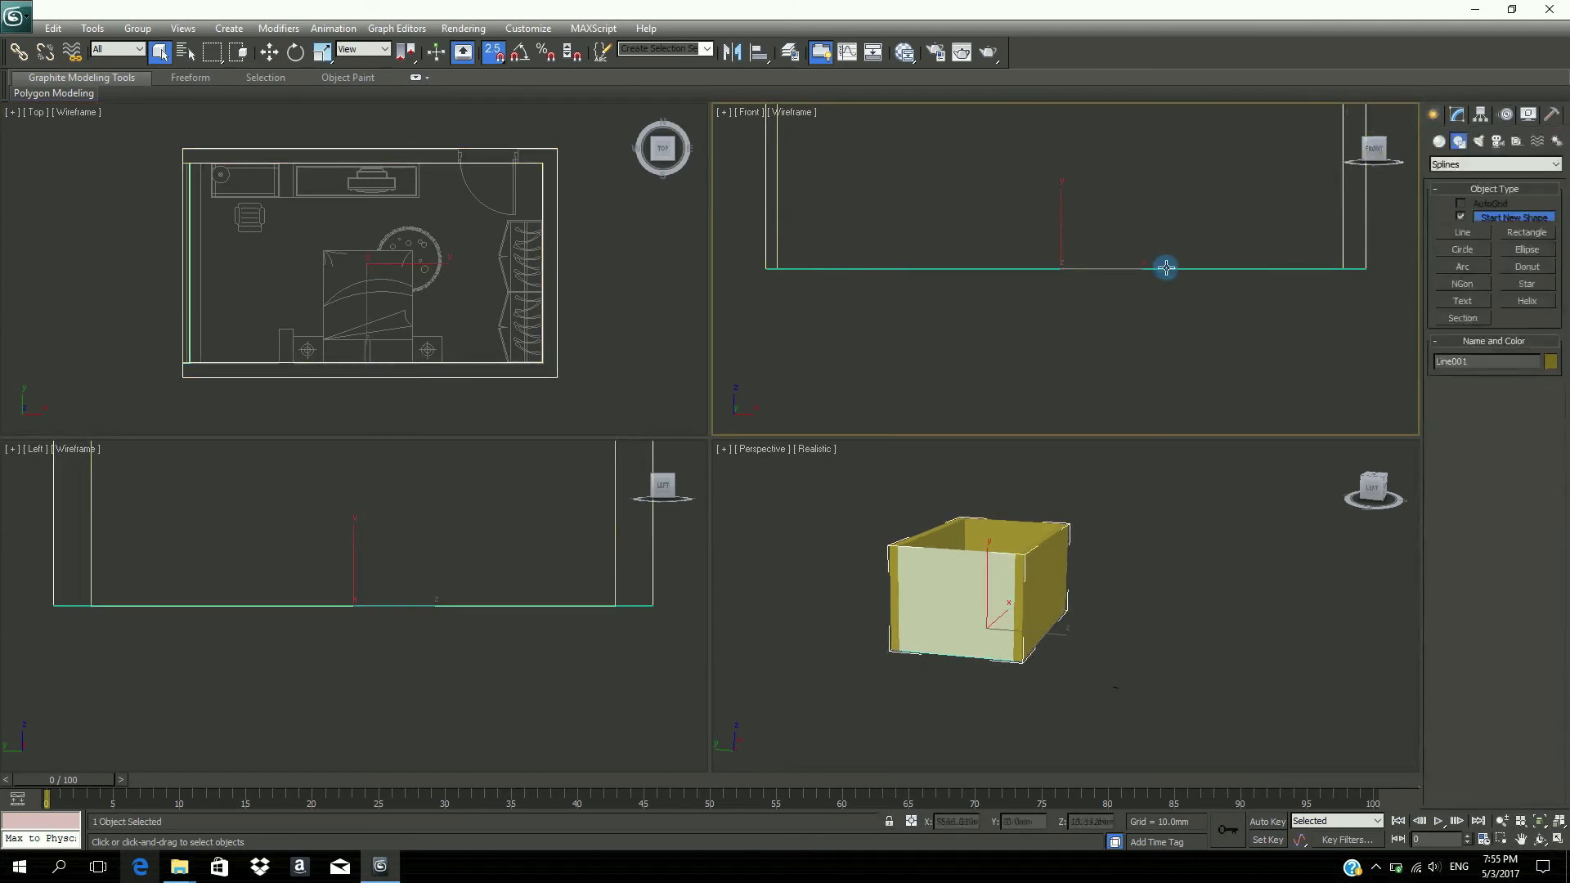
pyautogui.click(1541, 840)
pyautogui.moveTo(1040, 545); pyautogui.dragTo(957, 619)
pyautogui.rightClick(930, 623)
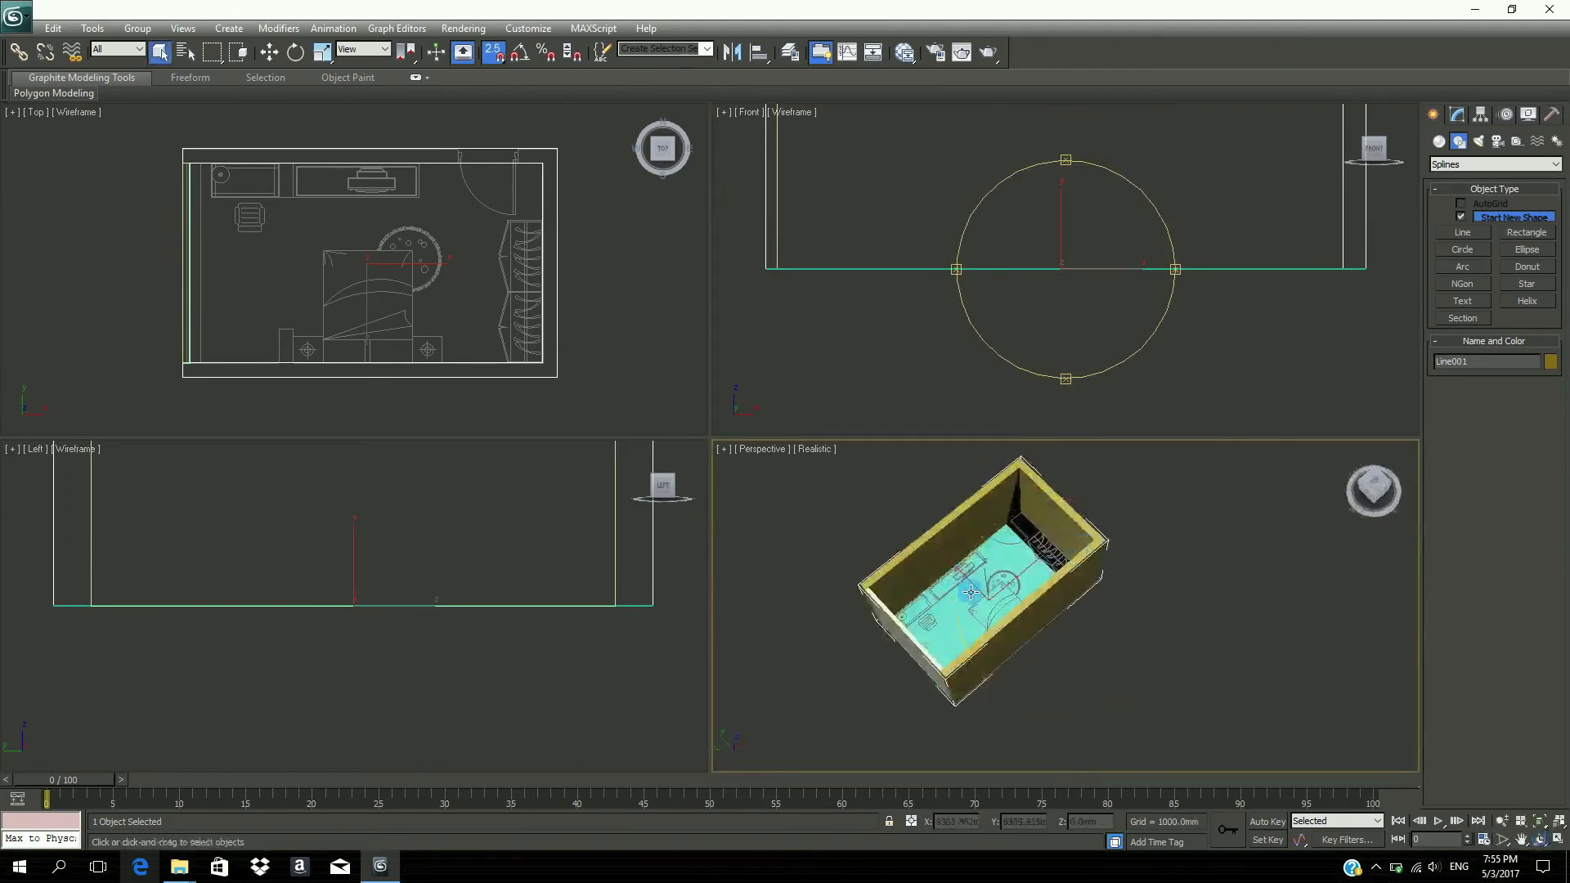
pyautogui.click(969, 593)
pyautogui.click(813, 282)
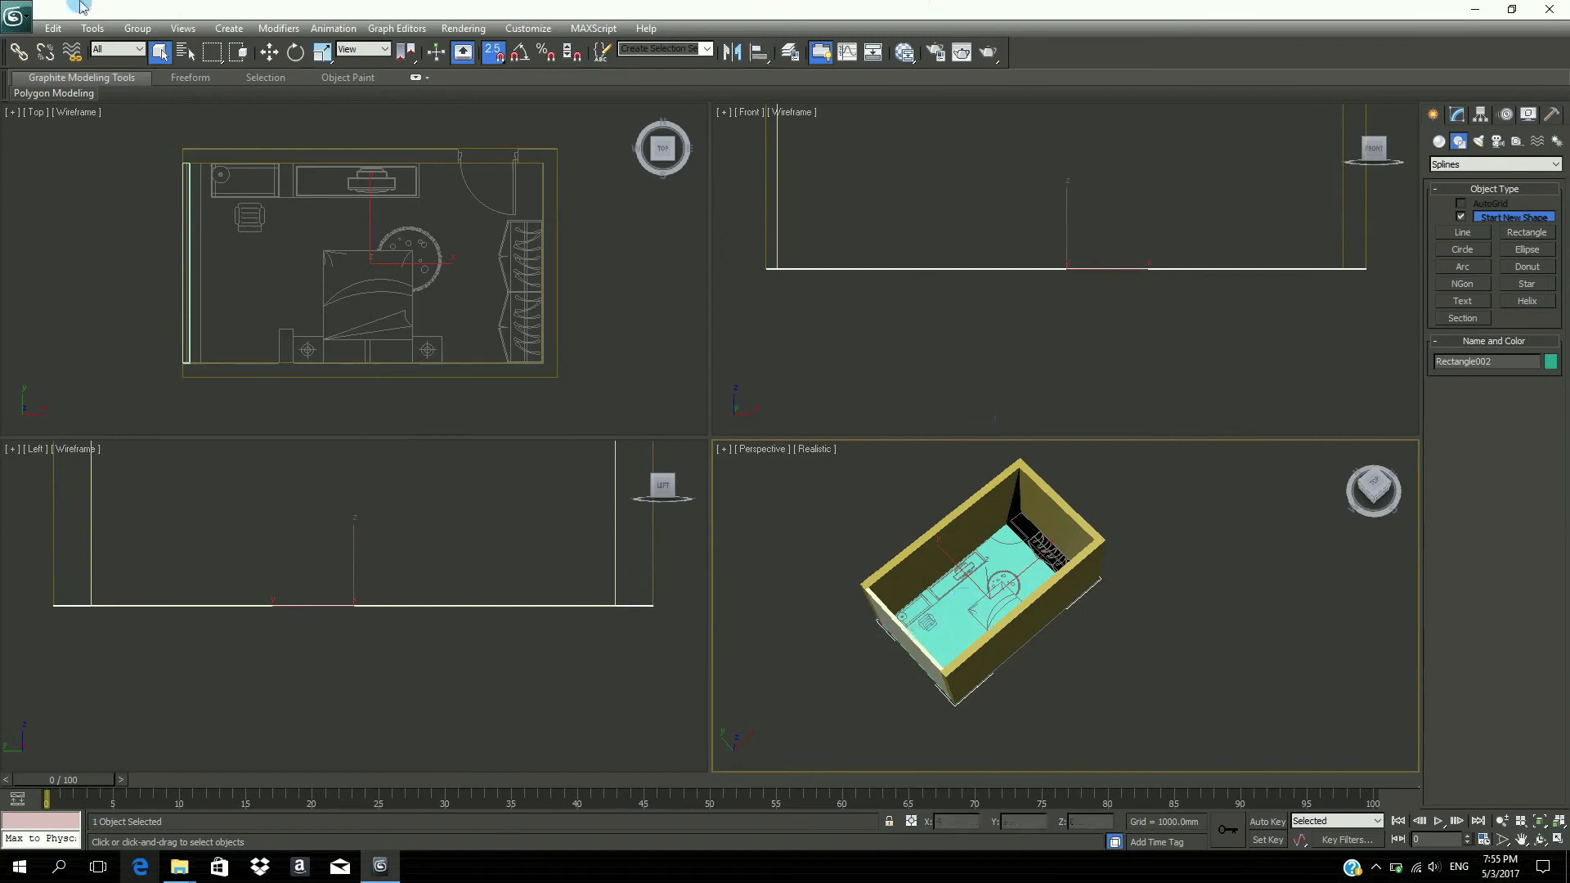
pyautogui.click(782, 801)
pyautogui.rightClick(864, 355)
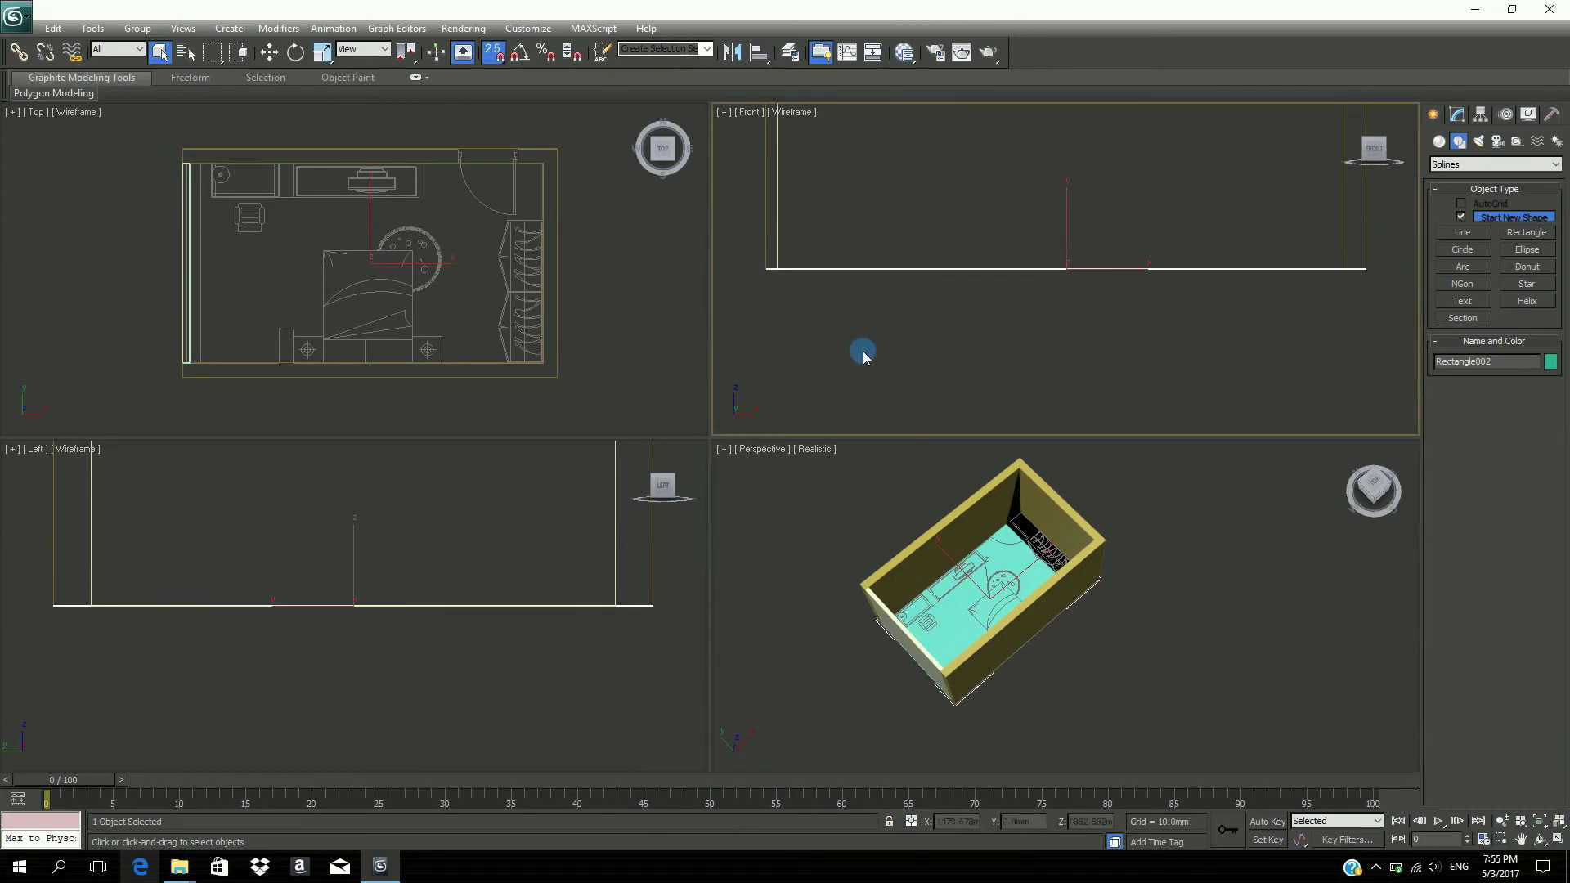
pyautogui.click(905, 470)
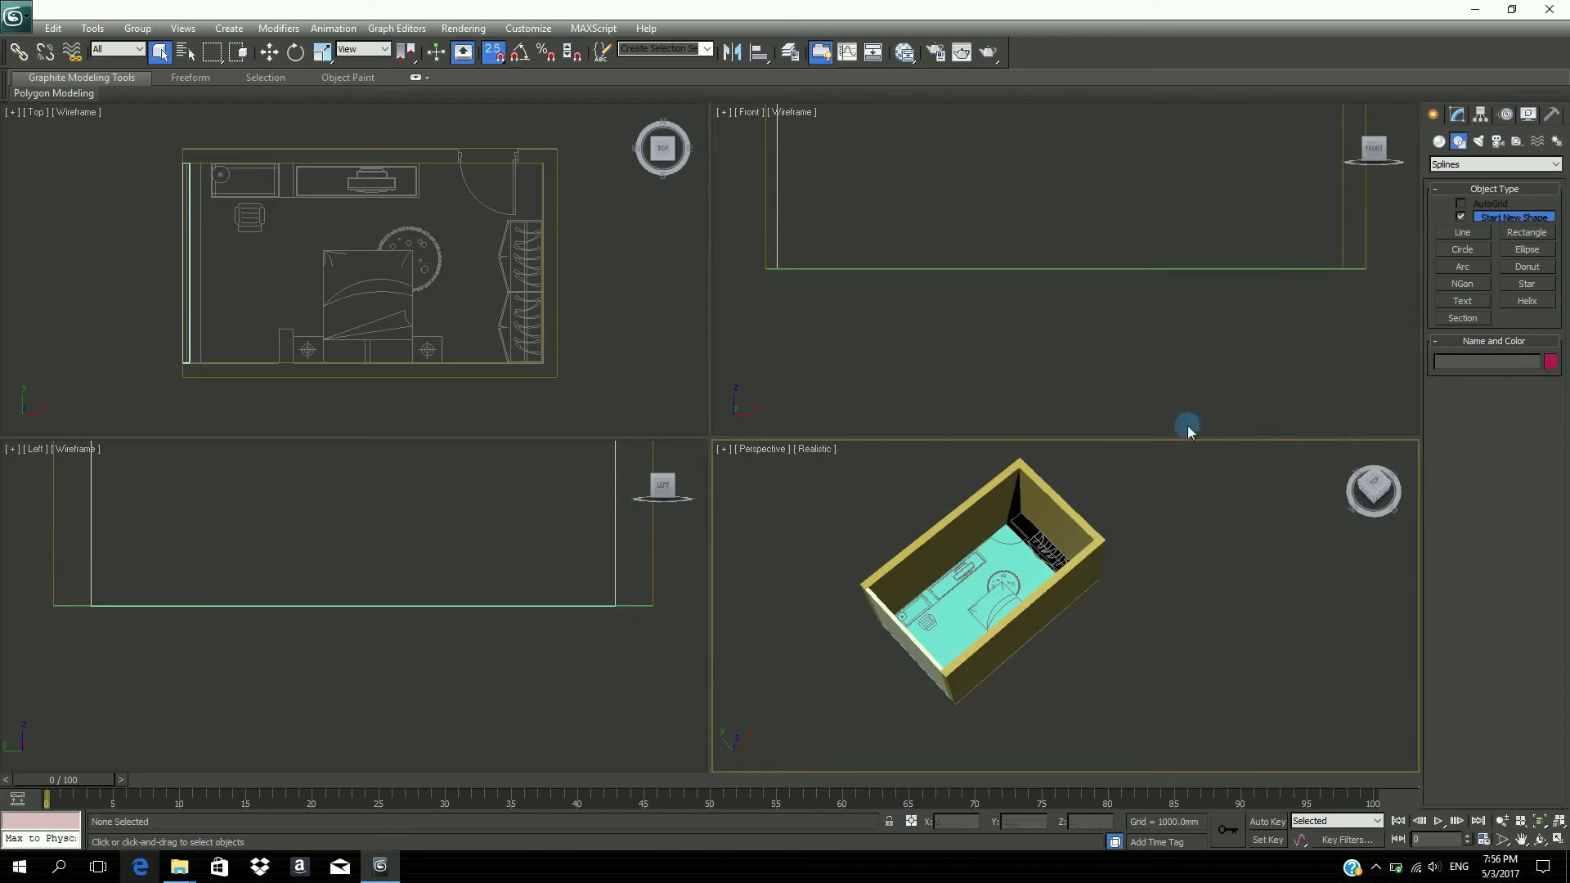
# - Clone the floor slab straight up in the Front view with snapping off, as one independent copy just above the wall tops
pyautogui.click(971, 587)
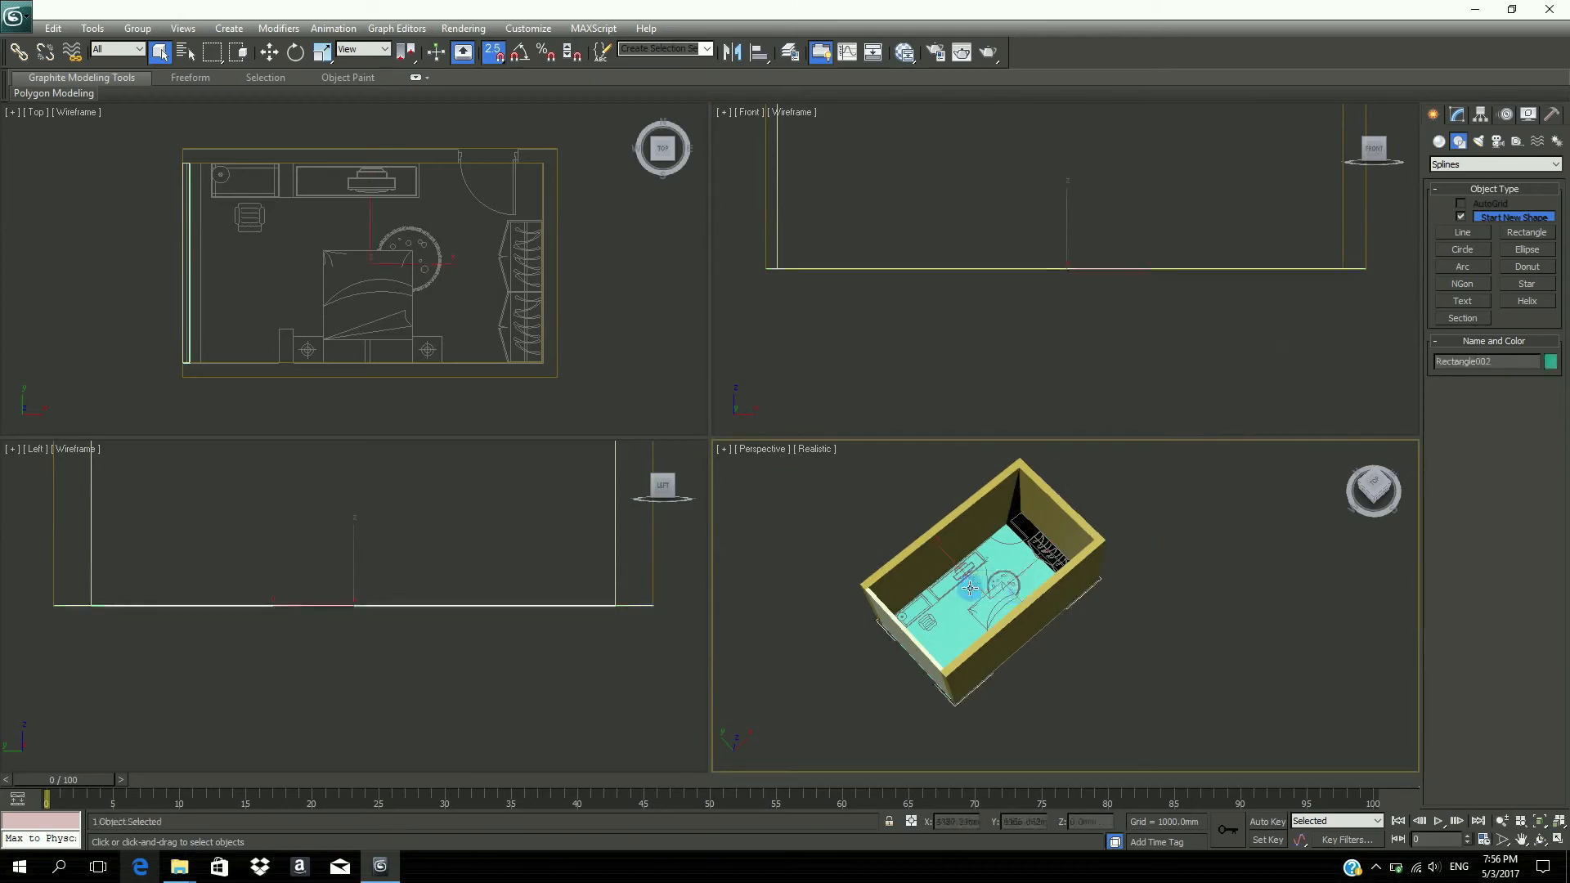
pyautogui.click(829, 339)
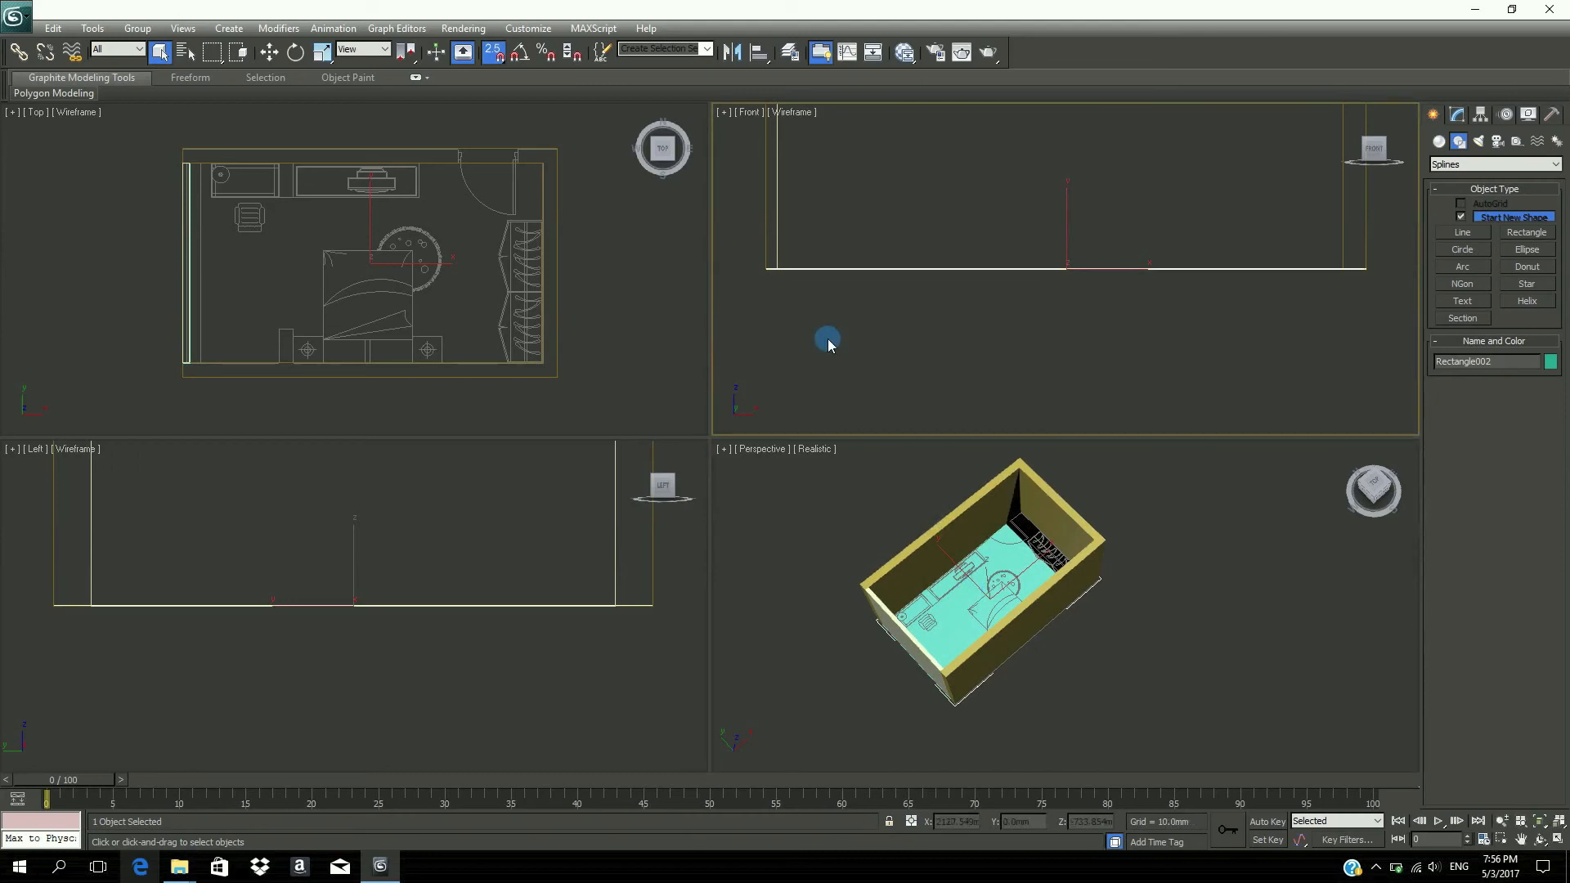
pyautogui.hotkey('alt', 'w')
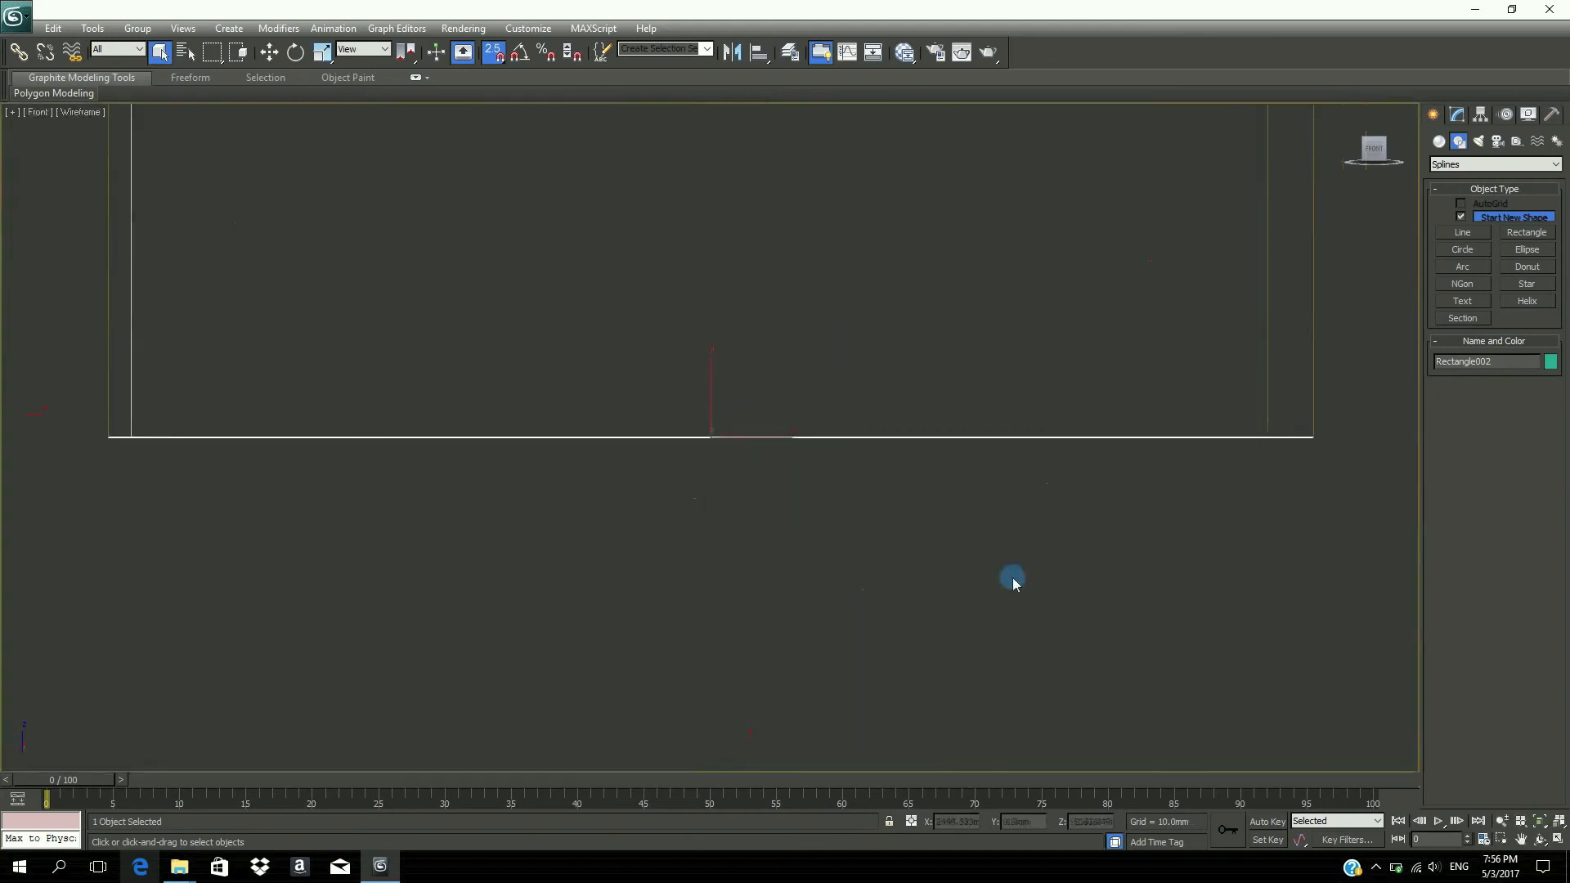
pyautogui.click(1501, 823)
pyautogui.moveTo(1202, 491); pyautogui.dragTo(1216, 561)
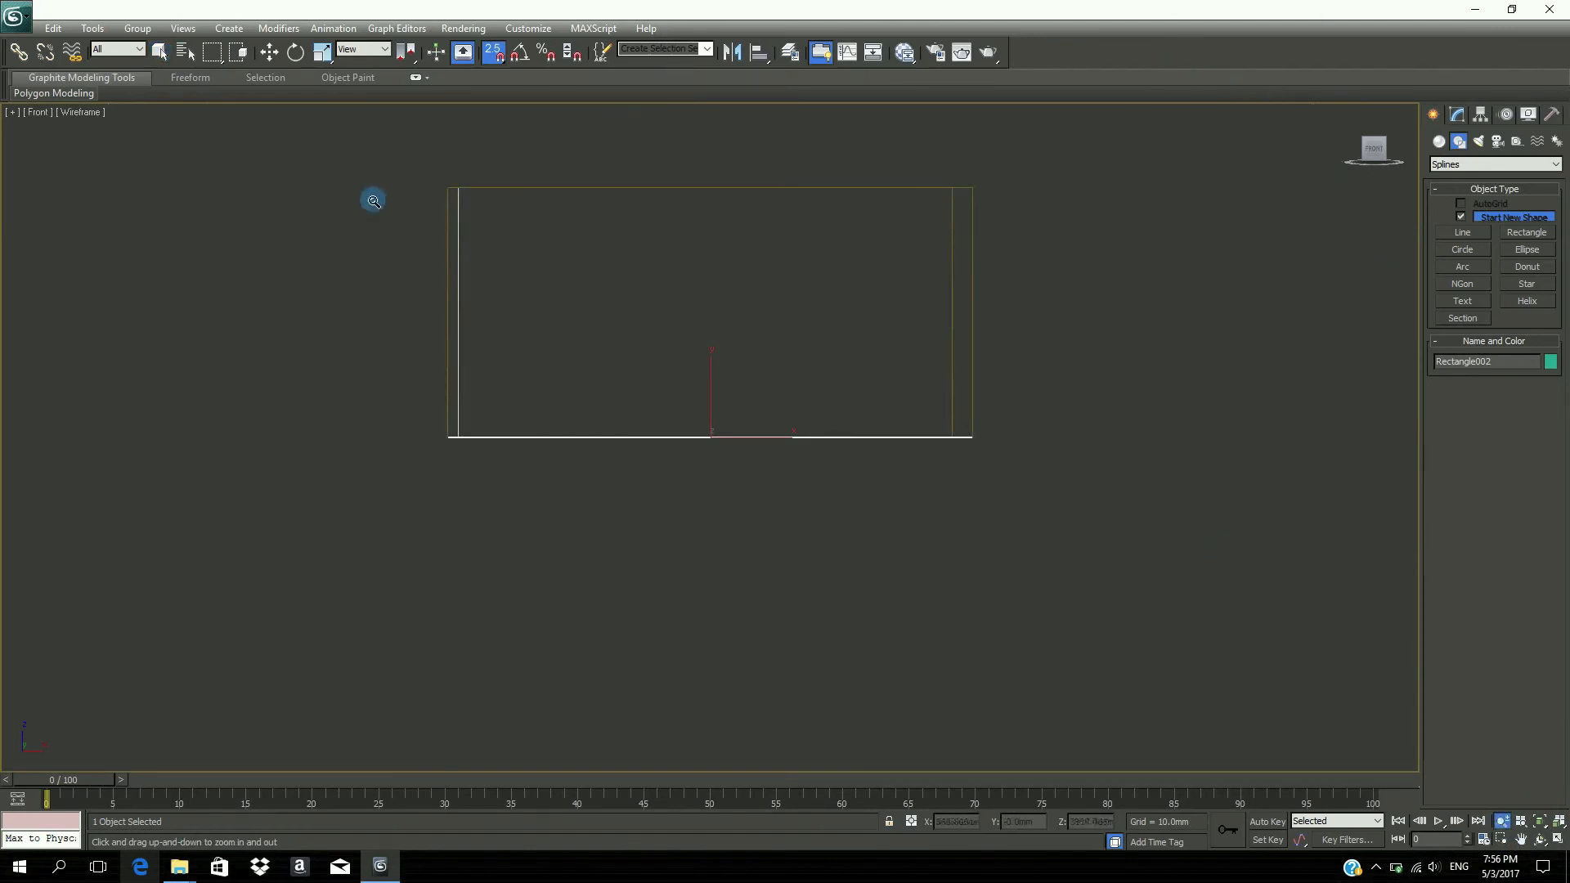
pyautogui.click(269, 51)
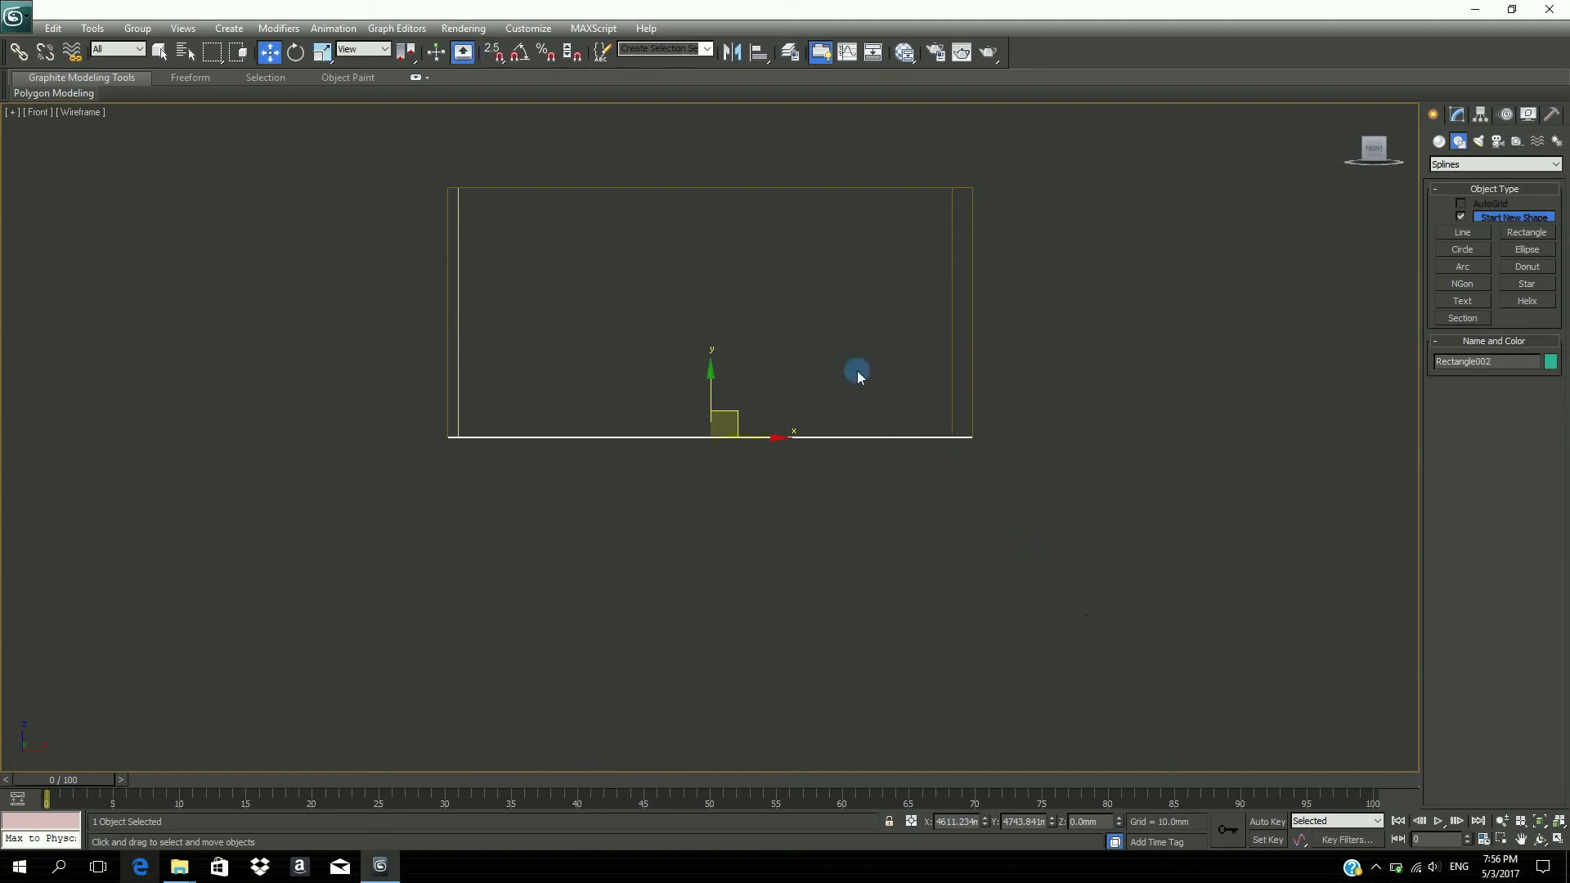
pyautogui.moveTo(708, 371)
pyautogui.keyDown('shift'); pyautogui.mouseDown()
pyautogui.moveTo(719, 99)
pyautogui.moveTo(718, 112)
pyautogui.mouseUp(); pyautogui.keyUp('shift')
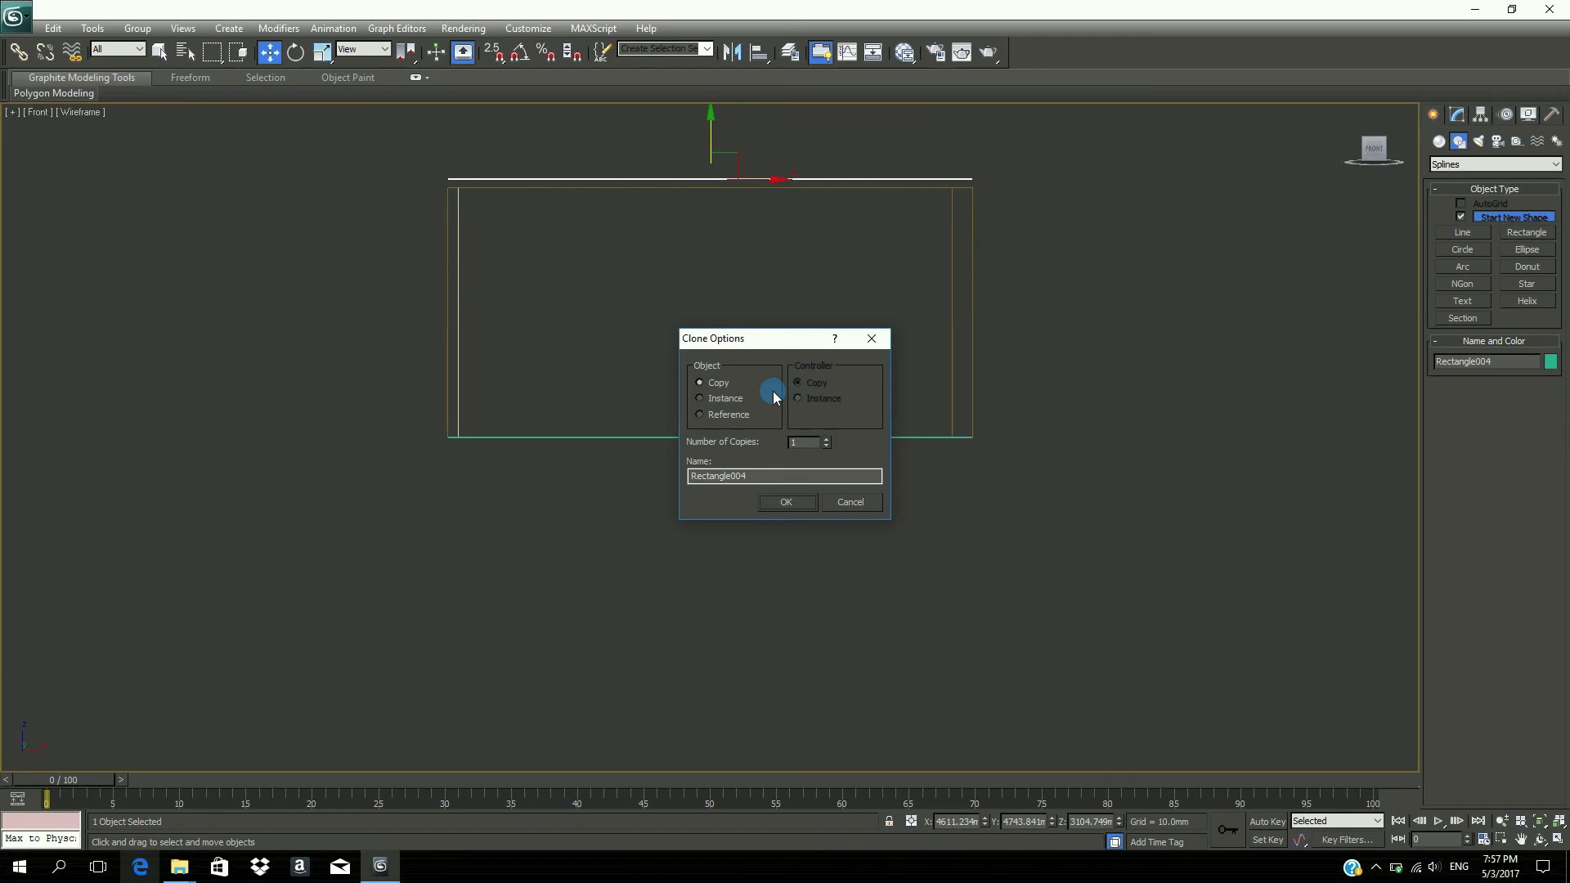
pyautogui.click(790, 502)
# - Set the copied slab's absolute world Z position to 3000 mm
pyautogui.rightClick(271, 55)
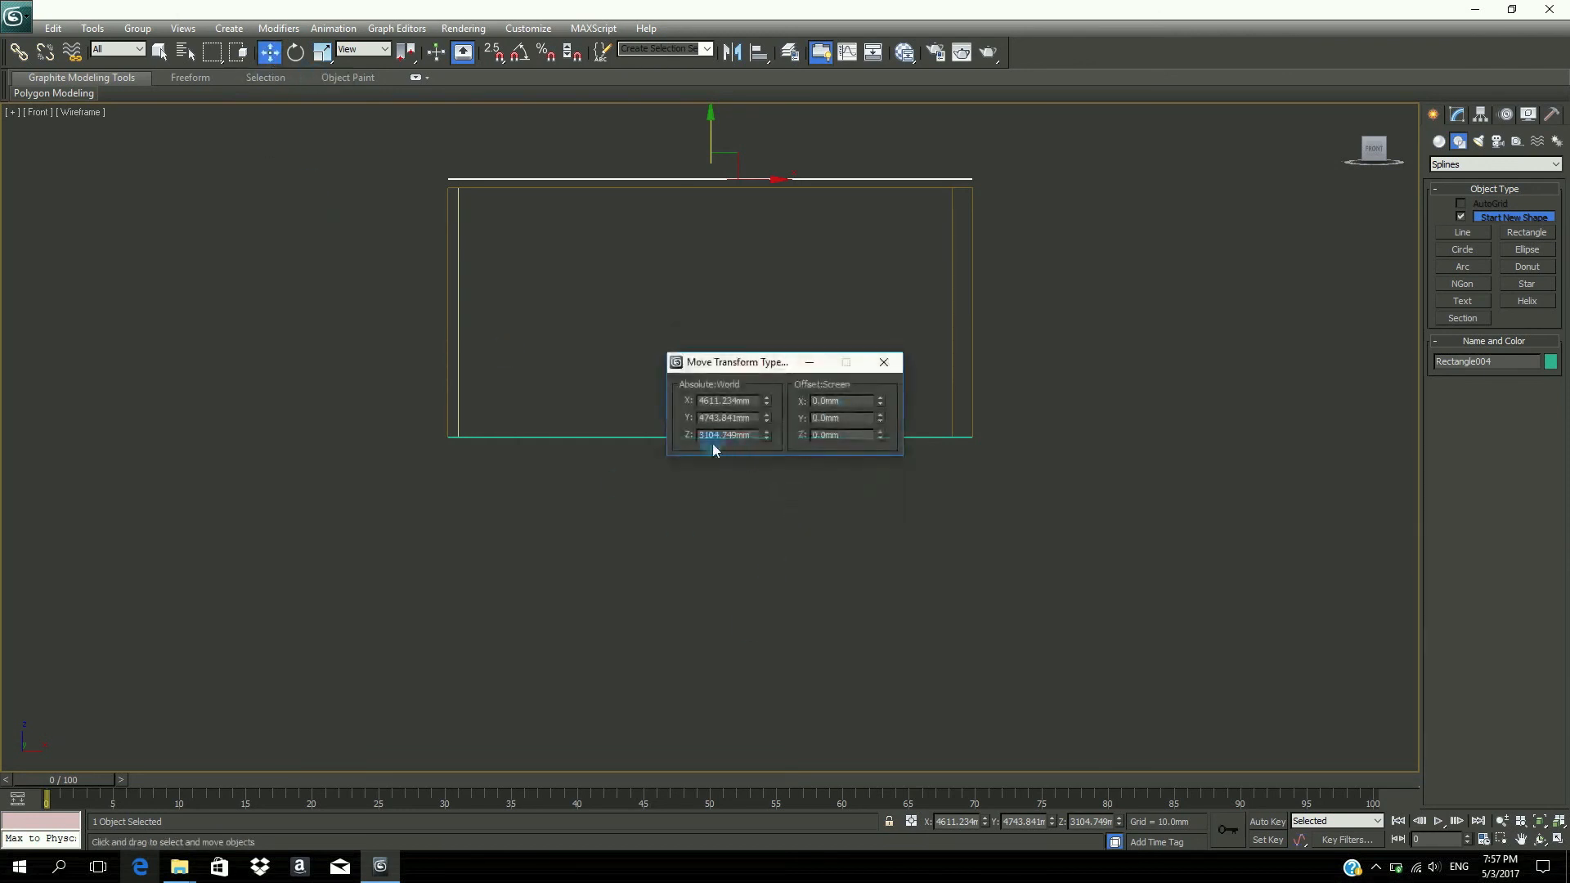
pyautogui.click(723, 434)
pyautogui.doubleClick(723, 434)
pyautogui.write('3000')
pyautogui.press('Return')
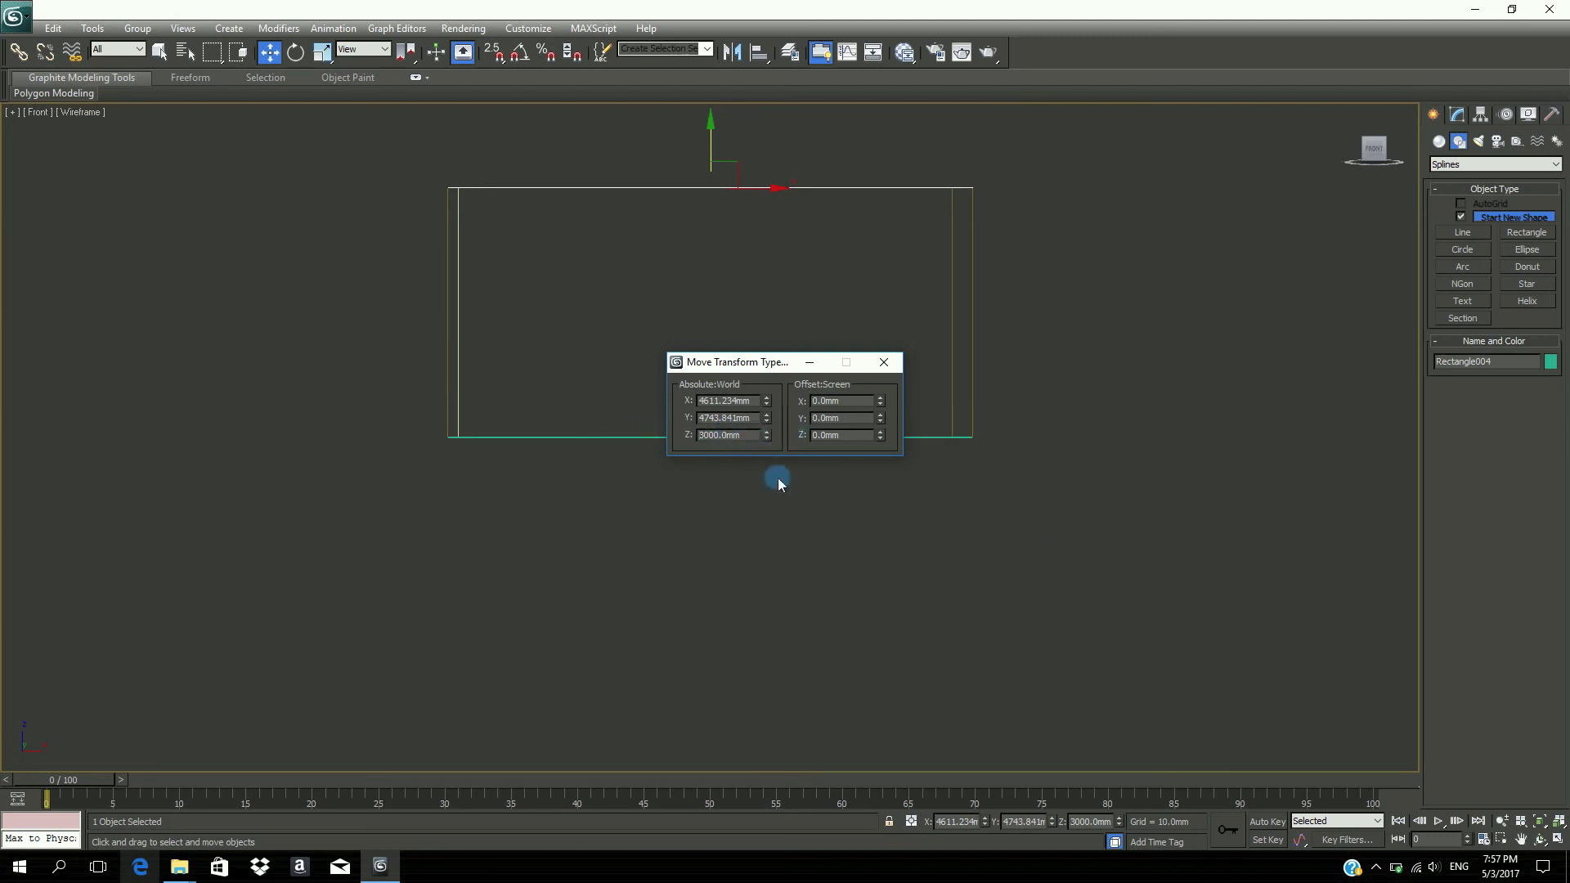
pyautogui.click(881, 364)
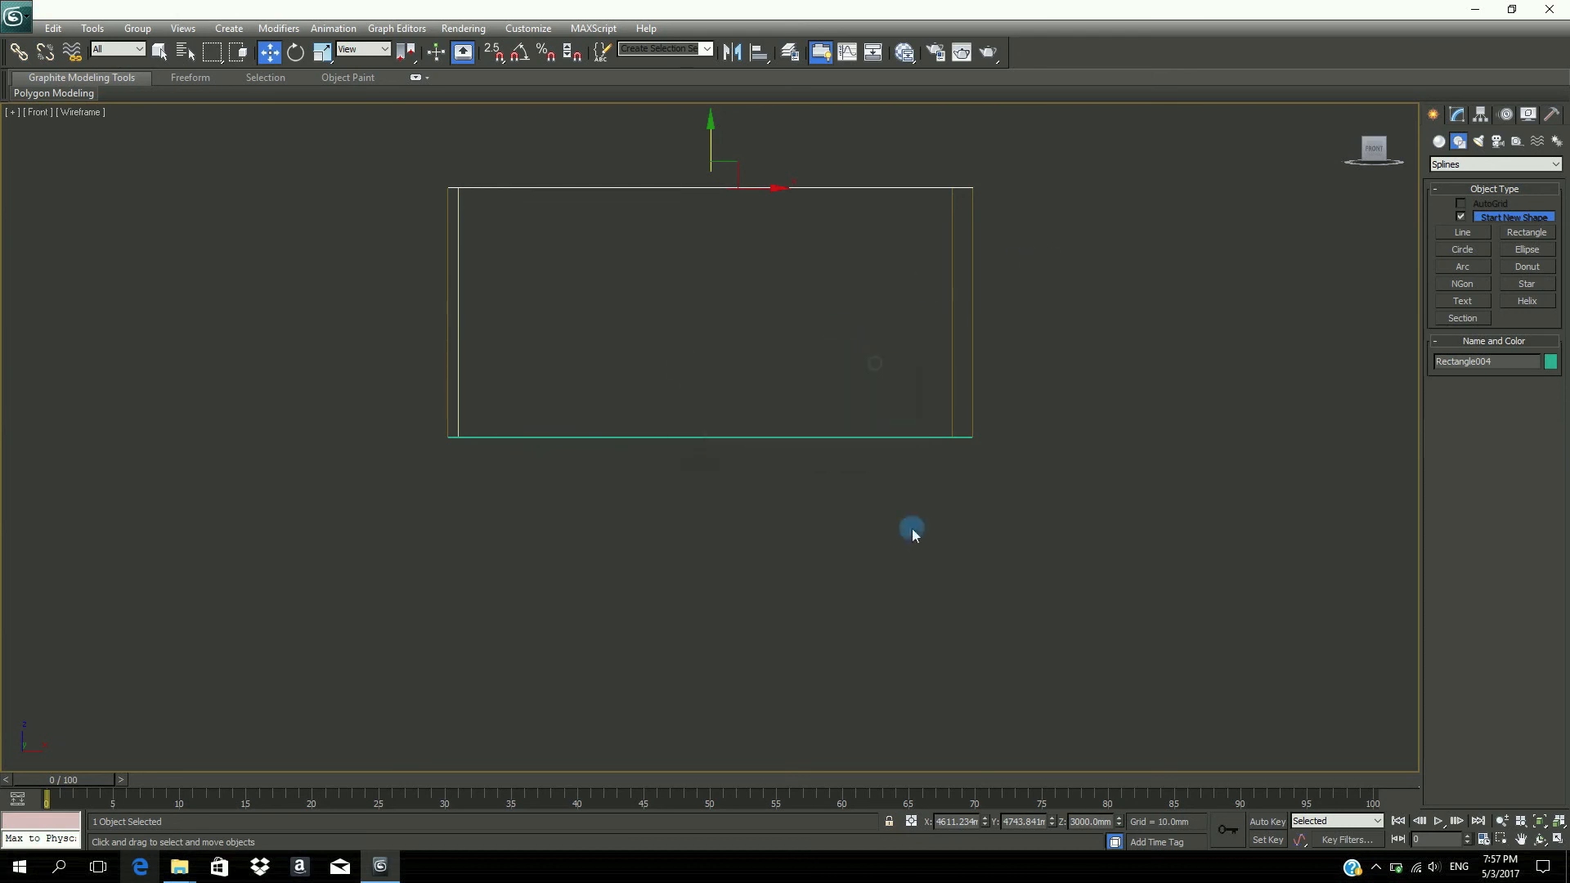
# - Orbit the Perspective view around the room to examine the ceiling slab on the walls from several sides
pyautogui.click(1522, 841)
pyautogui.moveTo(883, 400); pyautogui.dragTo(885, 430)
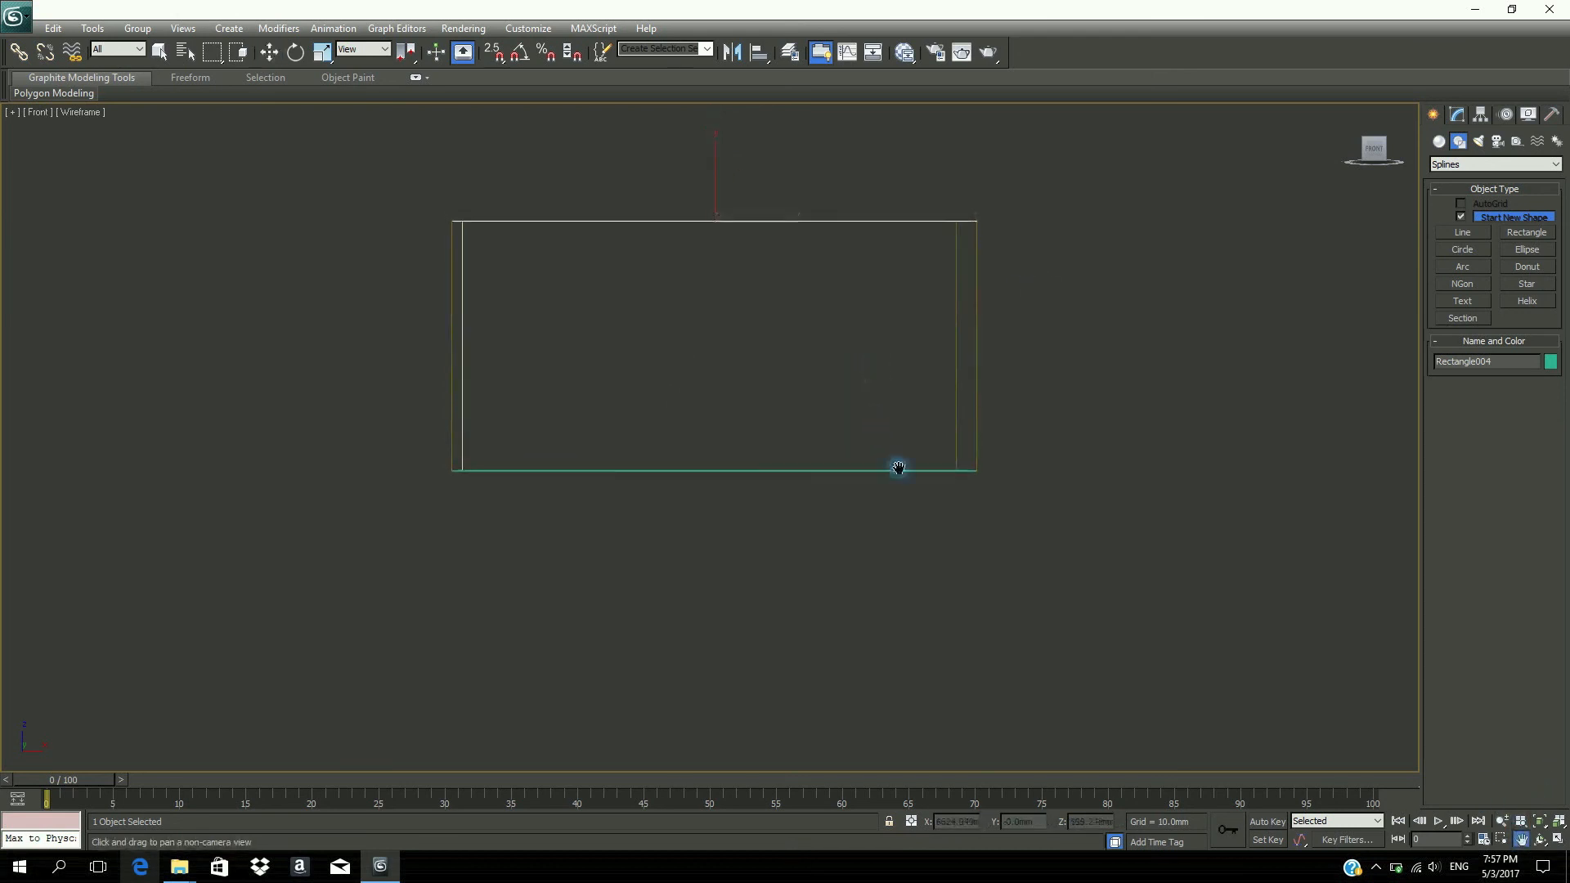
pyautogui.hotkey('alt', 'w')
pyautogui.click(1230, 603)
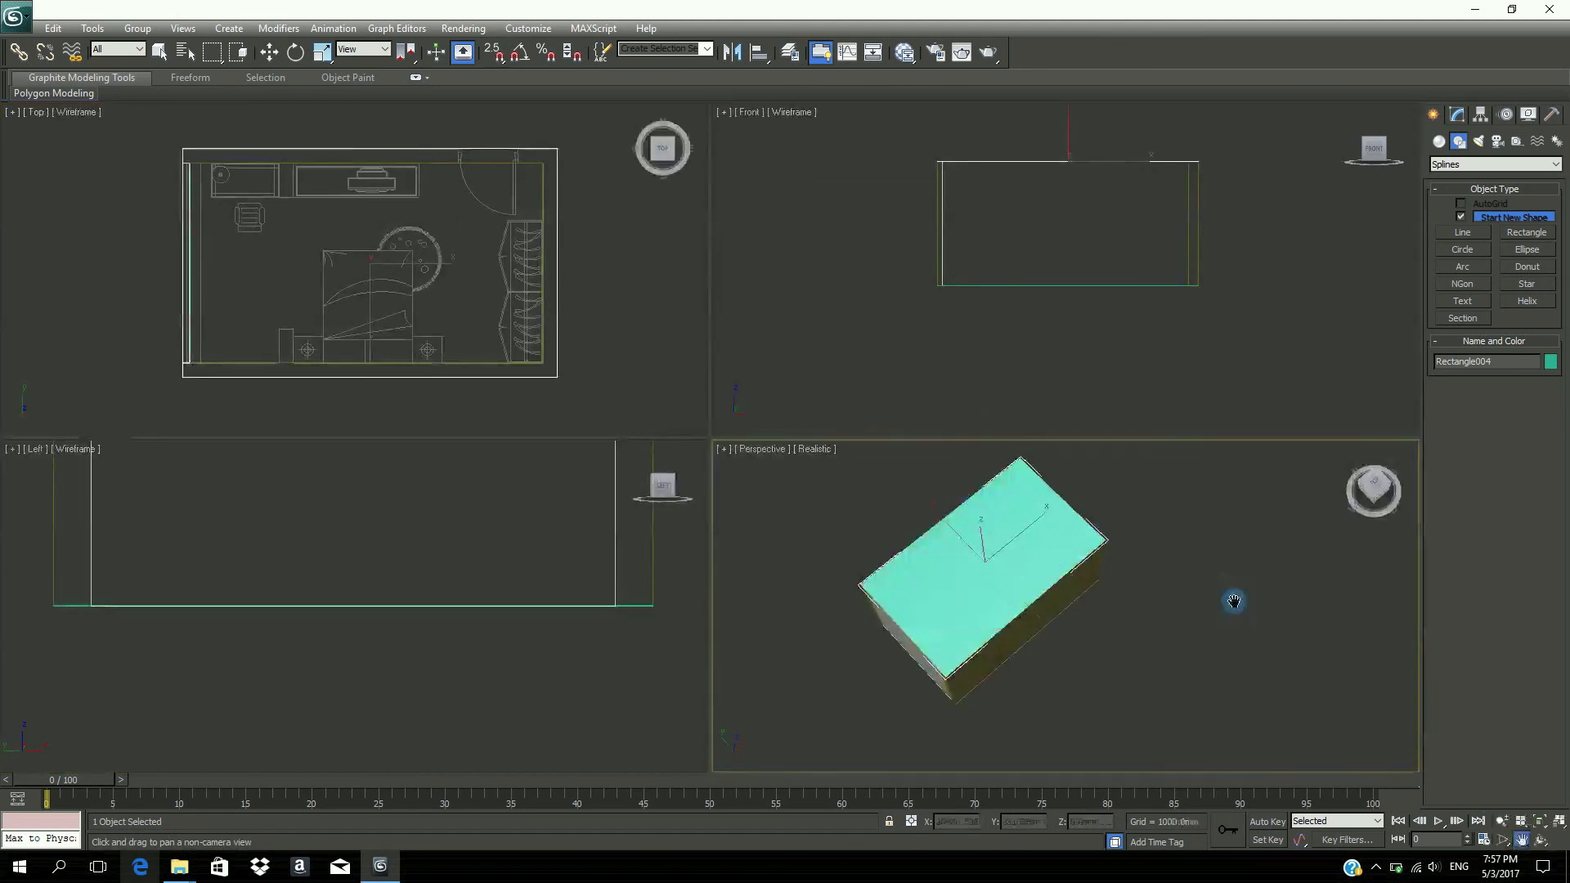
pyautogui.click(1540, 839)
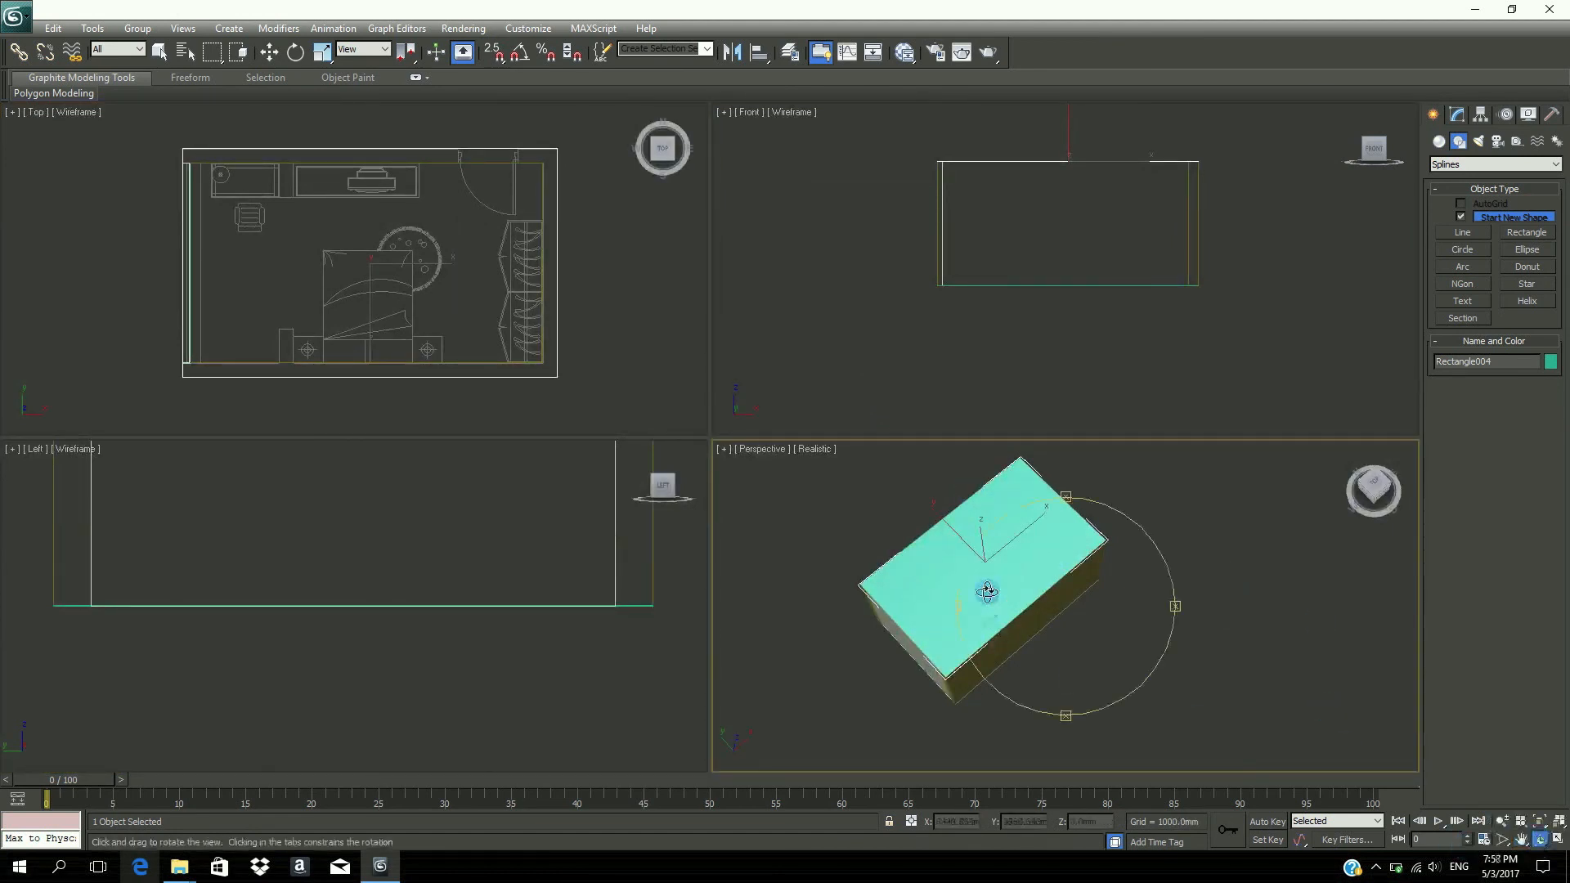
pyautogui.moveTo(987, 593); pyautogui.dragTo(1029, 566)
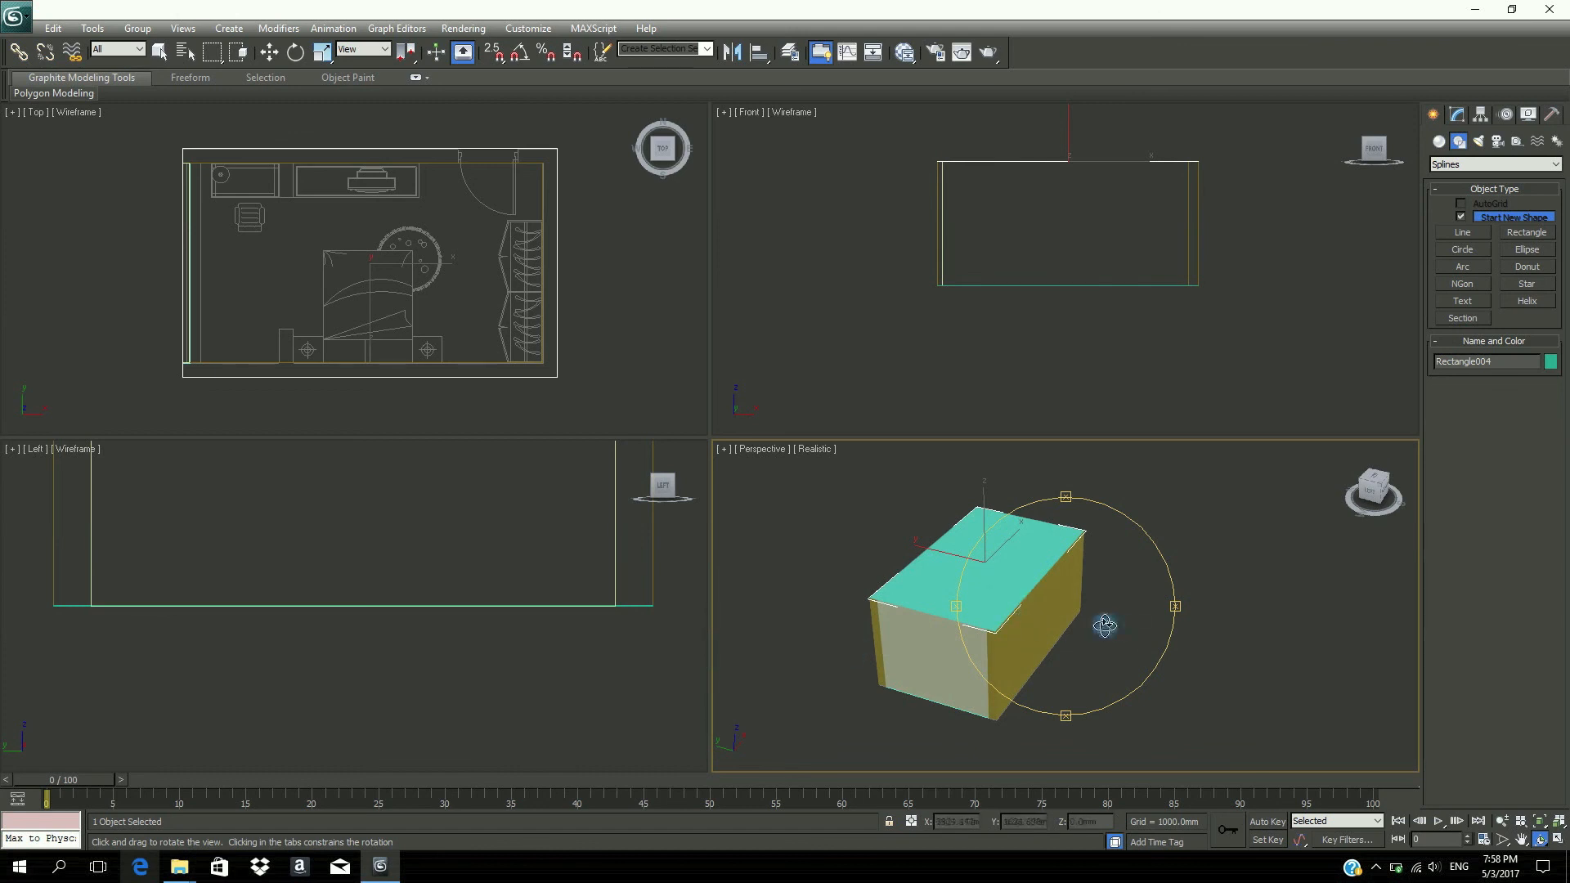
pyautogui.moveTo(1104, 631); pyautogui.dragTo(1034, 622)
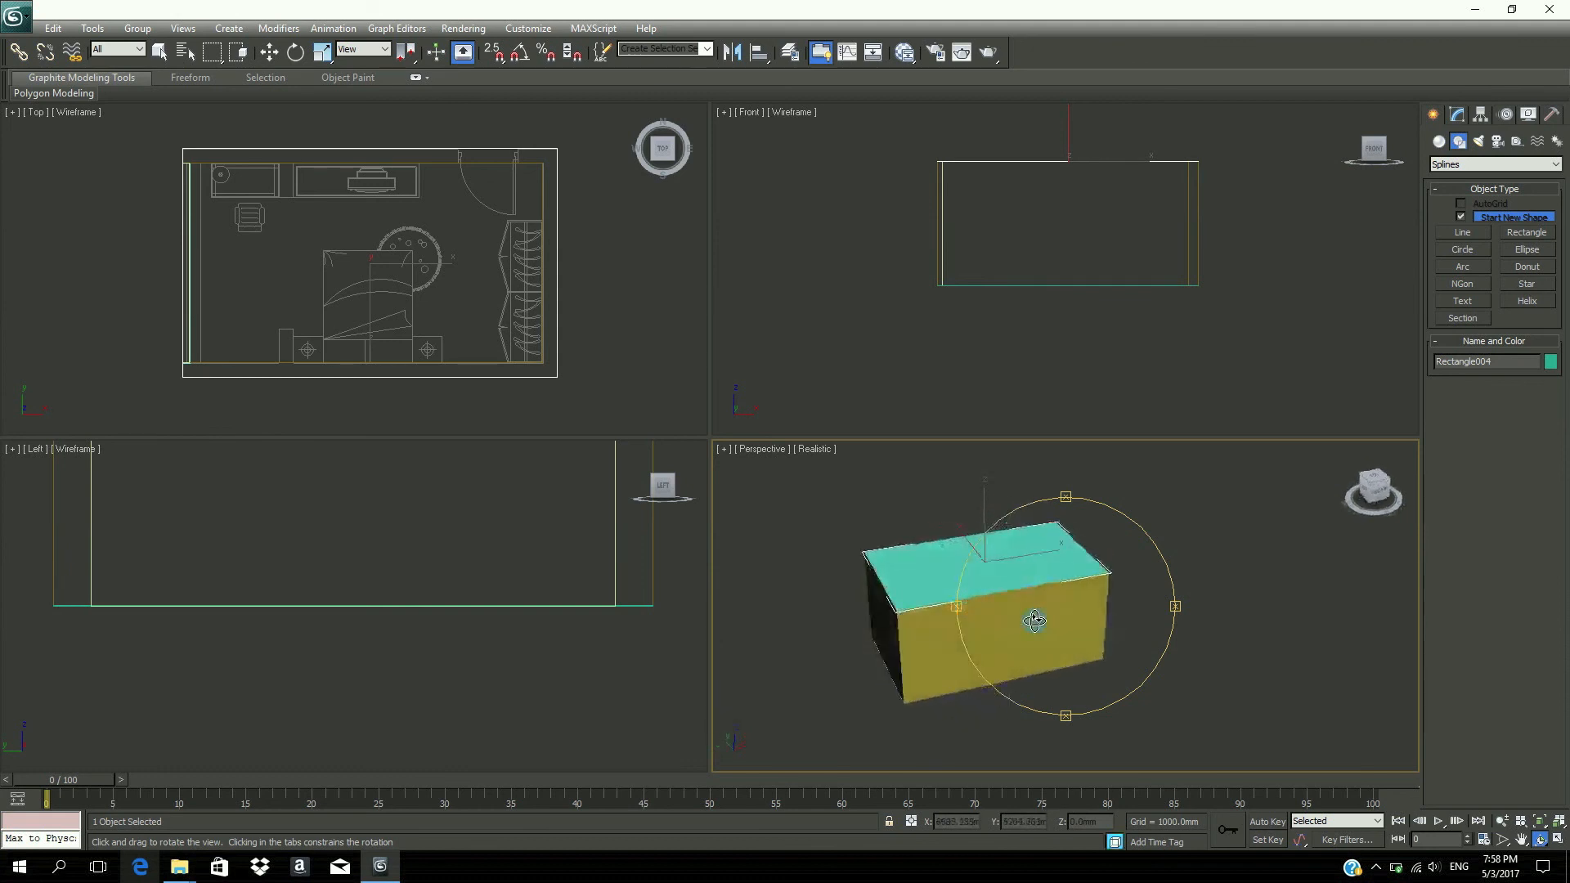